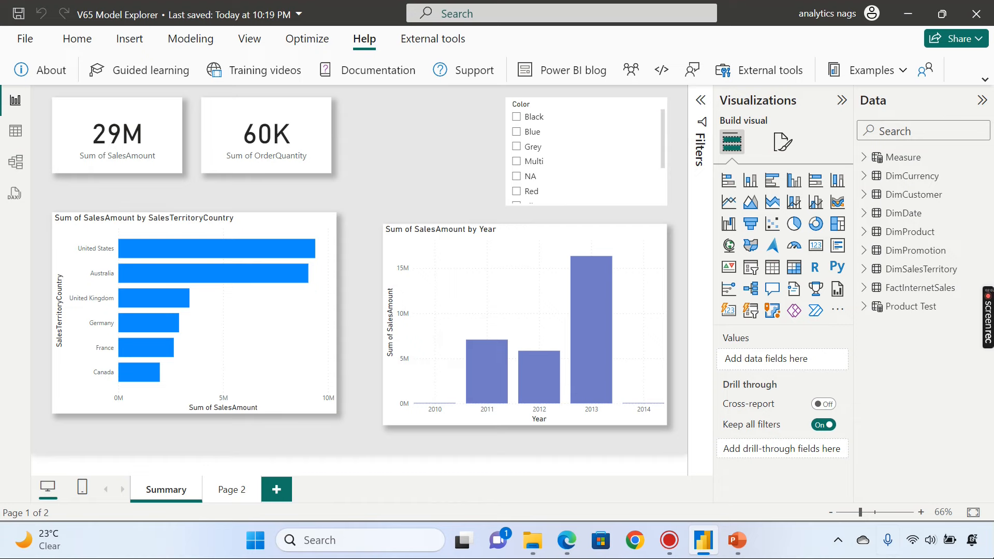
# Enable the "Model explorer and Calculation group authoring" preview feature in the global options and accept the restart notice
pyautogui.click(16, 162)
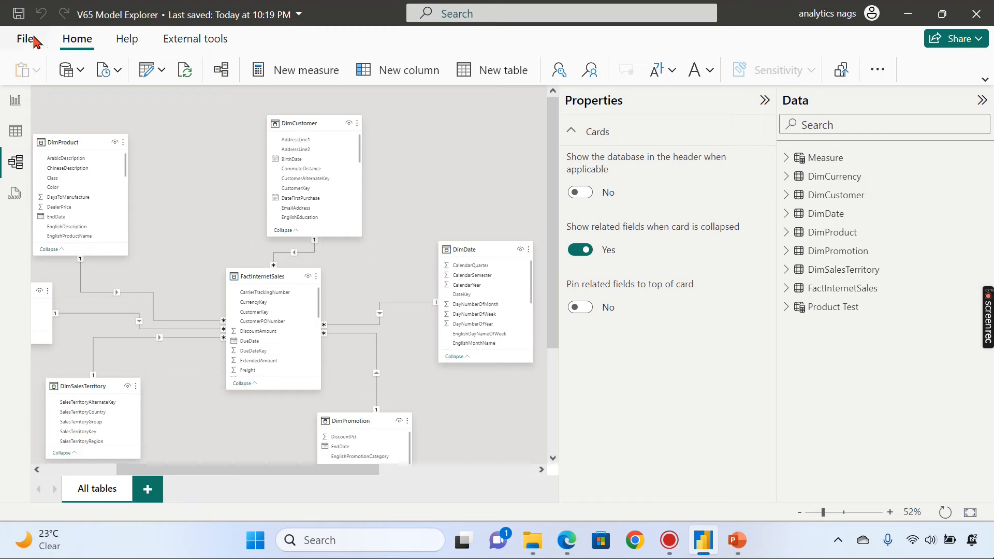
pyautogui.click(24, 39)
pyautogui.click(41, 309)
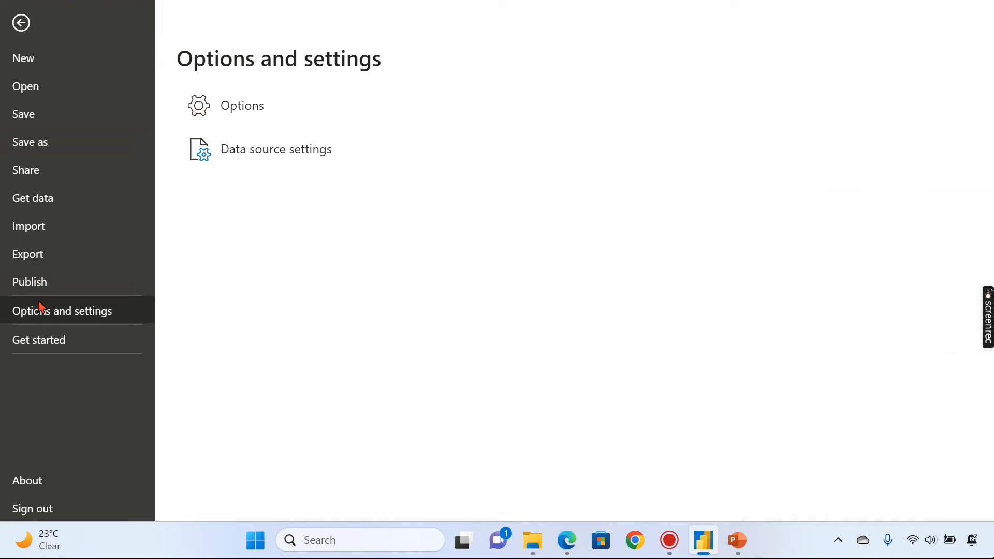
pyautogui.click(206, 118)
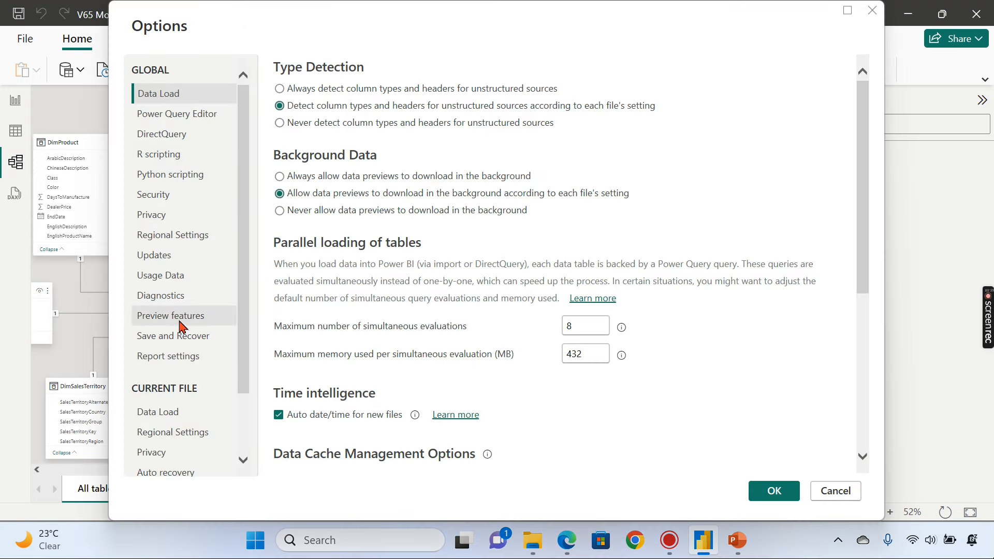
pyautogui.click(179, 317)
pyautogui.scroll(-3, 738, 275)
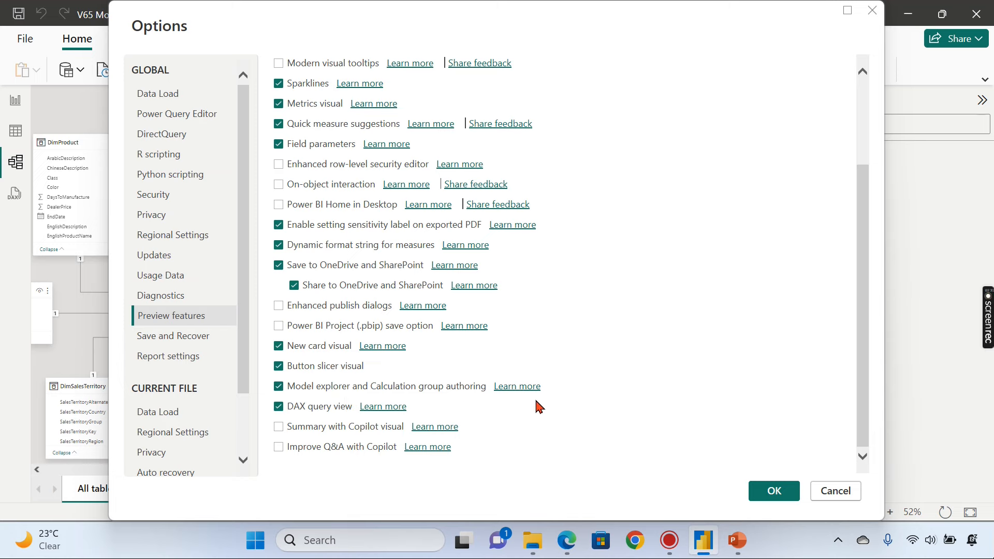
pyautogui.click(776, 494)
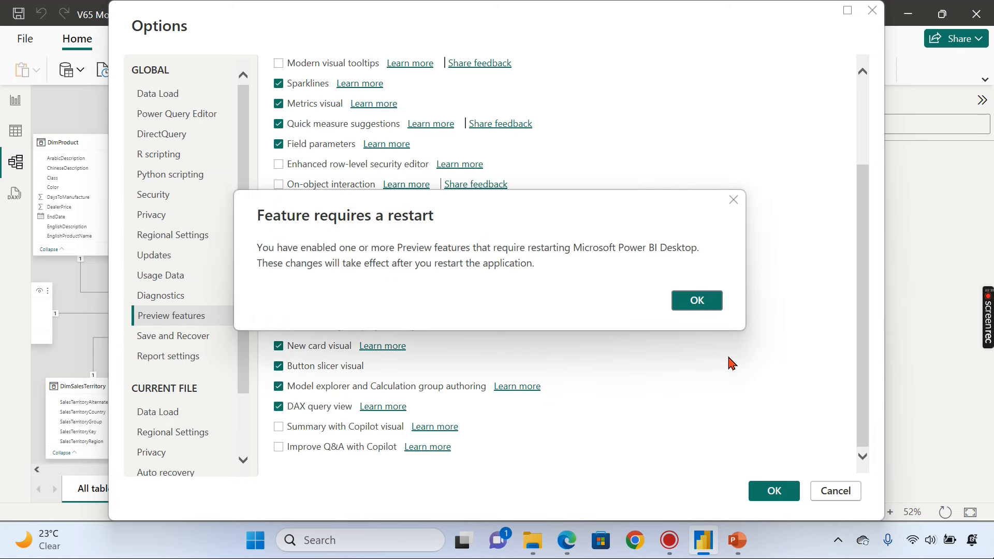
pyautogui.click(704, 303)
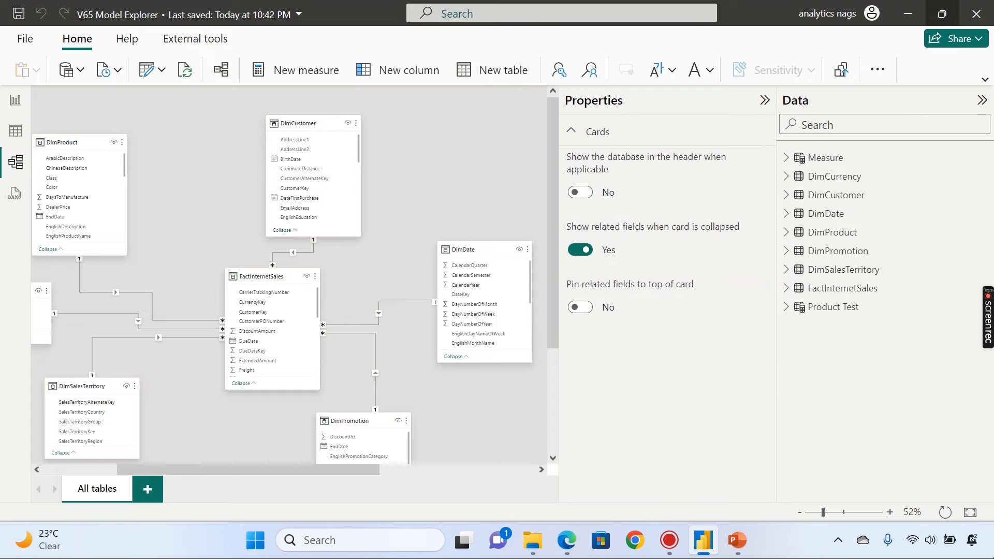
# Restart Power BI Desktop and reopen the recent report V65 Model Explorer.pbix, dismissing the startup screen
pyautogui.click(985, 7)
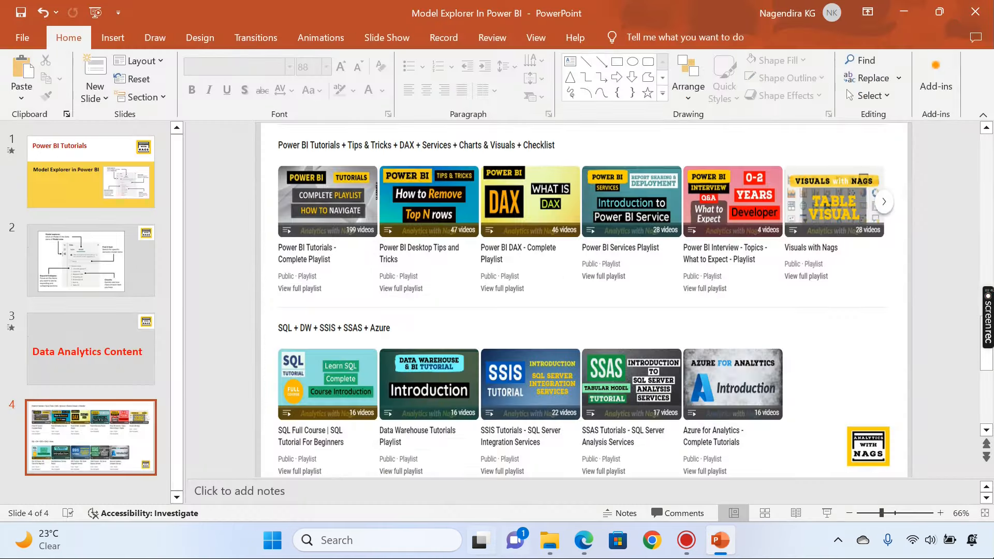
pyautogui.click(385, 541)
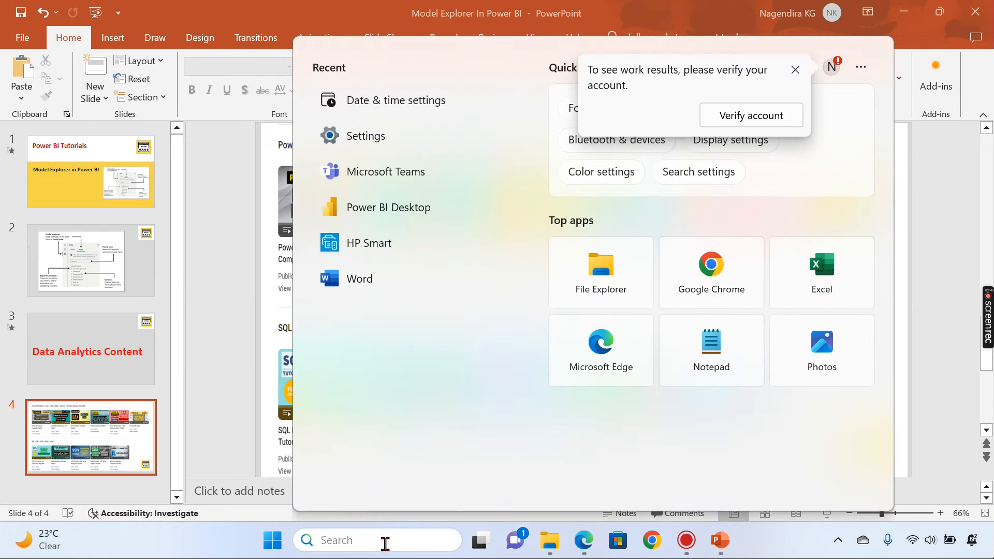
pyautogui.click(383, 218)
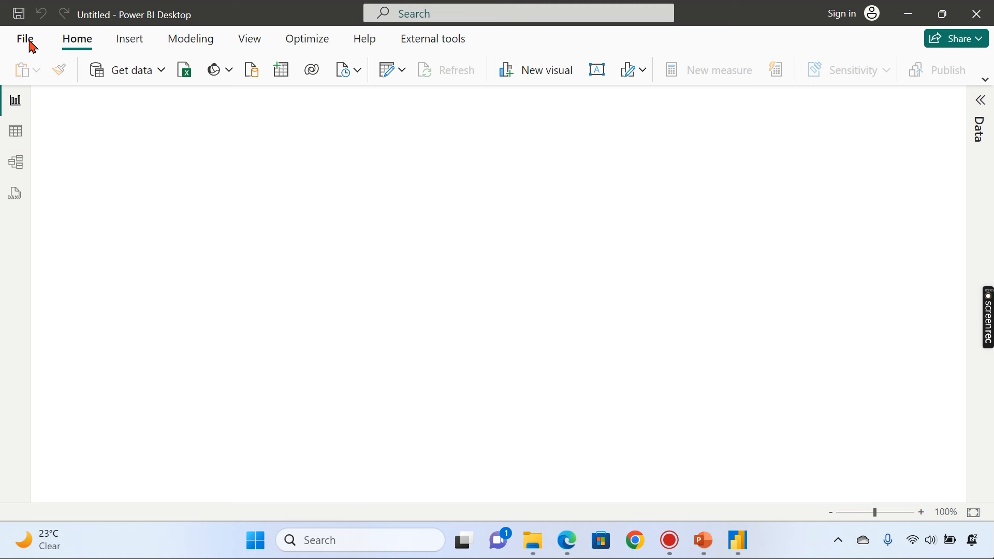
pyautogui.click(29, 46)
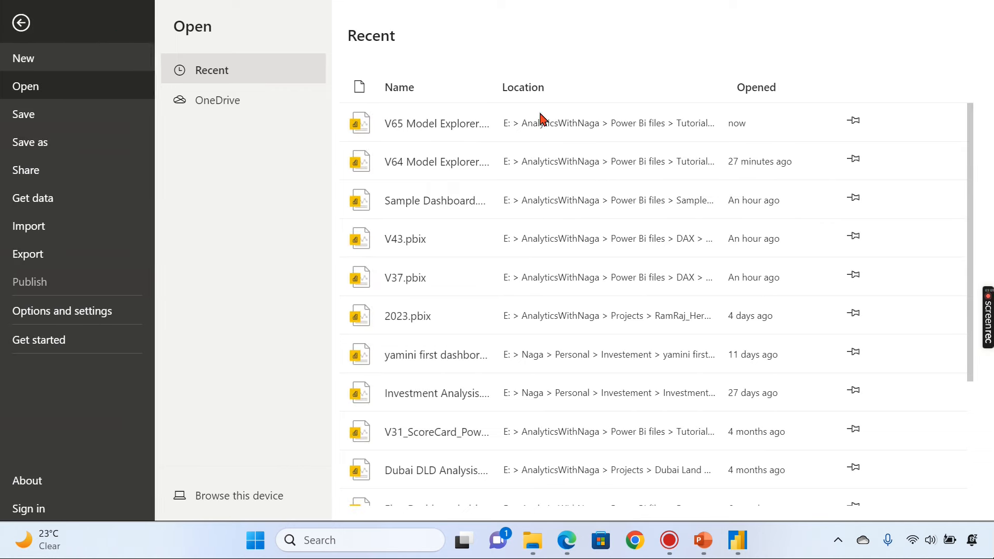
pyautogui.click(445, 123)
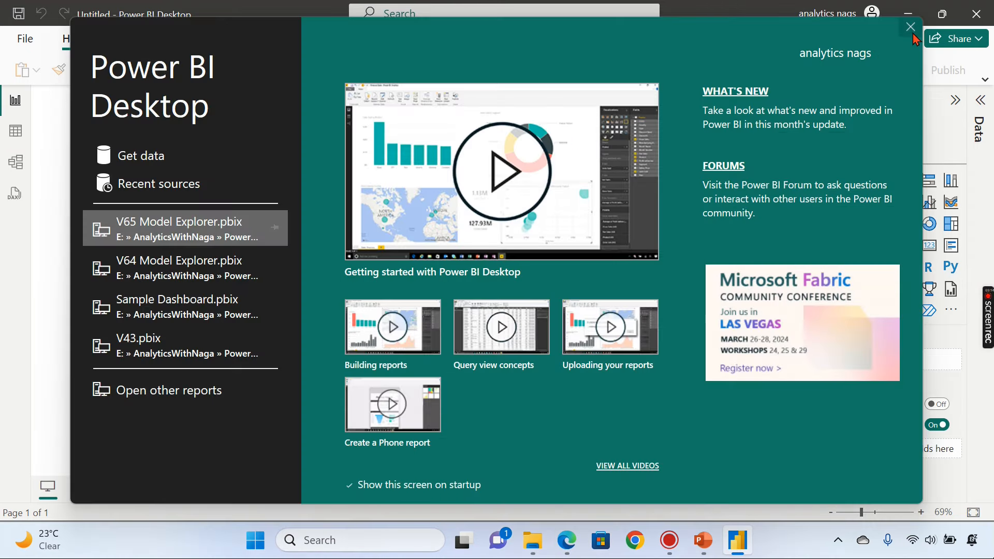
pyautogui.click(912, 31)
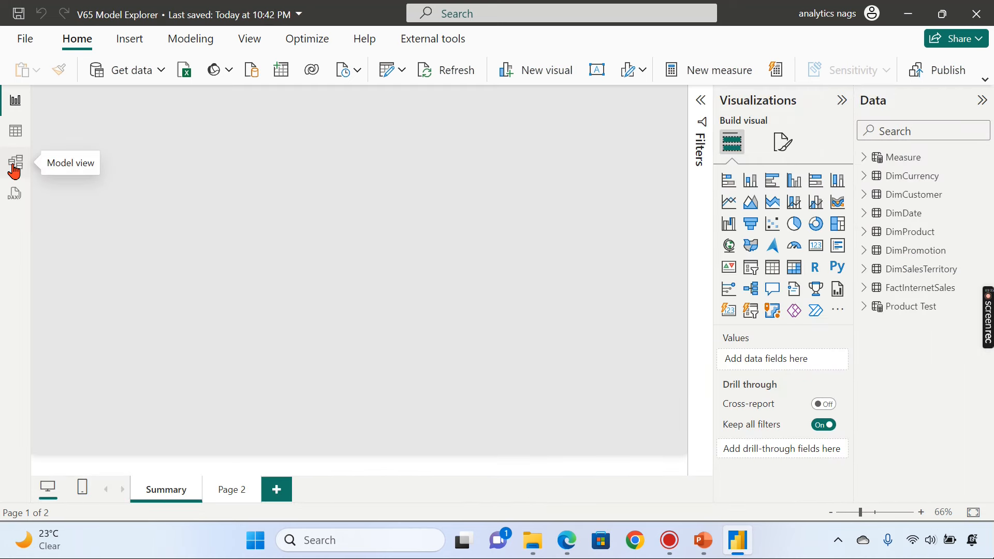
# Show the semantic model tree in Model view and select its Calculation groups node
pyautogui.click(15, 165)
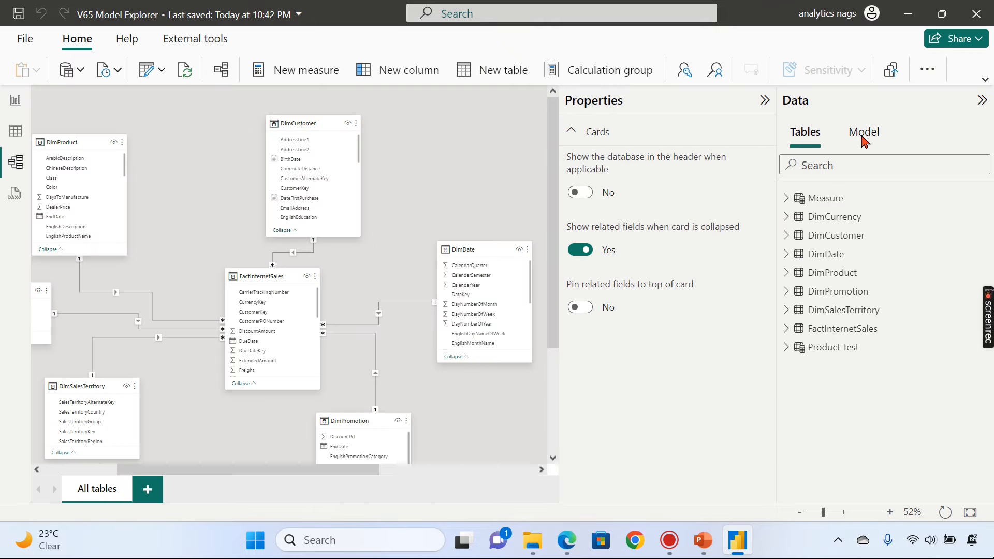
pyautogui.click(864, 136)
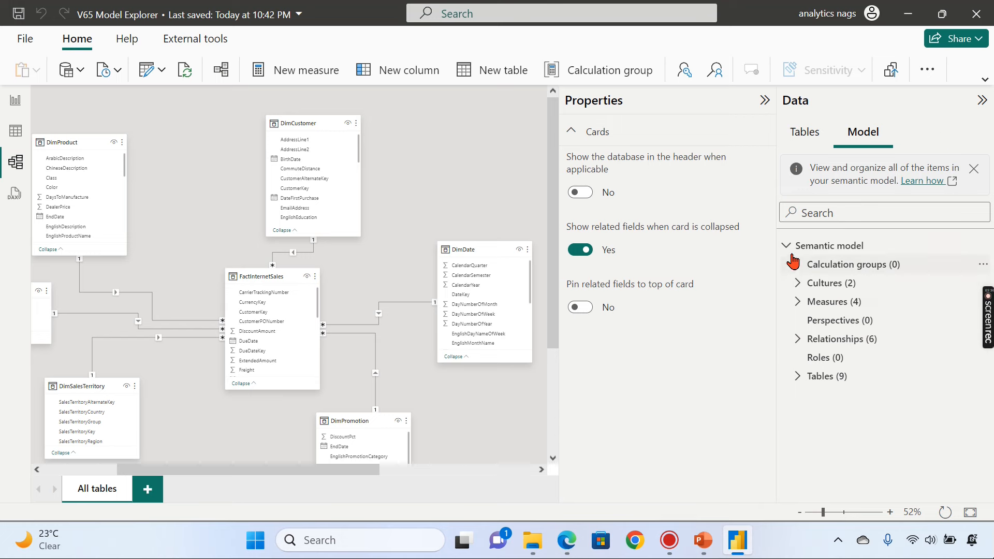
pyautogui.click(841, 275)
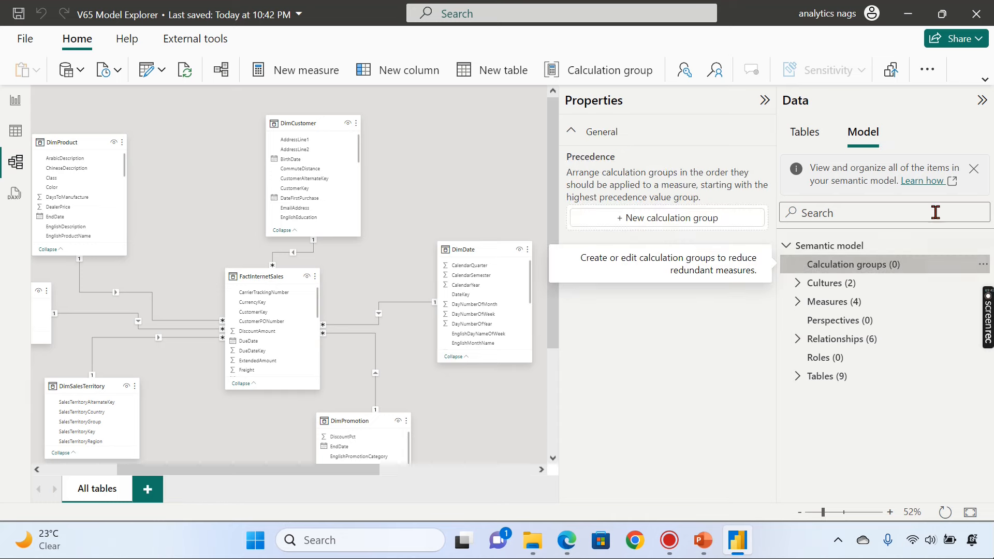
# Review the measures inside the Measure table in Report view, then return to the Calculation groups settings in Model view
pyautogui.click(15, 101)
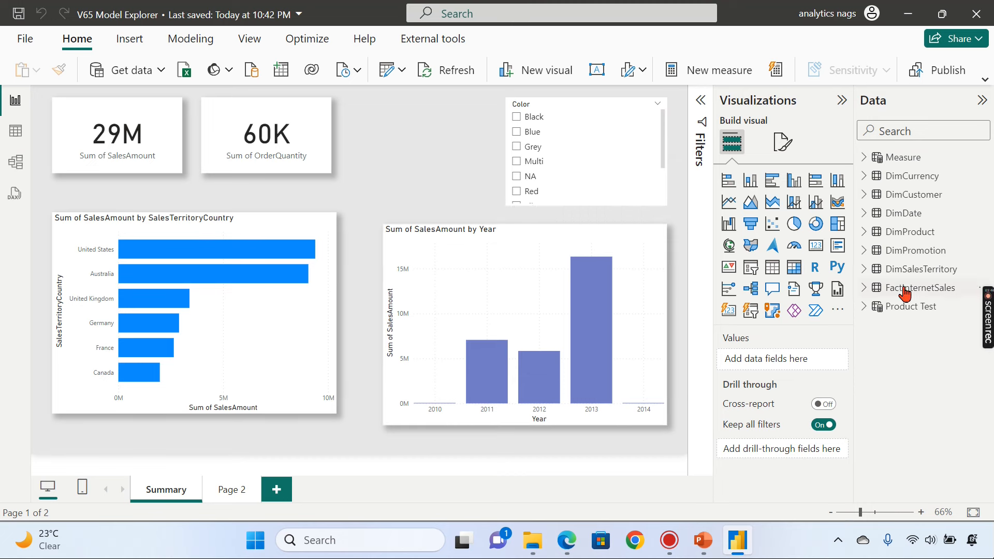
pyautogui.click(863, 157)
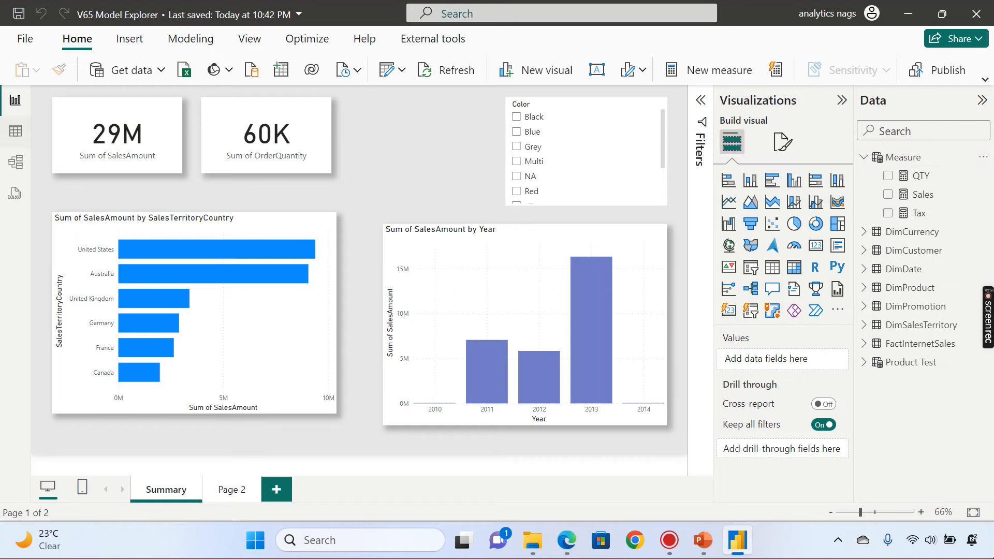
pyautogui.click(15, 163)
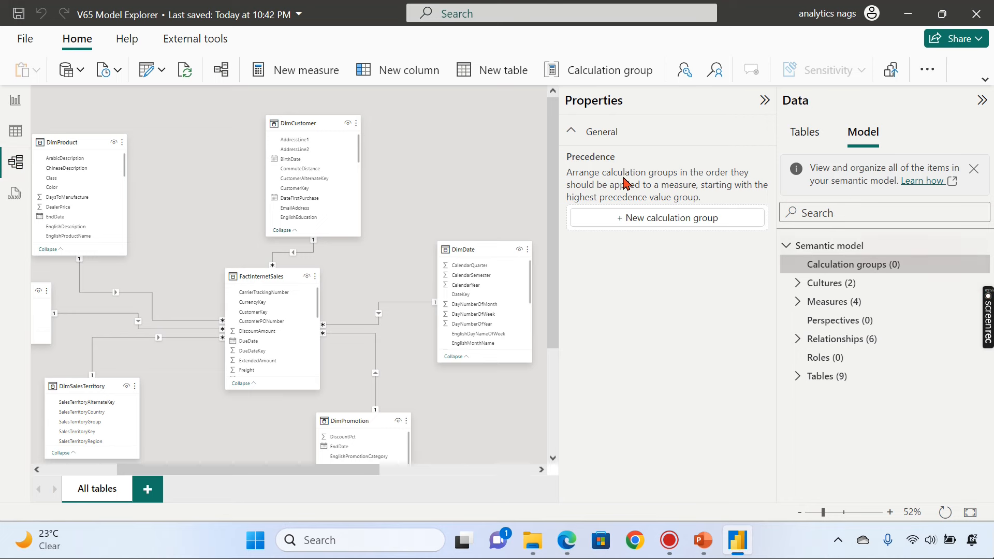
pyautogui.click(15, 102)
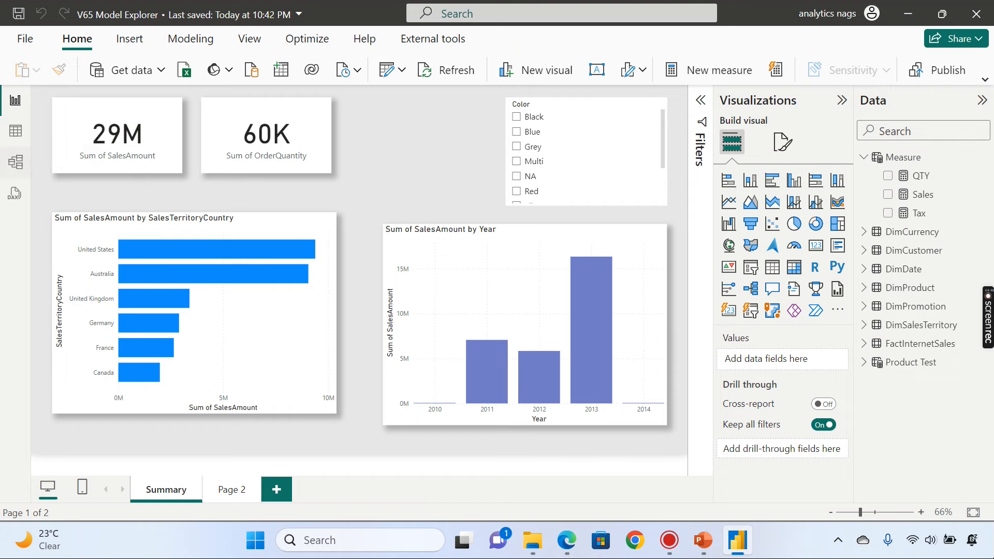
pyautogui.click(16, 162)
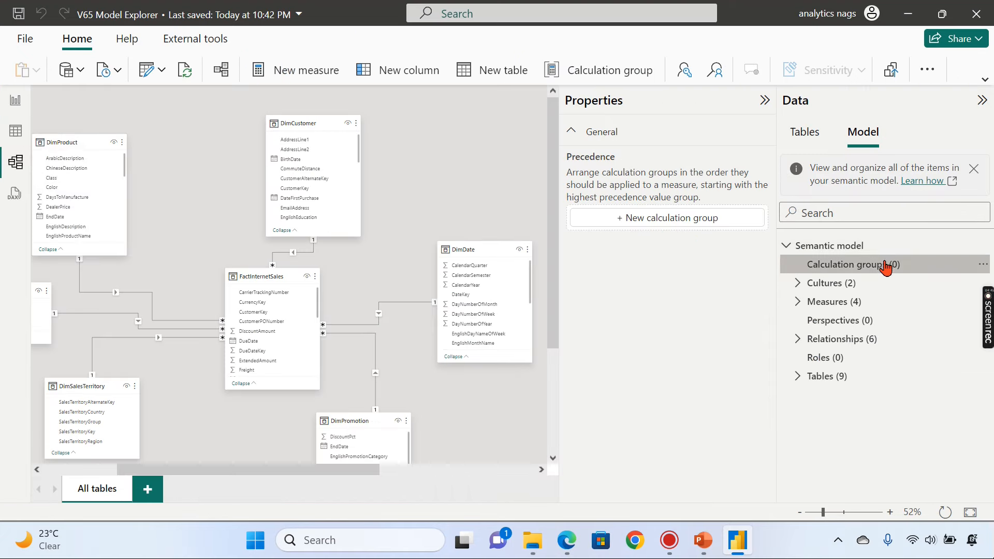
# Create a new calculation group and name its first calculation item YTD in the formula
pyautogui.click(657, 218)
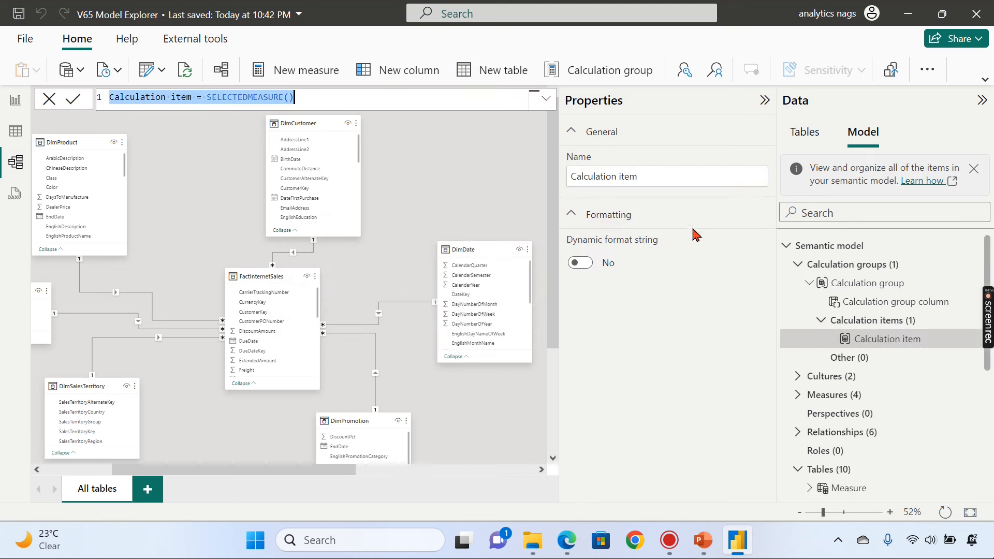
pyautogui.doubleClick(195, 96)
pyautogui.moveTo(195, 96); pyautogui.dragTo(21, 96)
pyautogui.write('YTD = ')
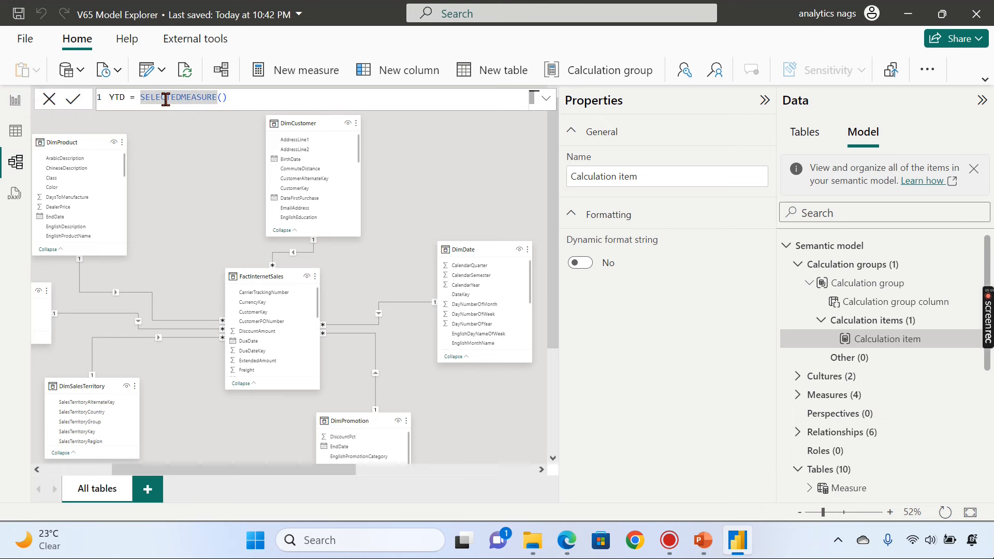
# Define the YTD item as TOTALYTD(SELECTEDMEASURE() , DimDate[FullDateAlternateKey].[Date]) and commit the formula
pyautogui.write('tot')
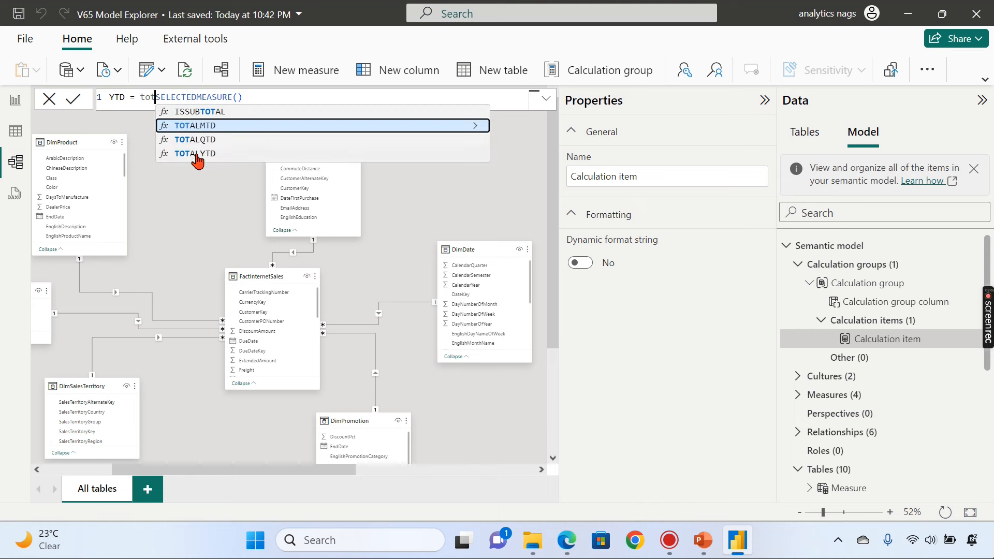
pyautogui.click(193, 153)
pyautogui.click(279, 97)
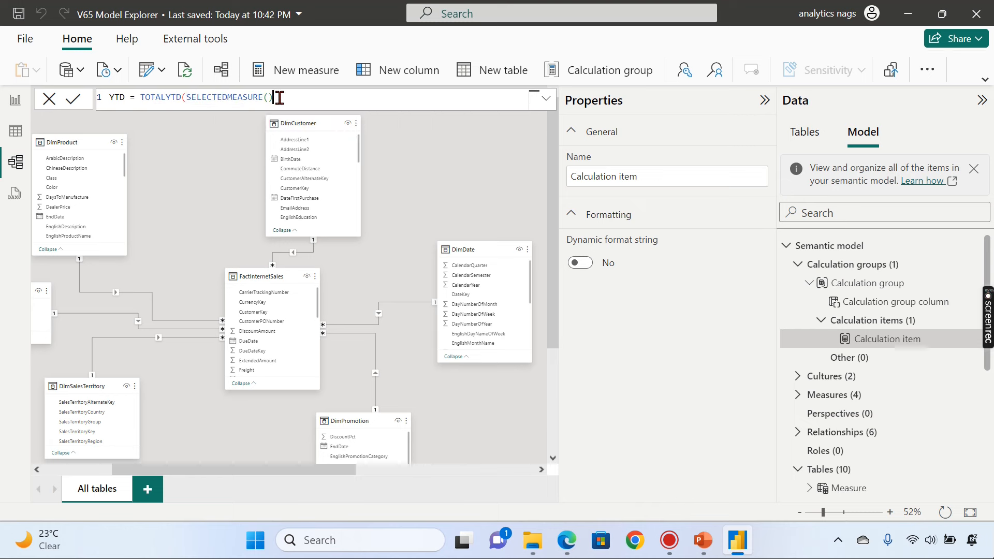
pyautogui.write(', date')
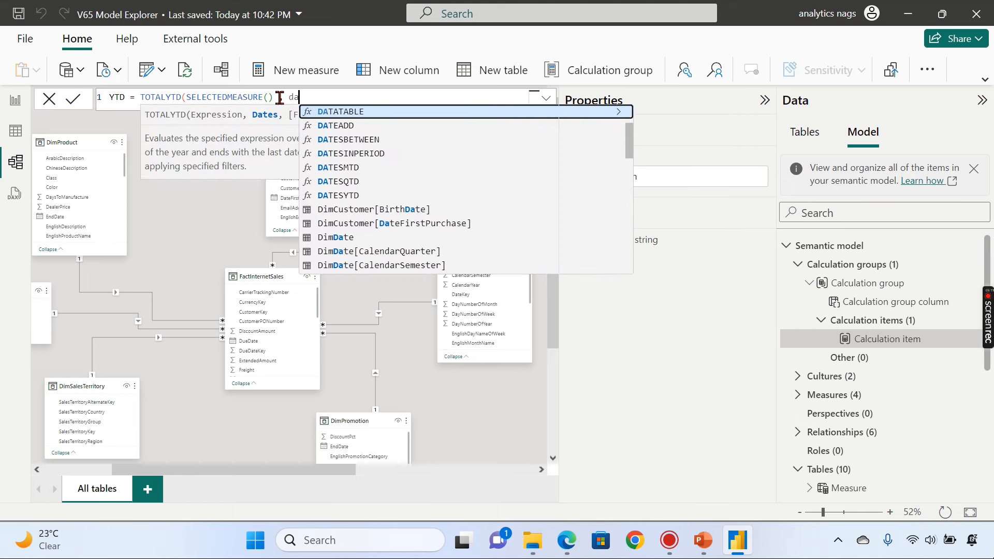
pyautogui.scroll(-4, 428, 251)
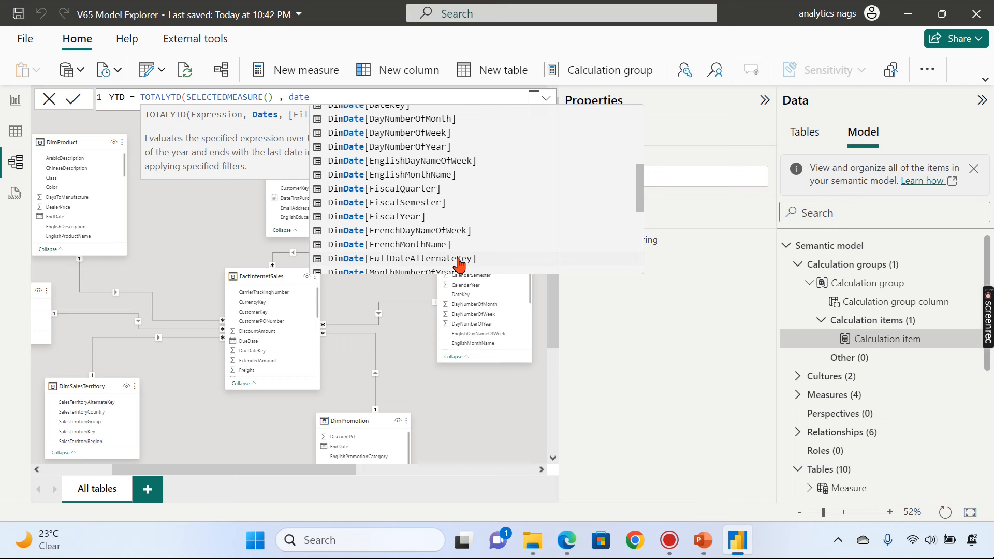
pyautogui.click(461, 259)
pyautogui.click(489, 115)
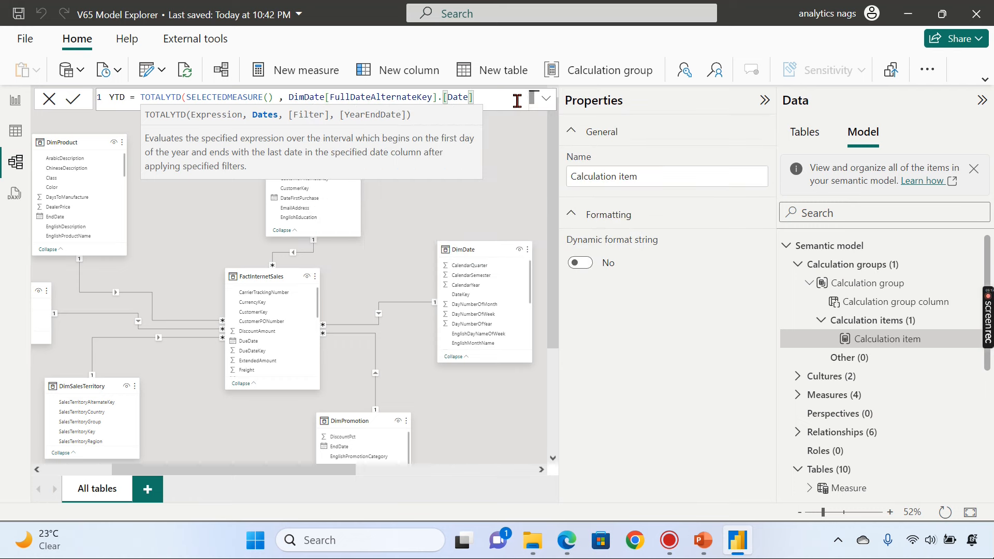
pyautogui.write(')')
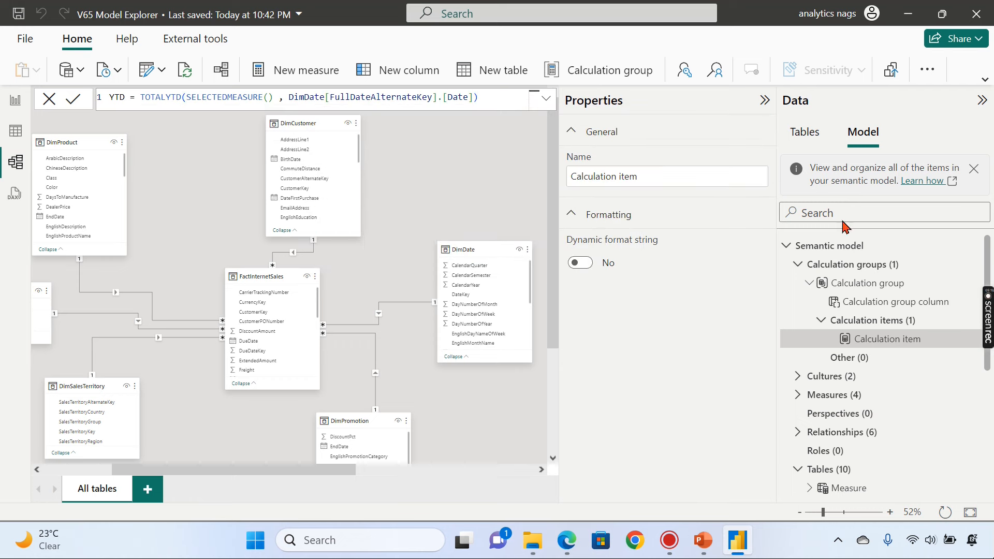
pyautogui.press('Return')
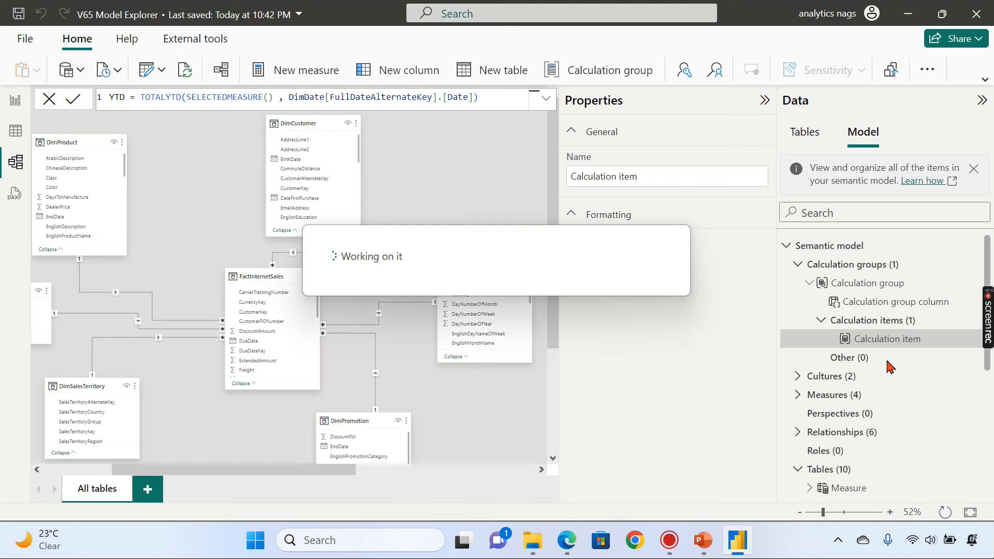
# Add a second calculation item to the calculation group and name it MTD in the formula
pyautogui.rightClick(876, 326)
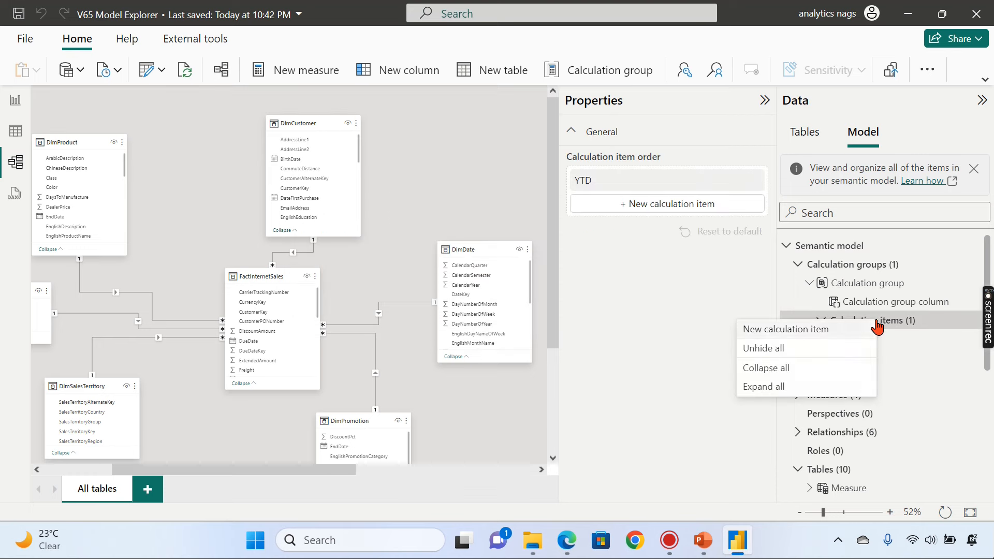
pyautogui.click(800, 330)
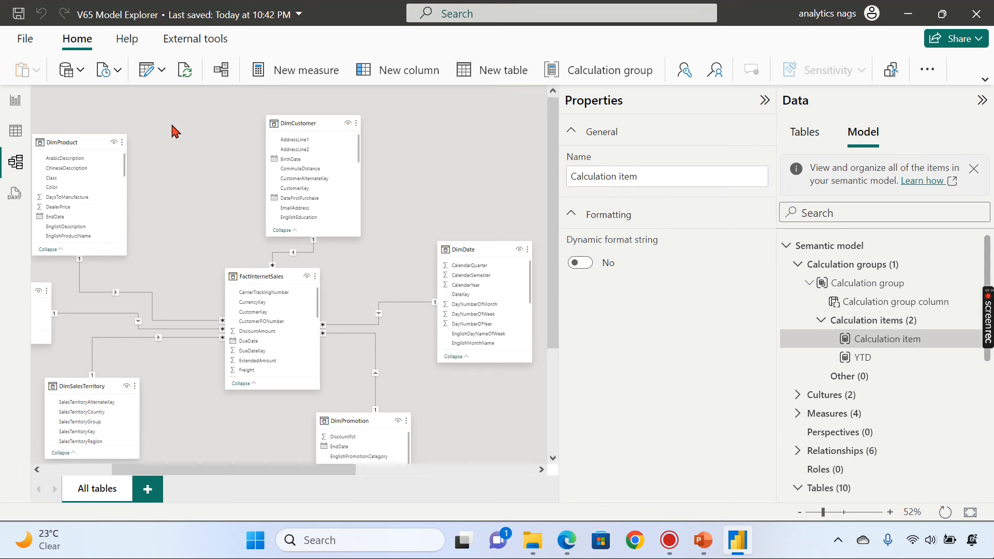
pyautogui.click(140, 98)
pyautogui.moveTo(193, 97); pyautogui.dragTo(73, 98)
pyautogui.write('MTD = SELECTEDMEASURE(')
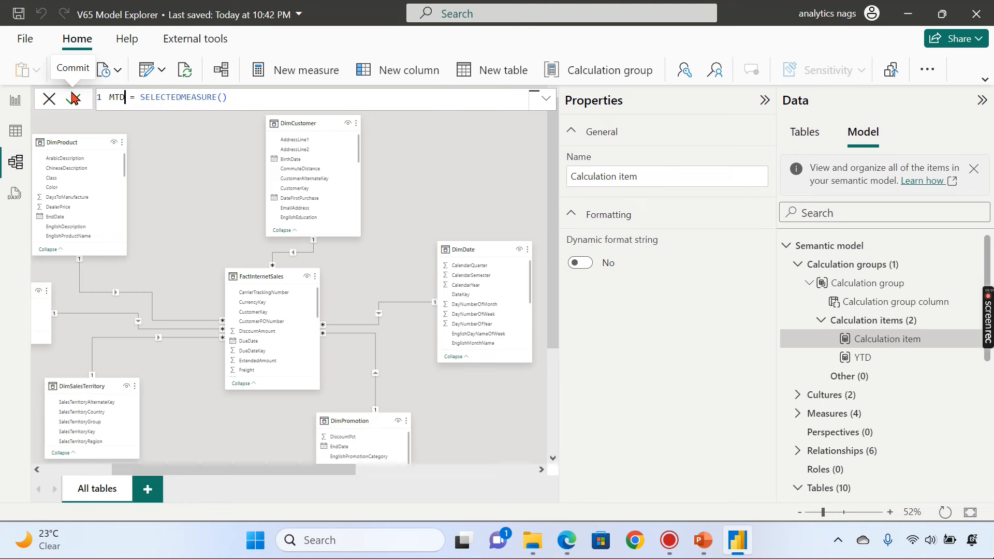
# Define the MTD item as TOTALMTD(SELECTEDMEASURE(), DimDate[FullDateAlternateKey].[Date]) and commit the formula
pyautogui.click(140, 98)
pyautogui.write('tot')
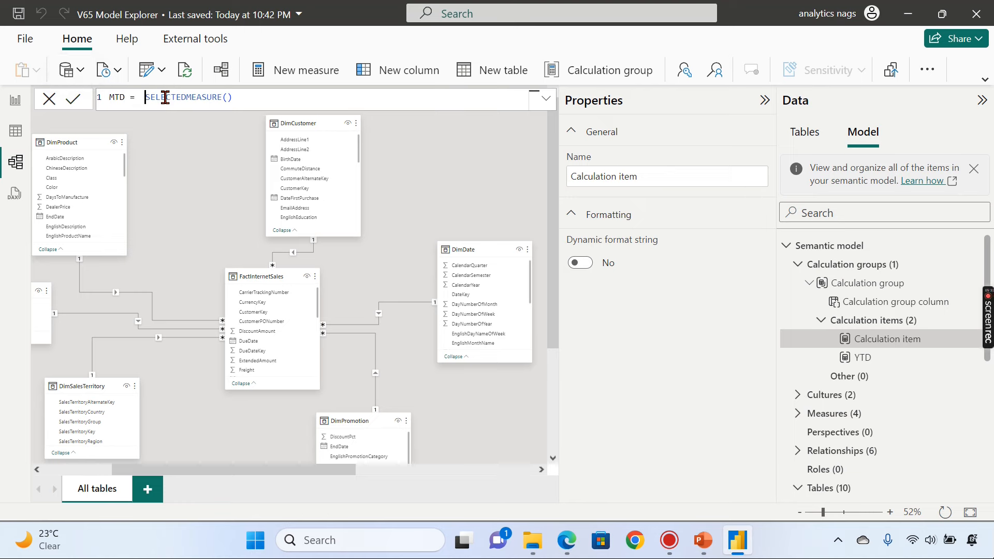
pyautogui.write('al')
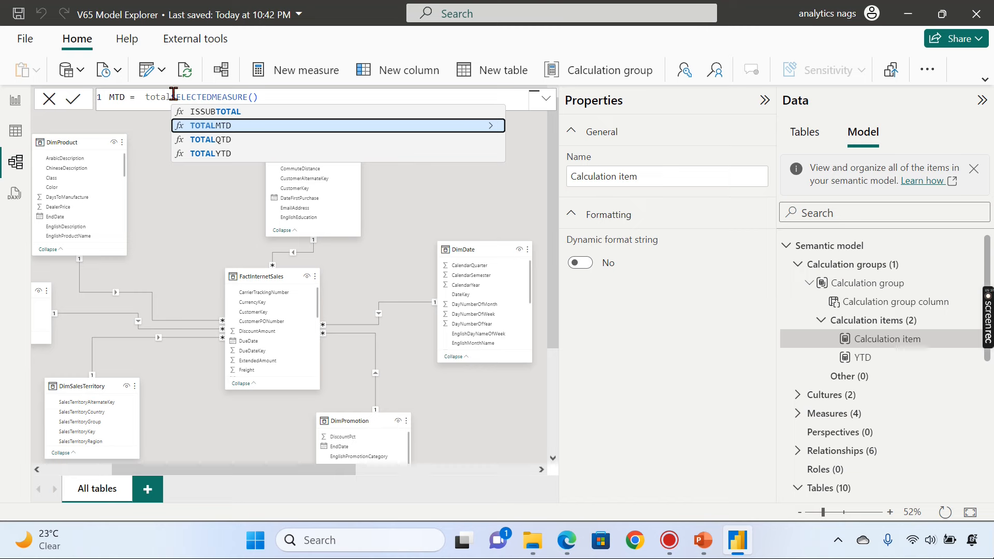
pyautogui.click(221, 126)
pyautogui.click(295, 97)
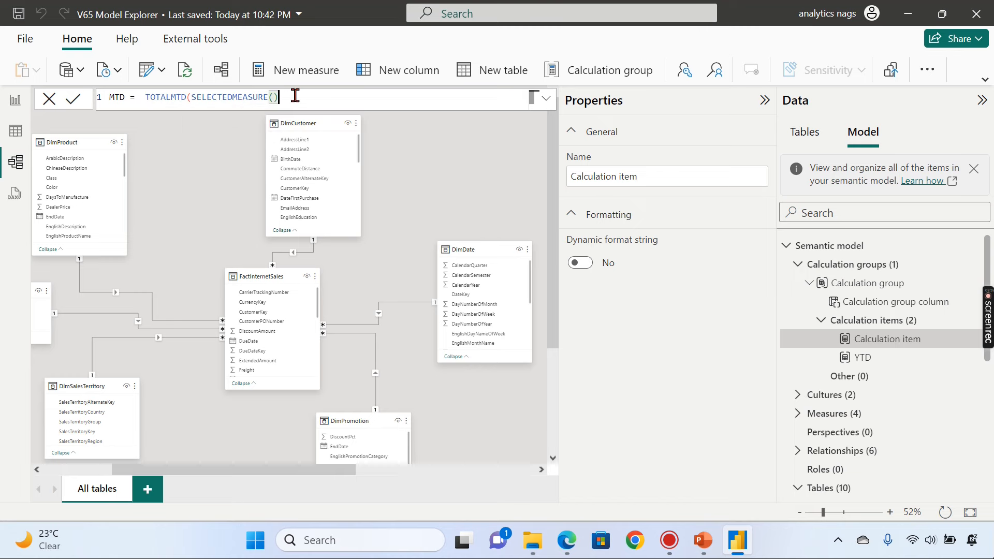
pyautogui.write(', ')
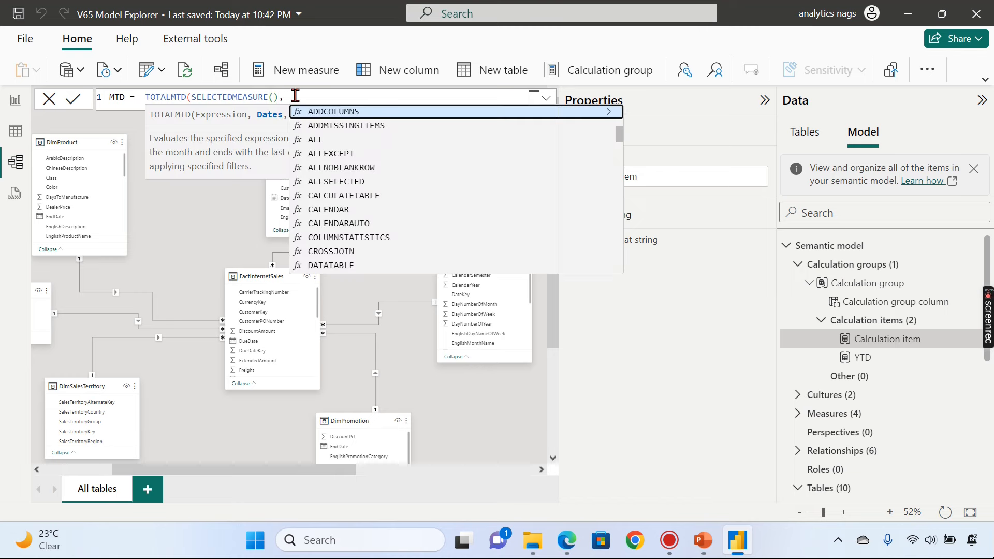
pyautogui.write('Dimdate')
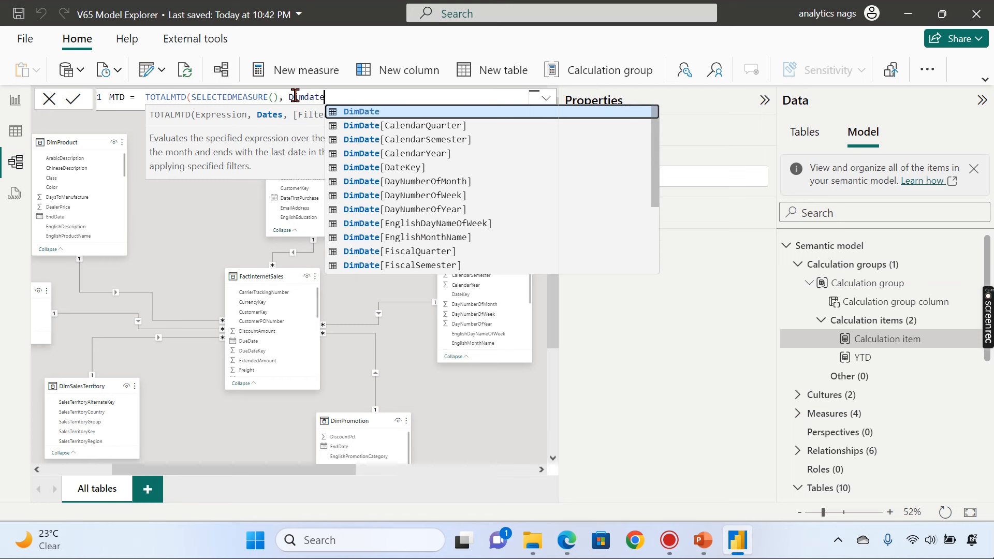
pyautogui.scroll(-2, 466, 179)
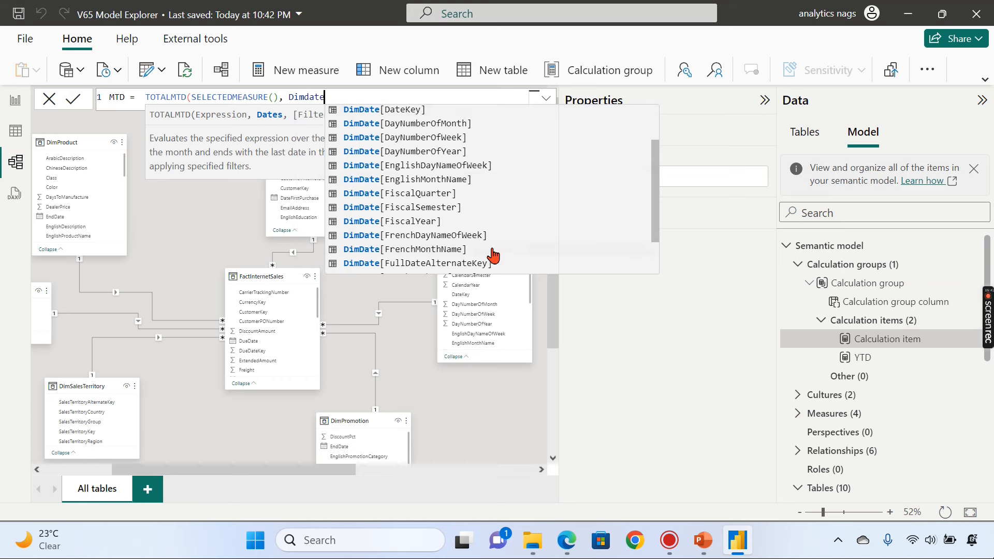
pyautogui.scroll(-2, 474, 234)
pyautogui.click(476, 221)
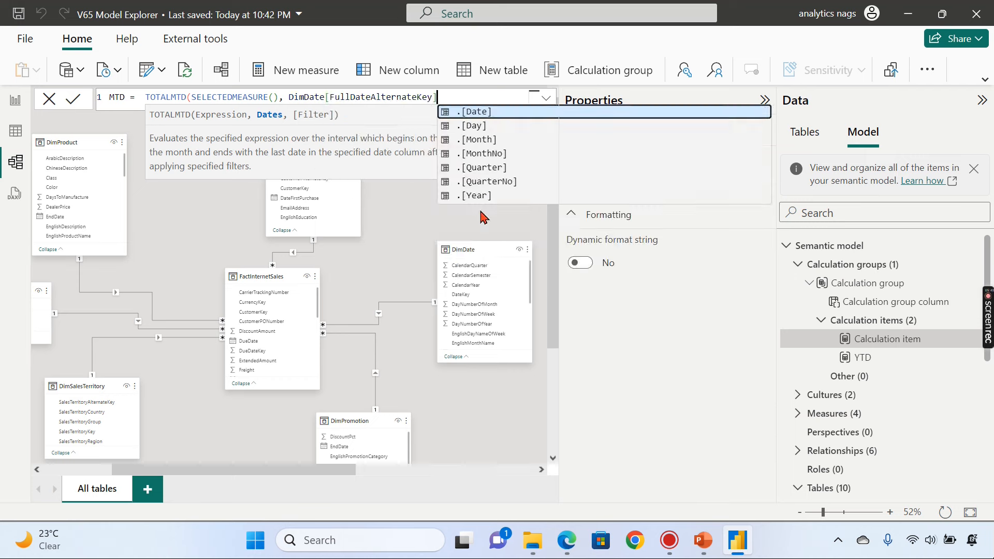
pyautogui.click(516, 116)
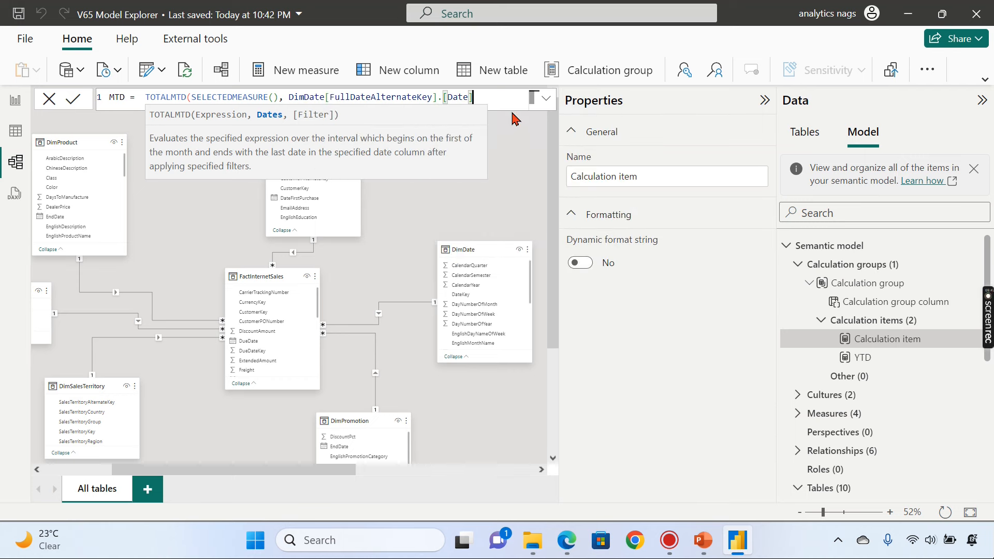
pyautogui.write('])')
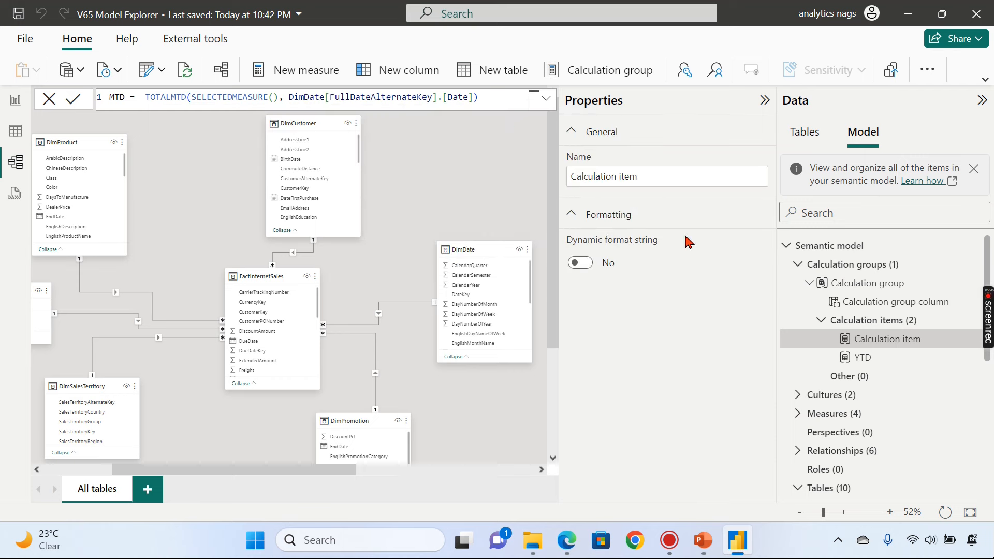
pyautogui.press('Return')
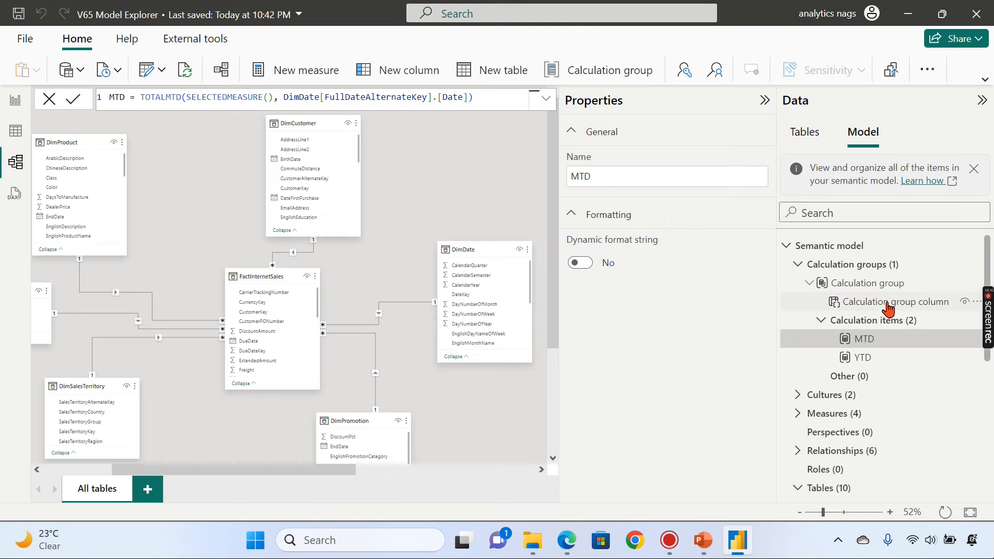
# Rename the calculation group column as TimeIntelligence
pyautogui.click(888, 303)
pyautogui.click(906, 302)
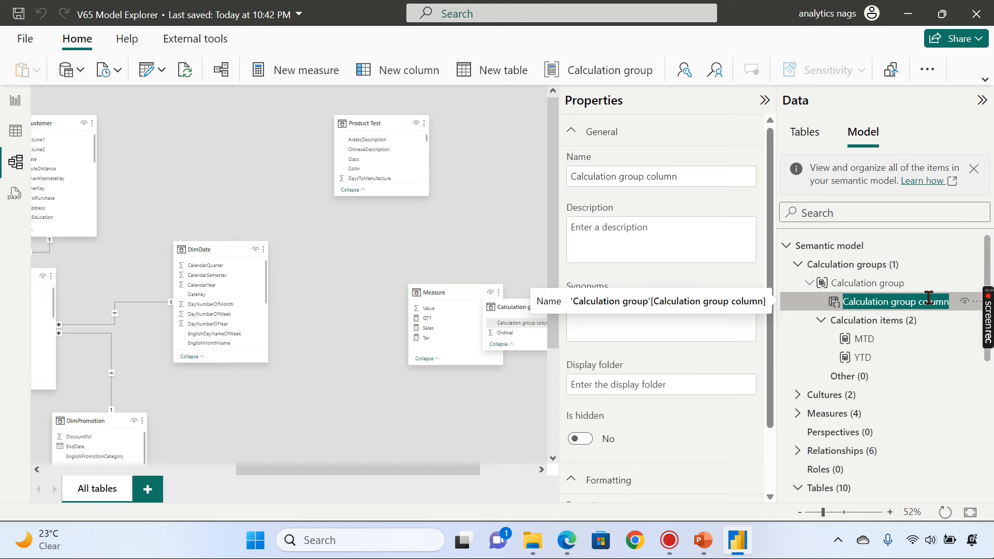
pyautogui.write('TimeIntelligenc')
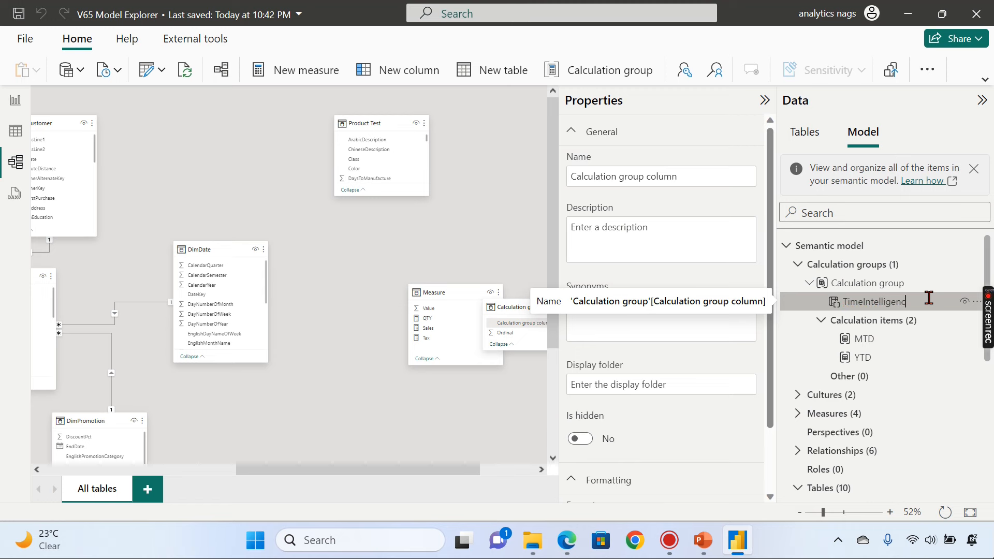
pyautogui.write('e')
pyautogui.press('Return')
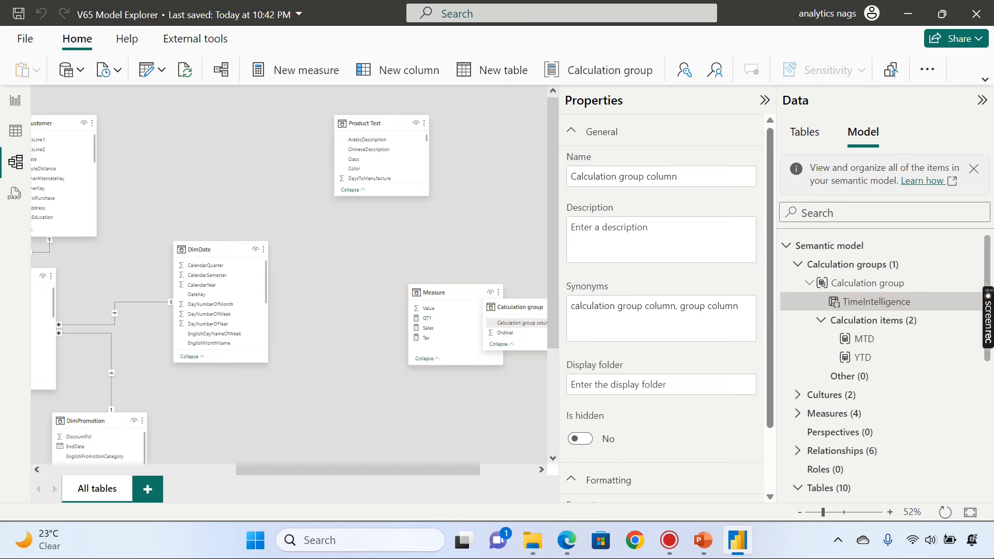
# Add a table visual with the QTY measure on Page 2 of the report, placed away from the page corner
pyautogui.click(16, 106)
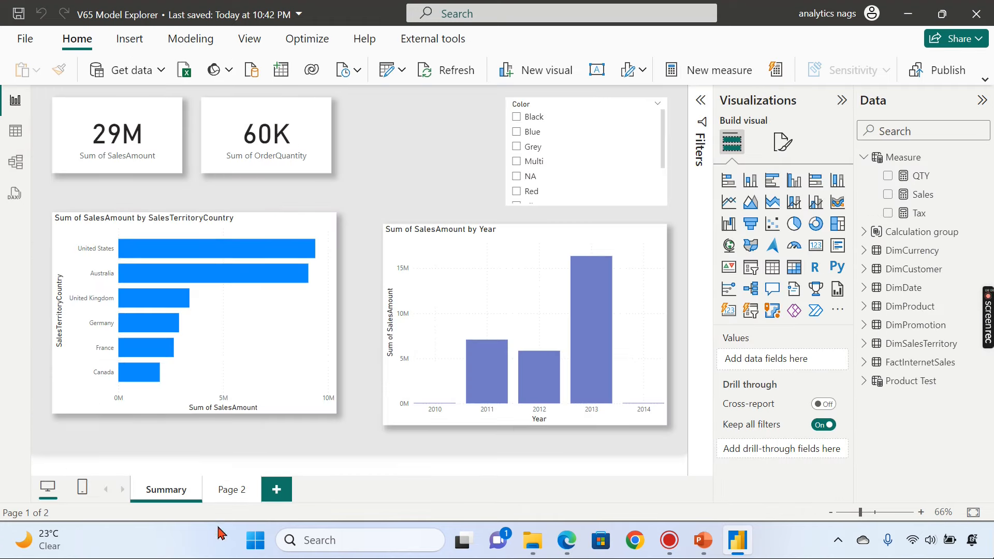
pyautogui.click(232, 490)
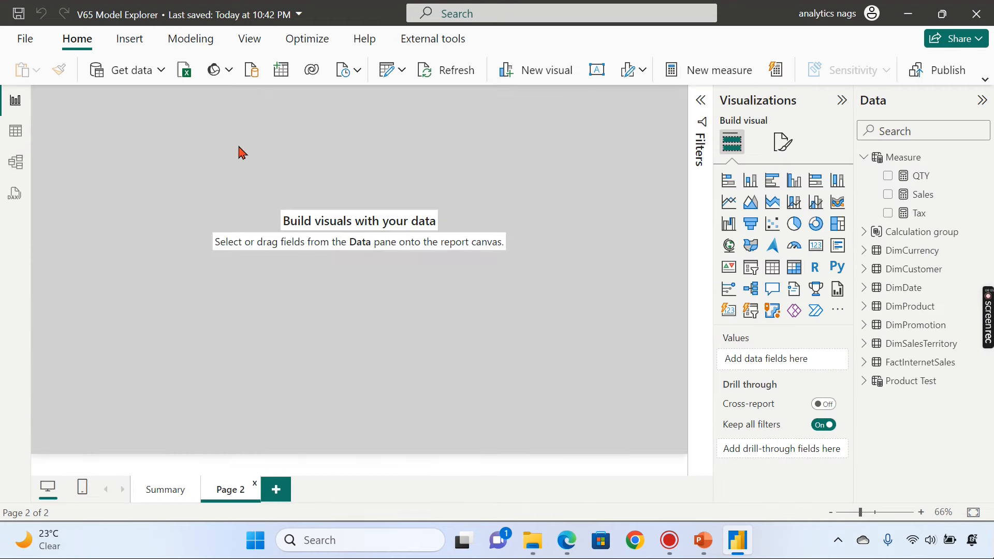
pyautogui.click(772, 267)
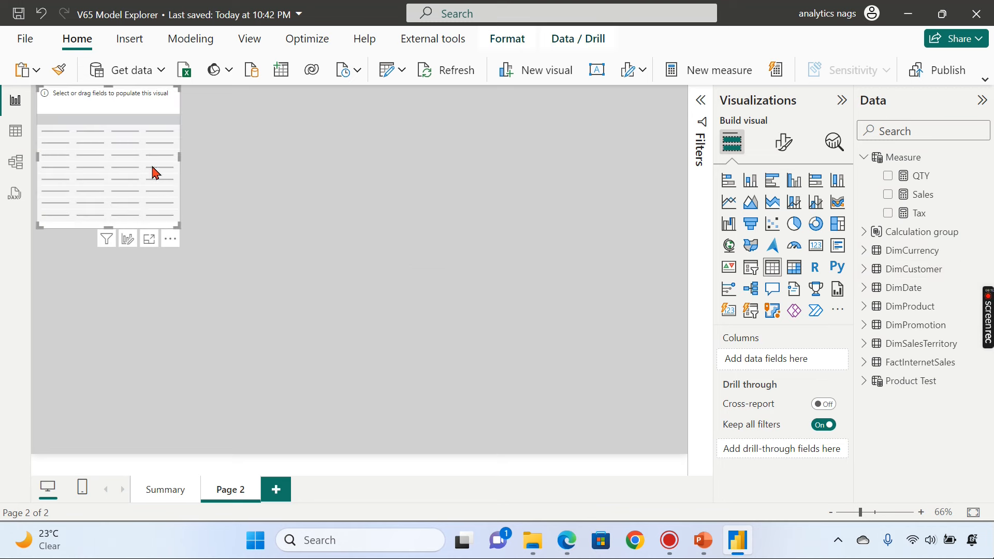
pyautogui.moveTo(153, 173); pyautogui.dragTo(271, 229)
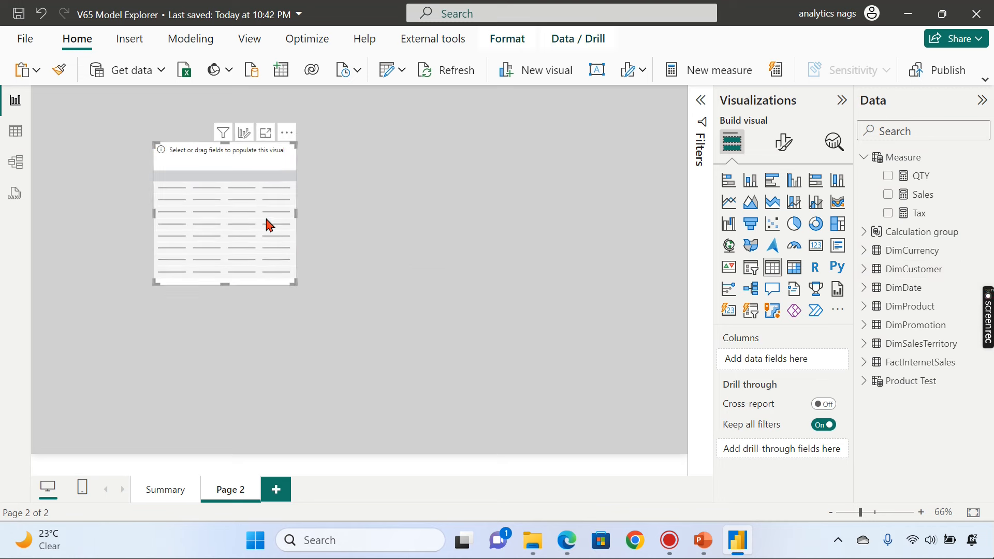
pyautogui.click(888, 177)
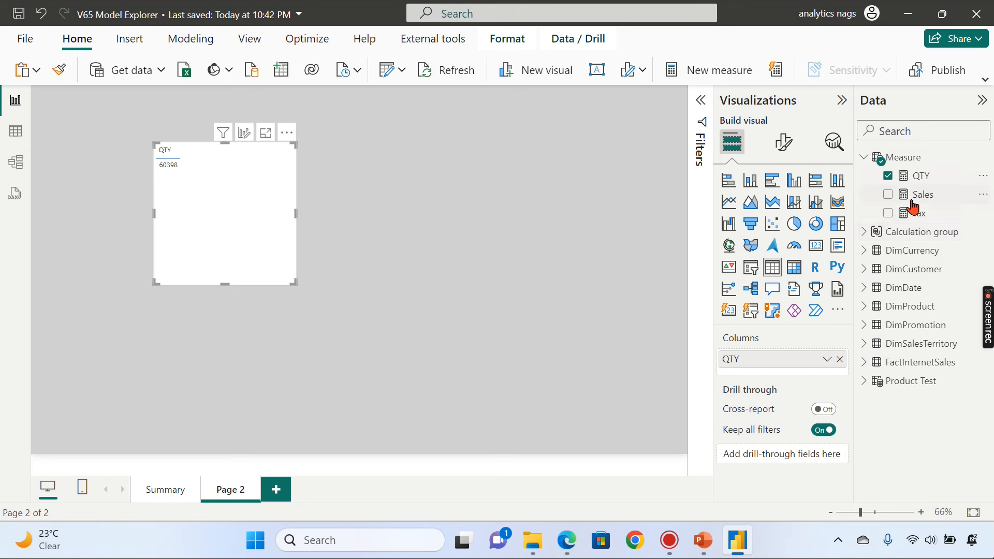
# Add Year and Month from DimDate's FullDateAlternateKey hierarchy to the table, enlarge it and place the date fields ahead of QTY
pyautogui.click(865, 232)
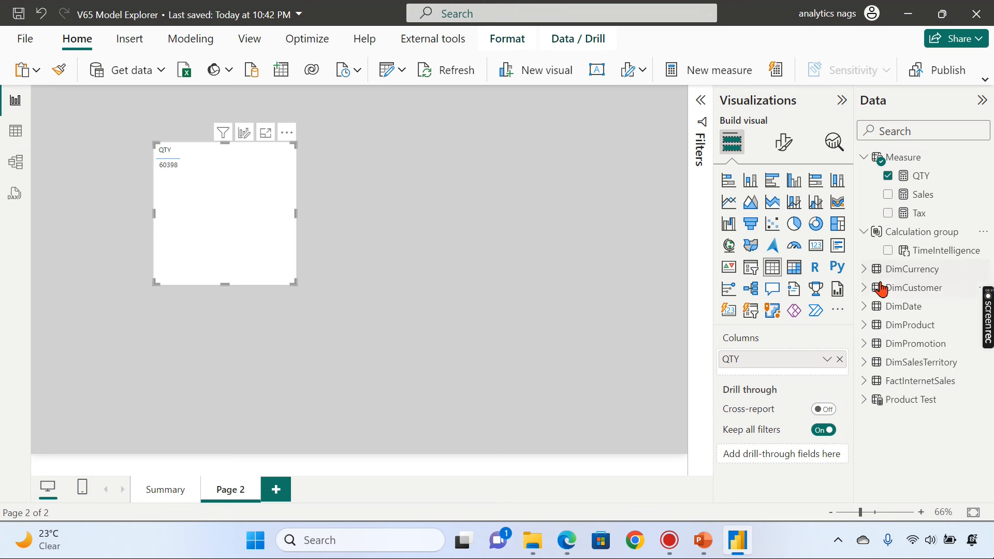
pyautogui.click(863, 306)
pyautogui.scroll(-5, 916, 425)
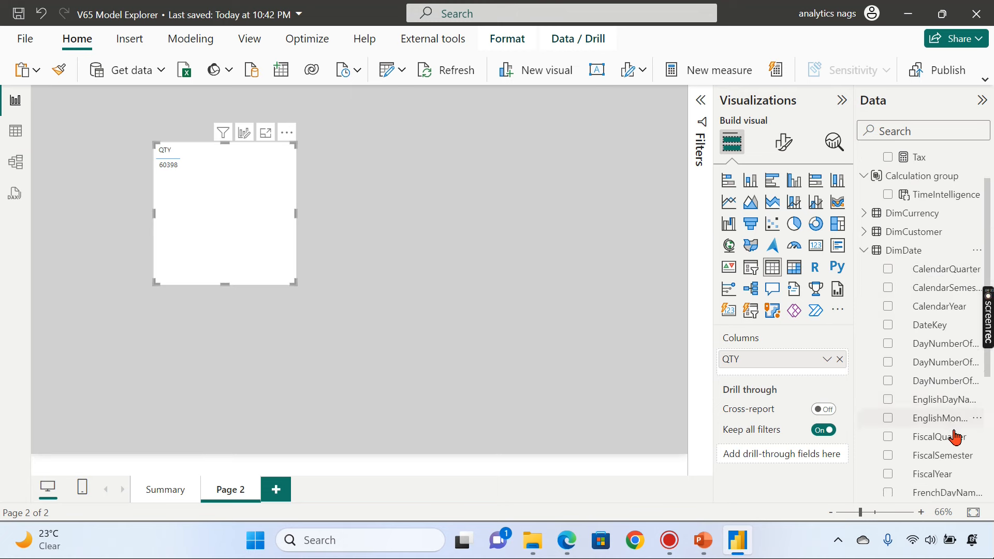
pyautogui.click(874, 376)
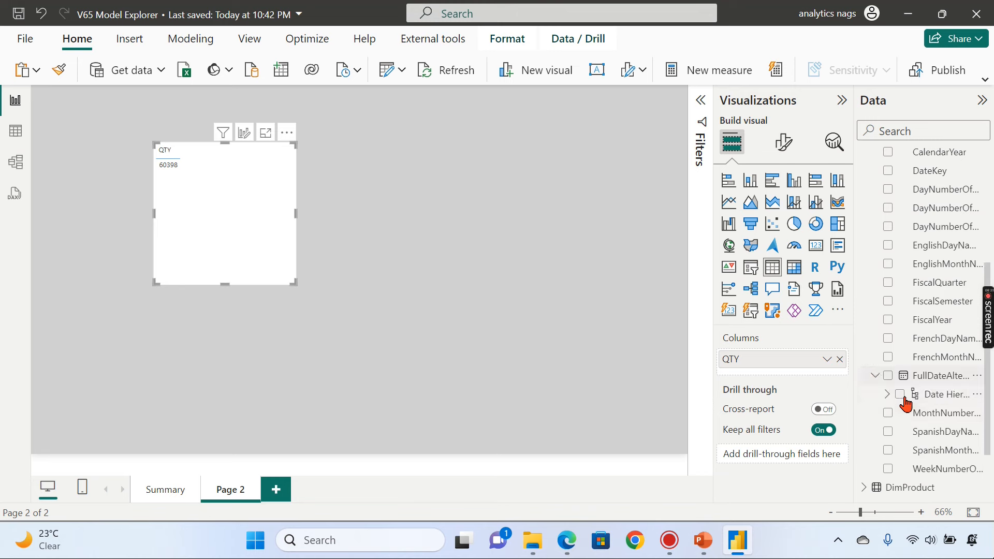
pyautogui.scroll(-2, 883, 362)
pyautogui.click(887, 342)
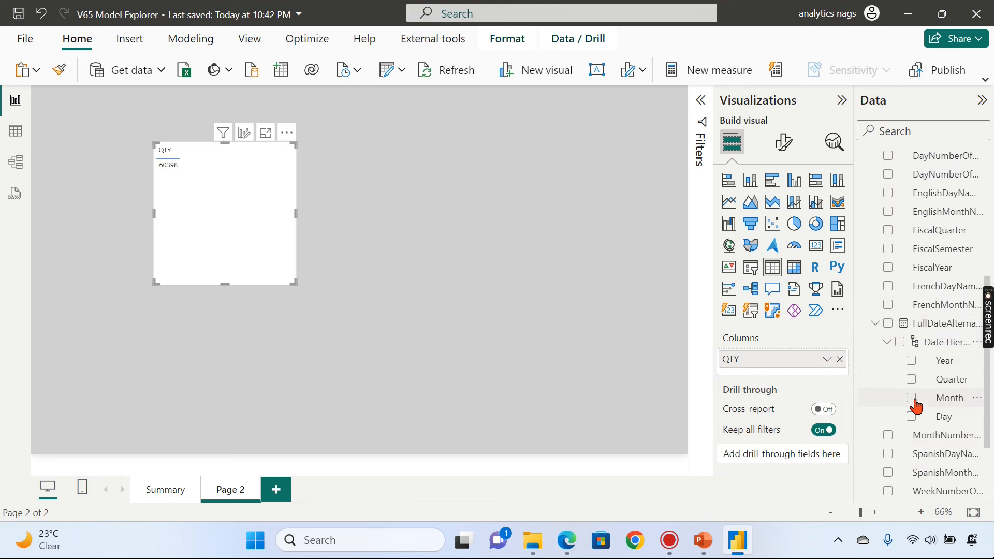
pyautogui.click(911, 361)
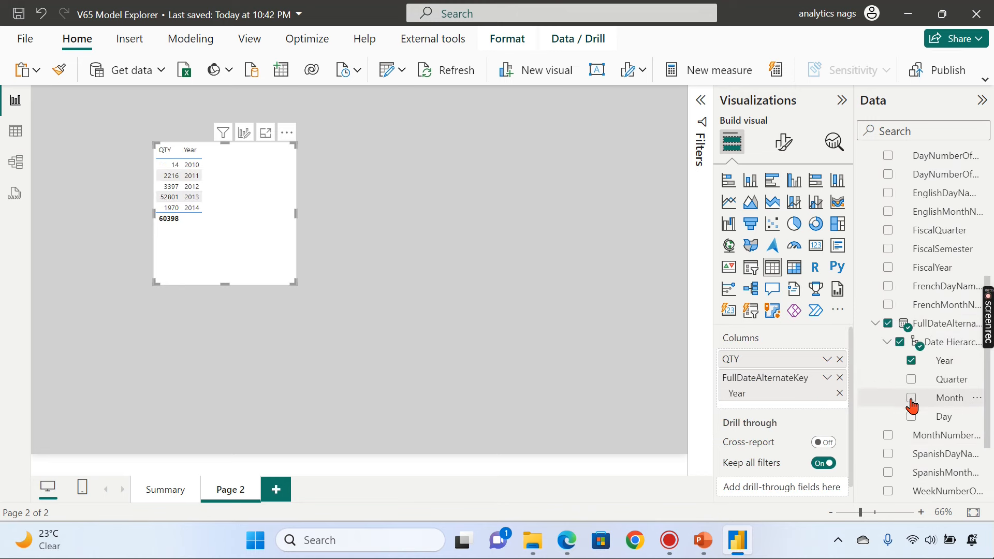
pyautogui.click(911, 398)
pyautogui.moveTo(296, 283); pyautogui.dragTo(464, 392)
pyautogui.moveTo(745, 394); pyautogui.dragTo(750, 360)
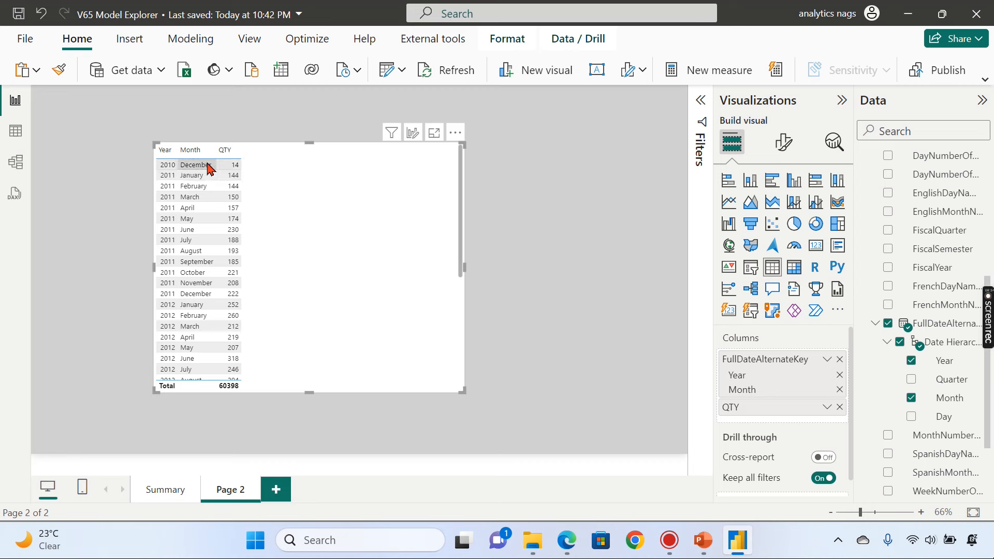
# Convert the table into a matrix and add TimeIntelligence from the calculation group as its columns
pyautogui.scroll(-5, 222, 336)
pyautogui.scroll(5, 225, 352)
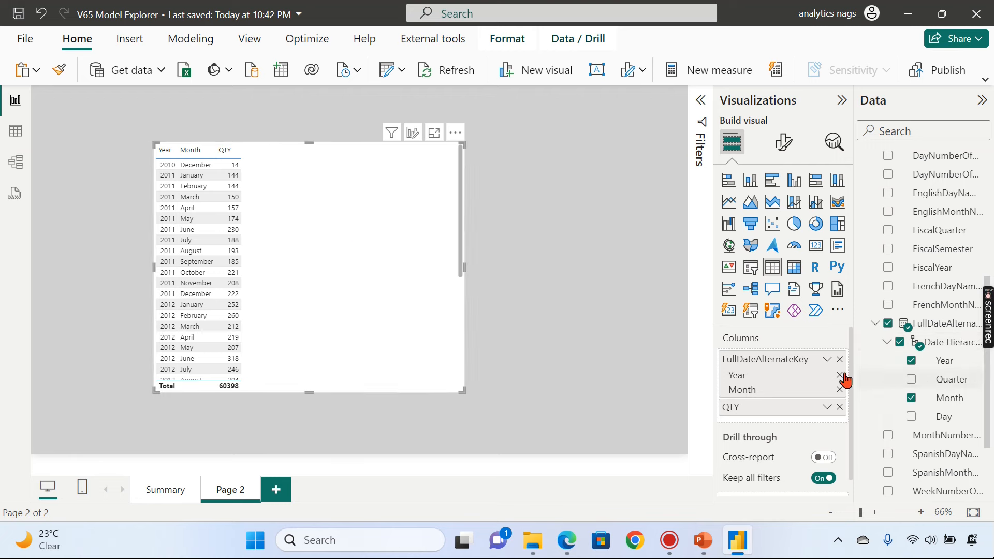
pyautogui.scroll(-1, 799, 355)
pyautogui.scroll(1, 843, 351)
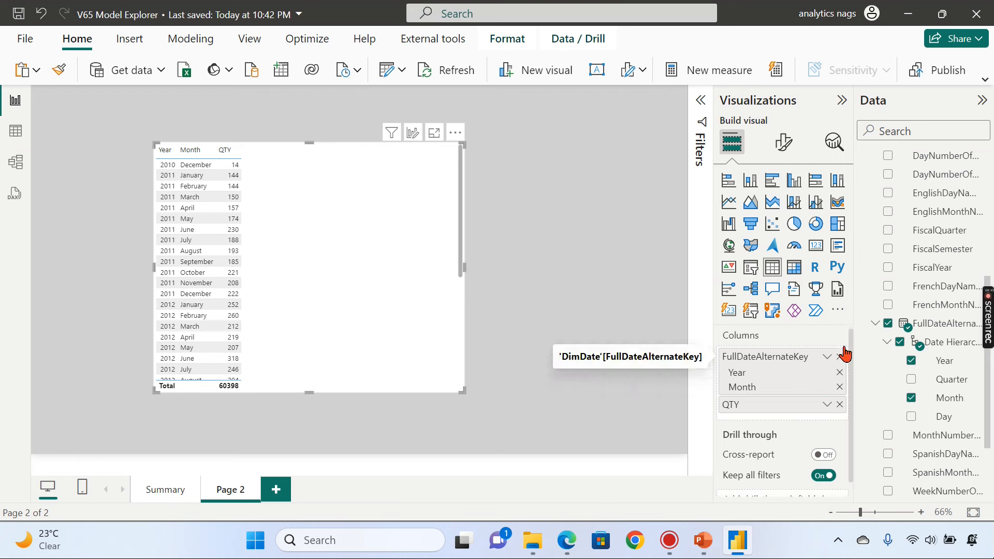
pyautogui.scroll(5, 912, 228)
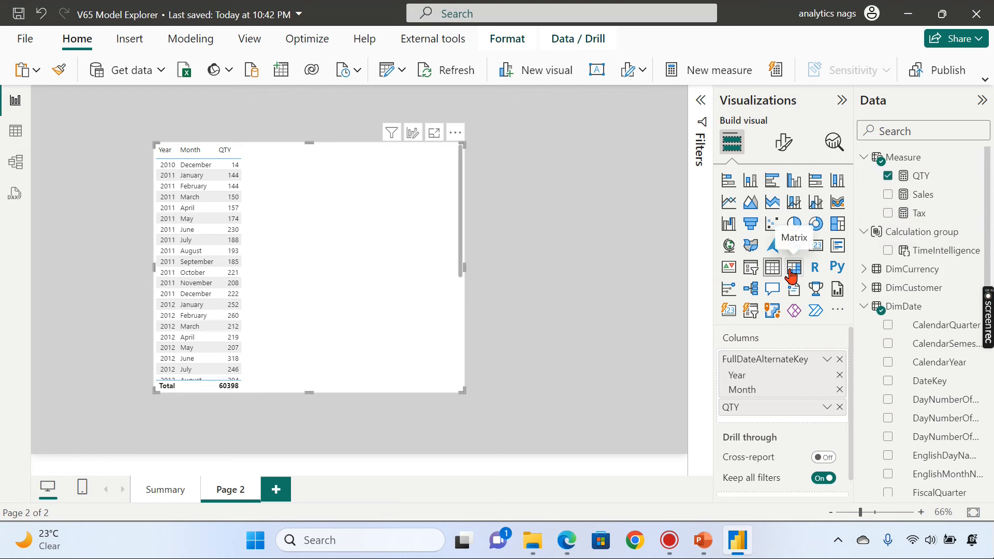
pyautogui.click(791, 274)
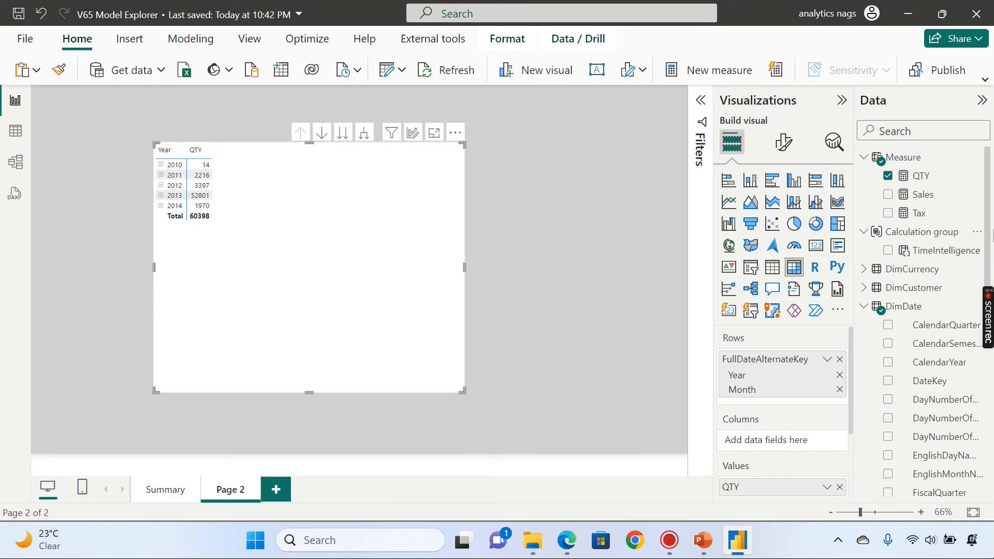
pyautogui.click(888, 254)
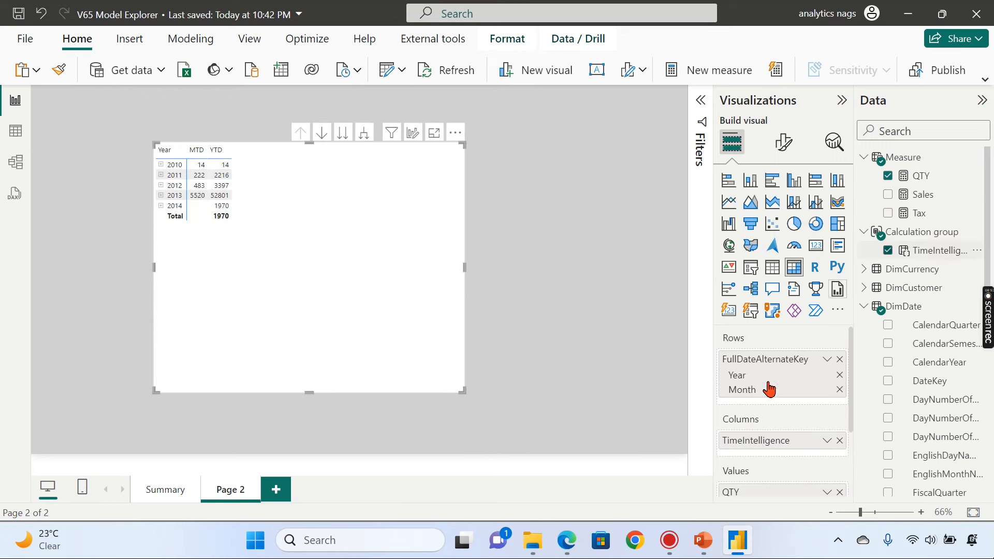
# Expand 2010 and 2011 to months in the matrix and move the visual closer to the page's upper-left corner
pyautogui.click(161, 165)
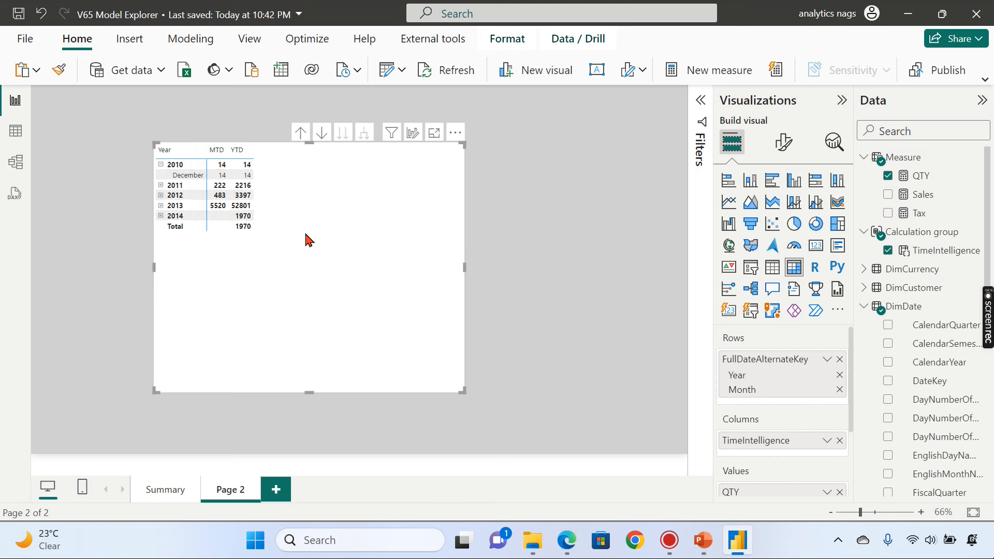
pyautogui.moveTo(287, 155); pyautogui.dragTo(215, 133)
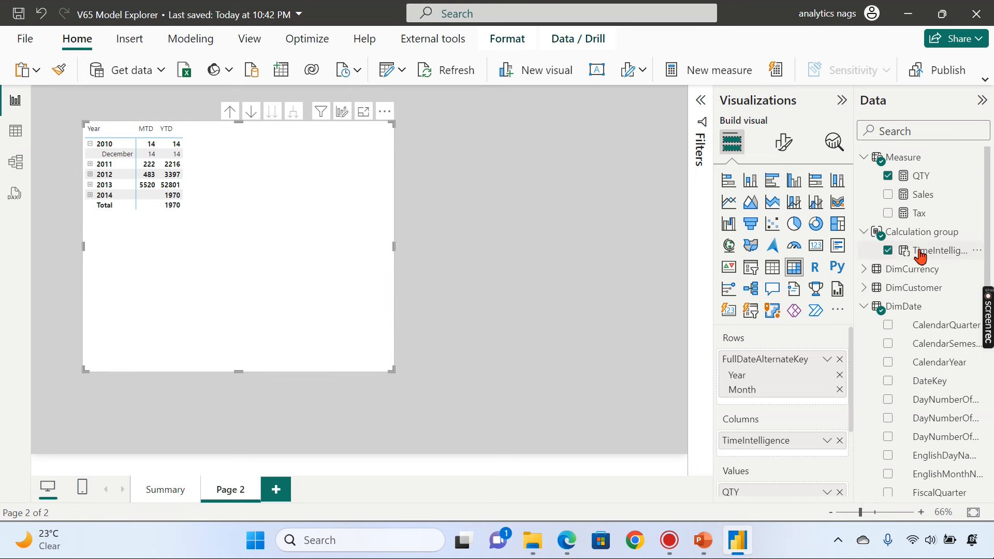
pyautogui.click(90, 164)
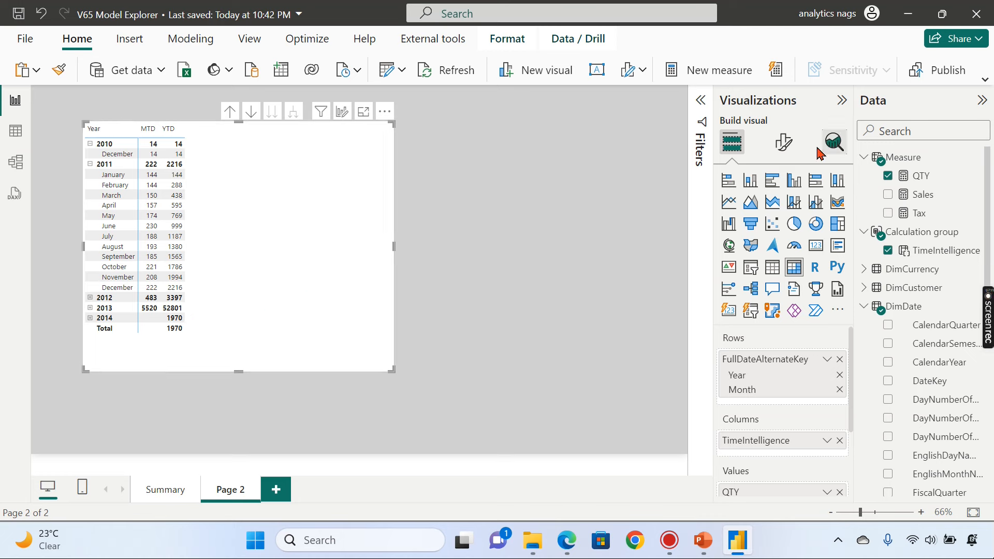
# Set the matrix values' font size to 14 and enlarge the visual to fit the expanded rows
pyautogui.click(783, 142)
pyautogui.click(778, 314)
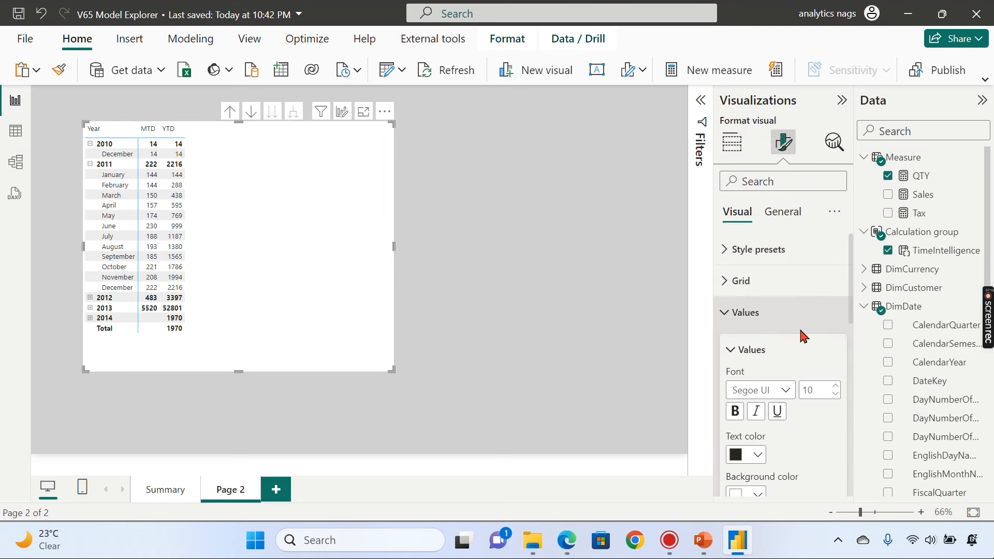
pyautogui.scroll(-2, 828, 333)
pyautogui.click(834, 268)
pyautogui.click(835, 268)
pyautogui.click(835, 268)
pyautogui.click(834, 268)
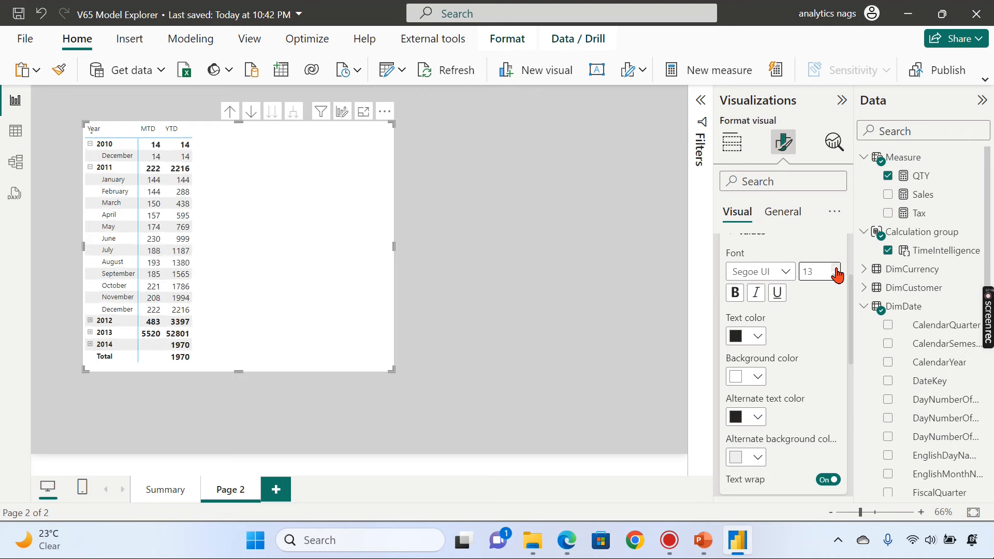
pyautogui.moveTo(389, 370); pyautogui.dragTo(437, 413)
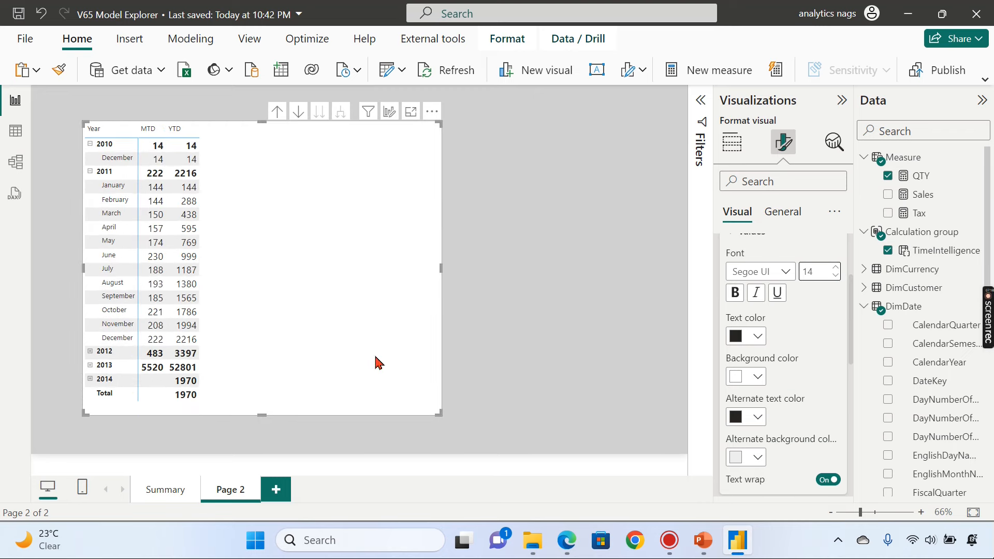
# Narrow the QTY matrix to fit its columns and place a duplicate of it beside the original
pyautogui.moveTo(441, 268); pyautogui.dragTo(288, 259)
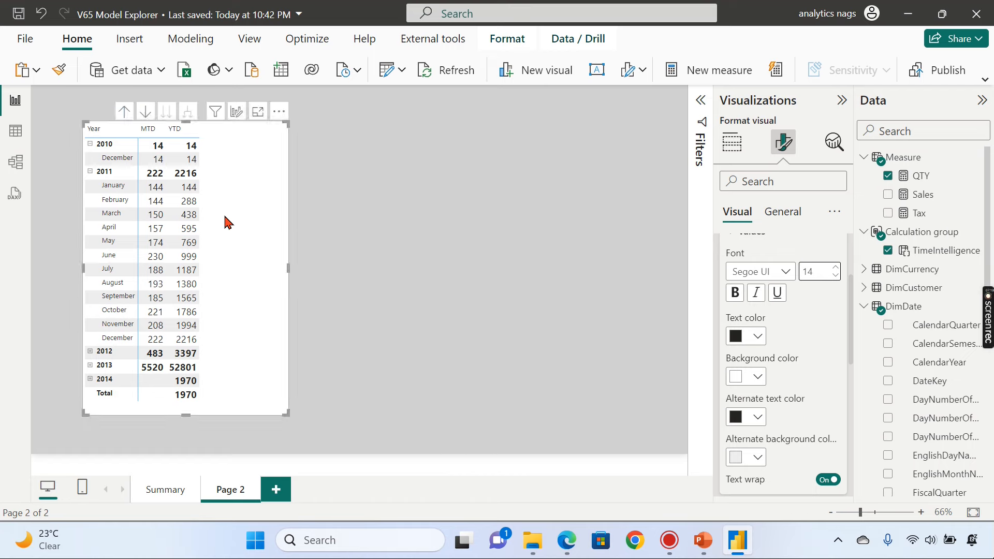
pyautogui.click(308, 192)
pyautogui.click(282, 181)
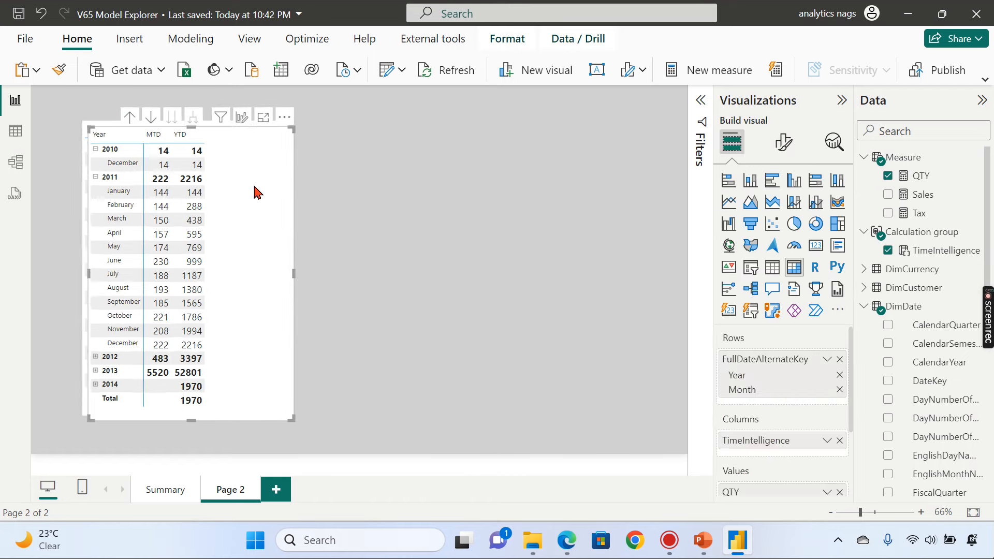
pyautogui.hotkey('ctrl', 'c')
pyautogui.hotkey('ctrl', 'v')
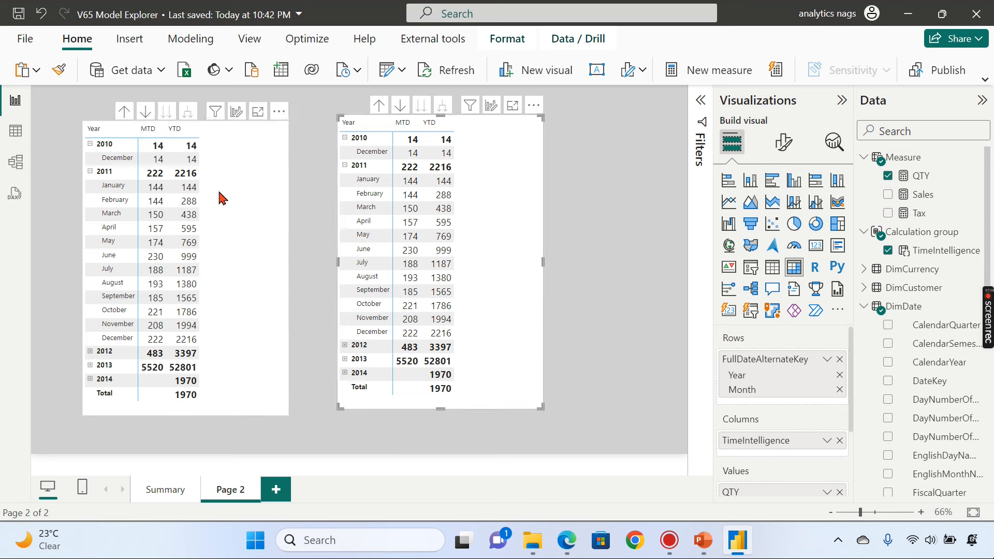
# Replace QTY with Sales as the duplicate matrix's values and enlarge the visual to fit the MTD and YTD columns
pyautogui.scroll(-1, 836, 454)
pyautogui.click(839, 441)
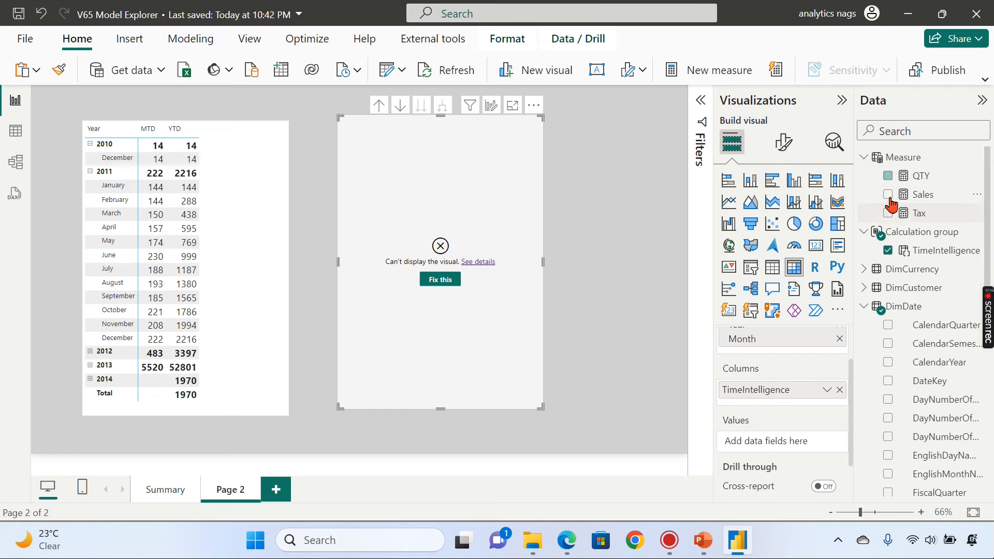
pyautogui.click(888, 195)
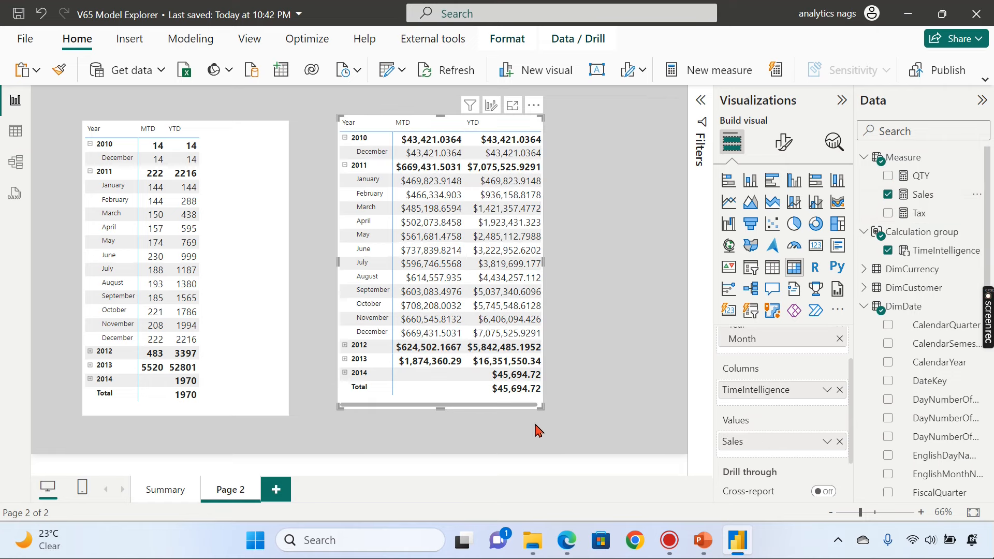
pyautogui.moveTo(538, 406); pyautogui.dragTo(629, 424)
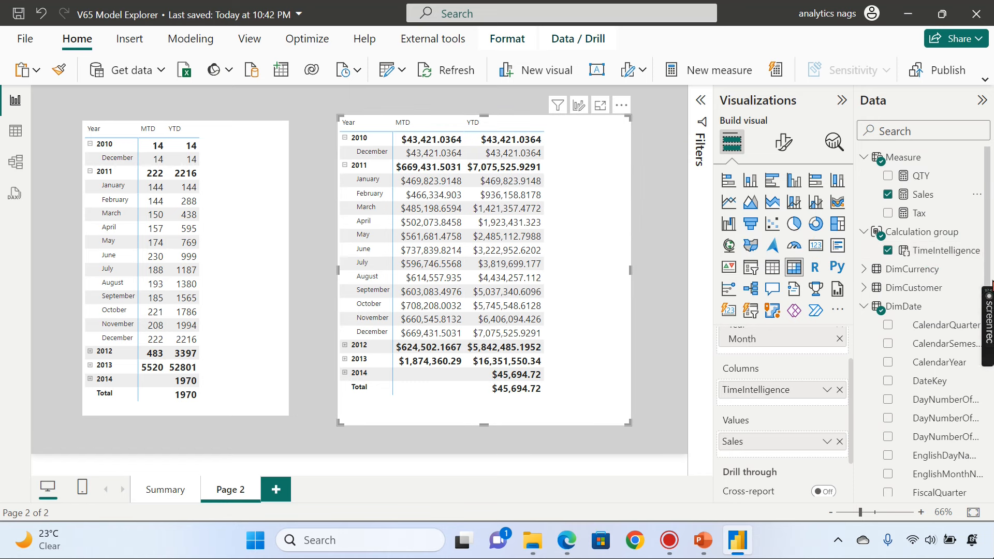
# Return to the Model explorer, collapse the calculation groups and view their precedence properties
pyautogui.click(15, 161)
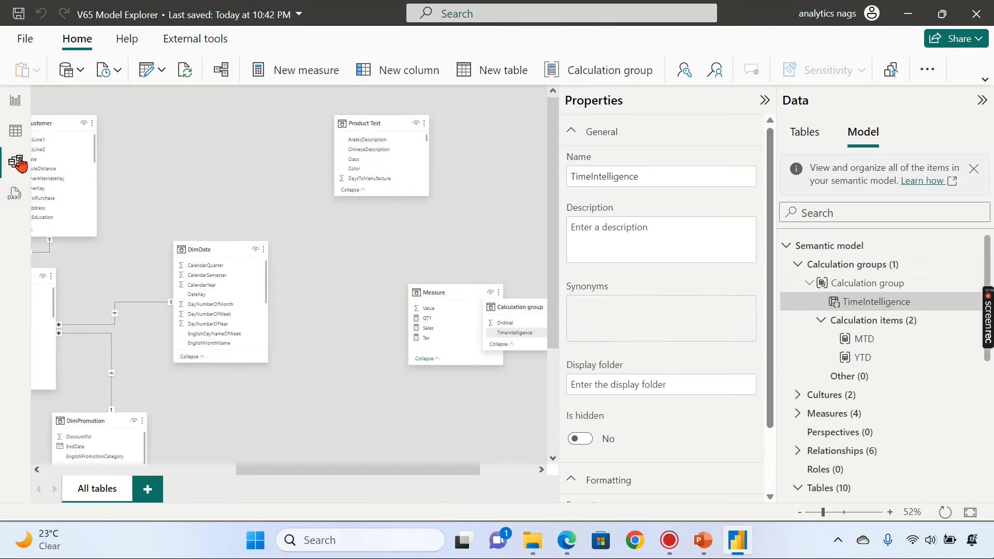
pyautogui.click(809, 283)
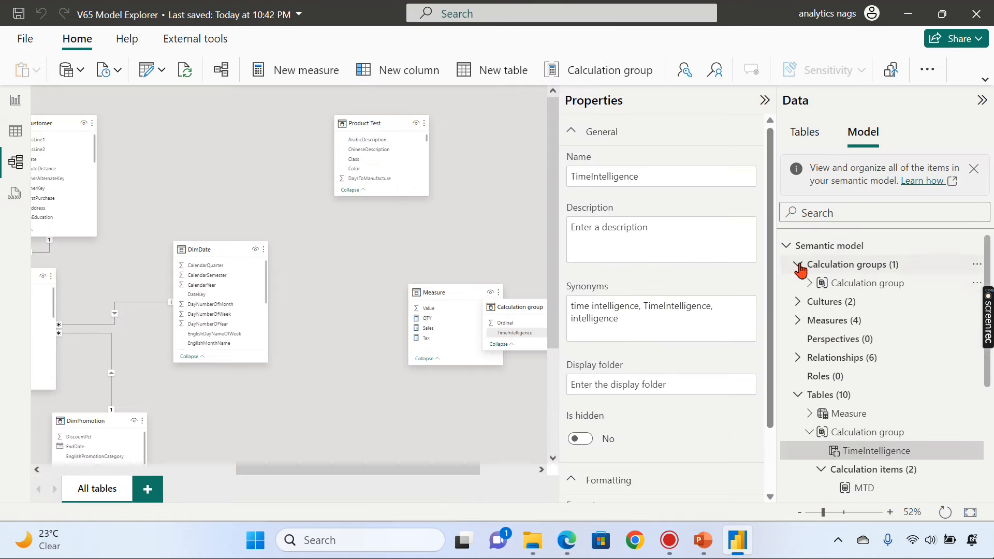
pyautogui.click(798, 263)
pyautogui.click(844, 266)
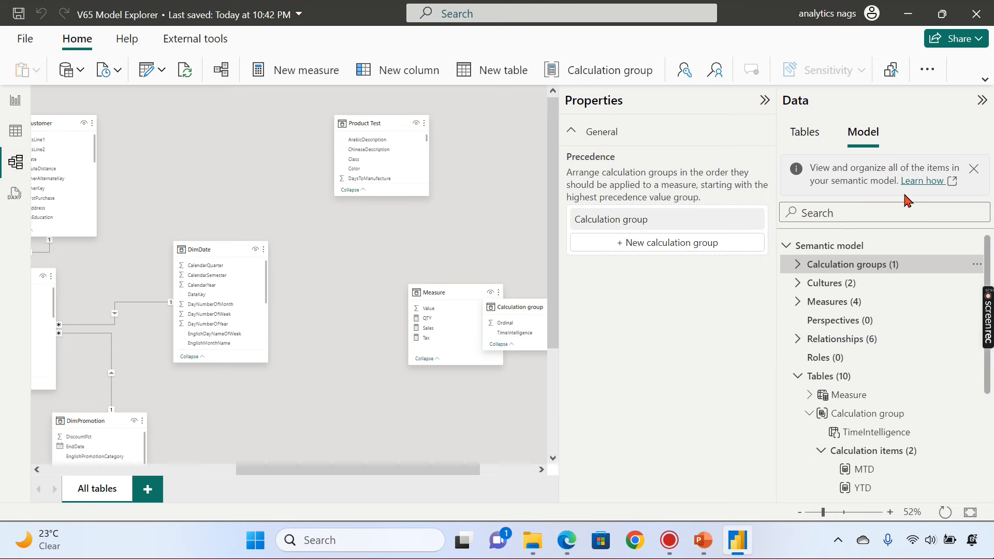
# Expand Cultures in the semantic model and examine its description and language entries
pyautogui.click(798, 283)
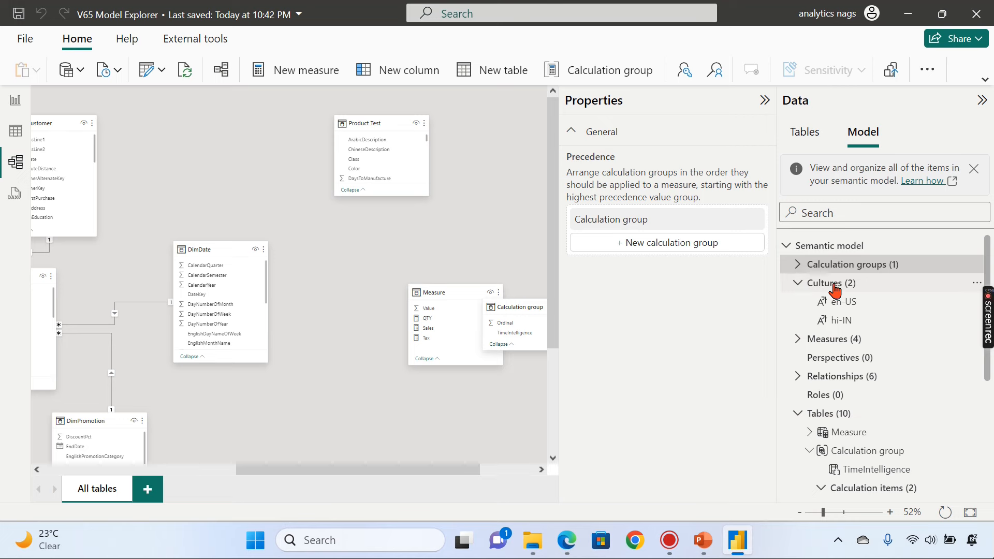
pyautogui.click(834, 286)
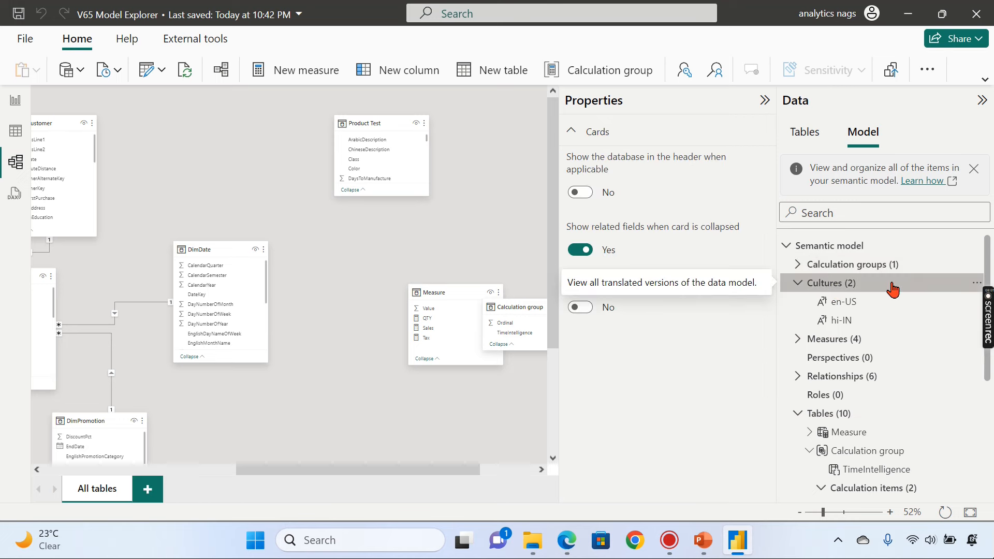
pyautogui.click(796, 285)
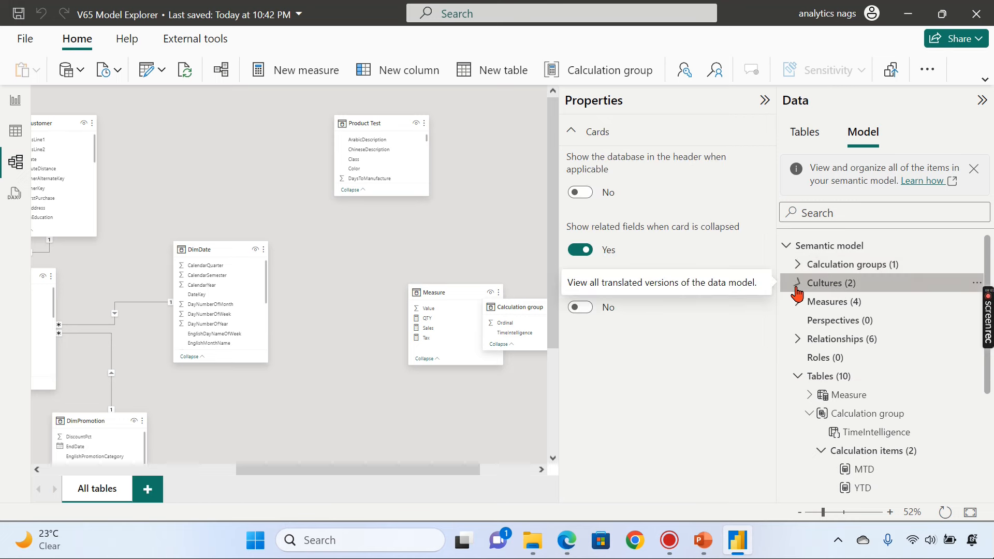
pyautogui.click(797, 285)
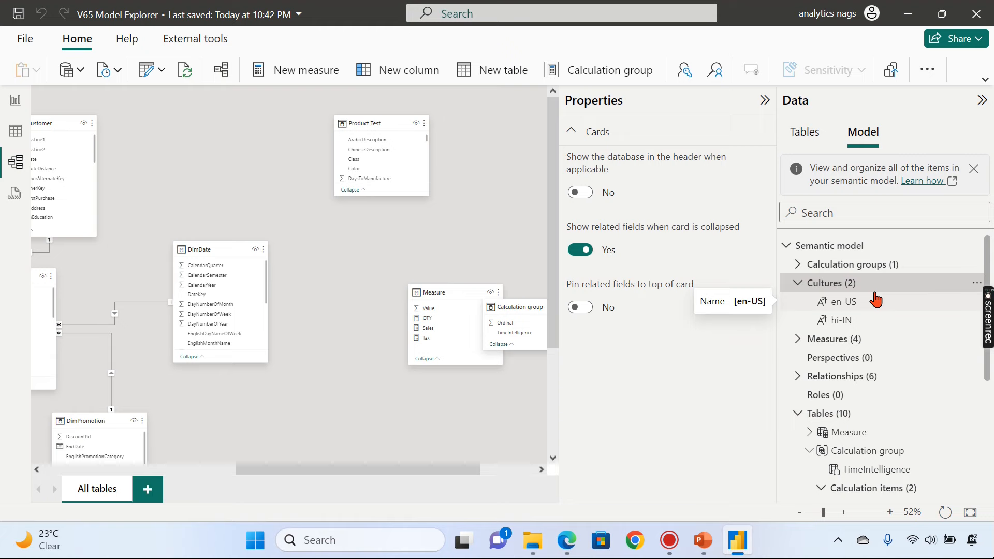
# Review the report's field names, then inspect the hi-IN culture and the Cultures node in the Model explorer
pyautogui.click(15, 100)
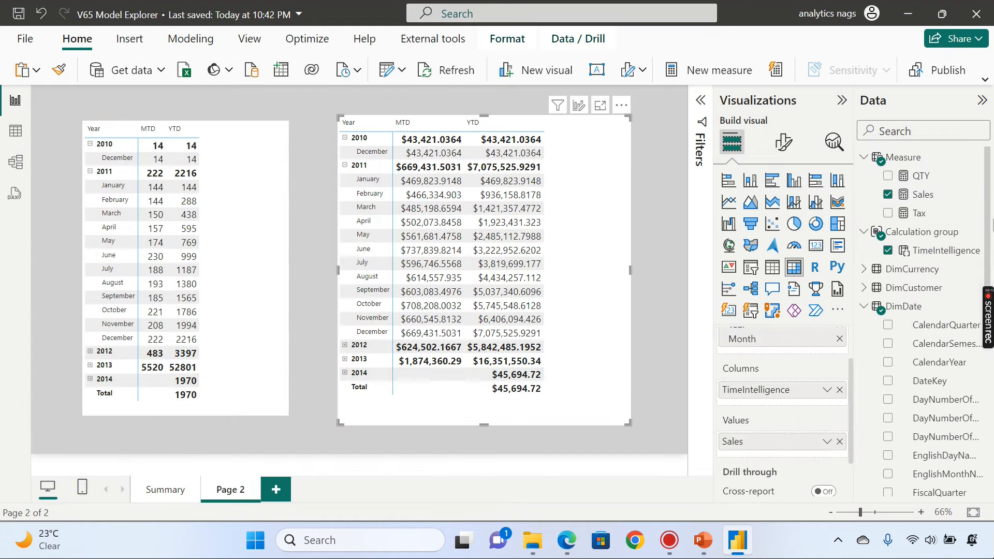
pyautogui.scroll(-6, 923, 312)
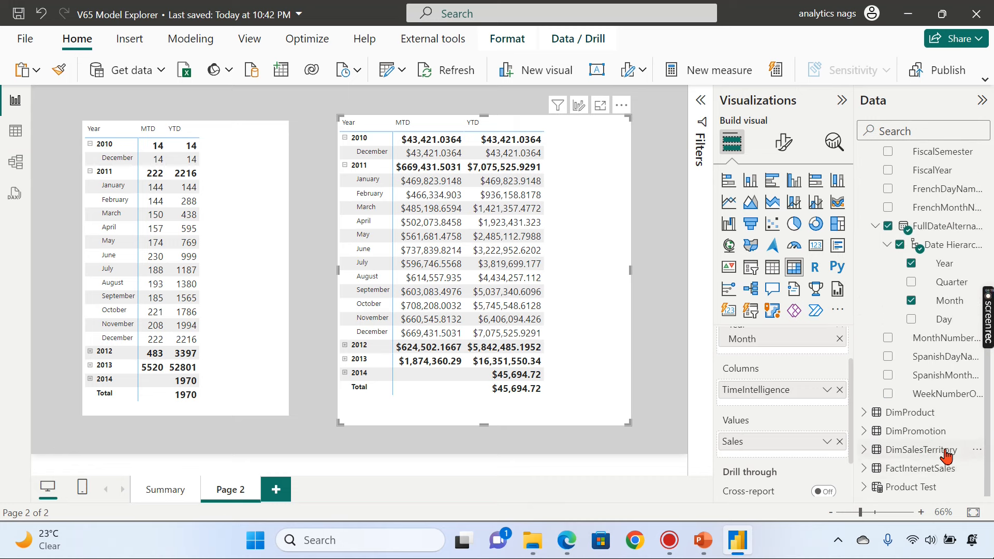
pyautogui.scroll(8, 914, 250)
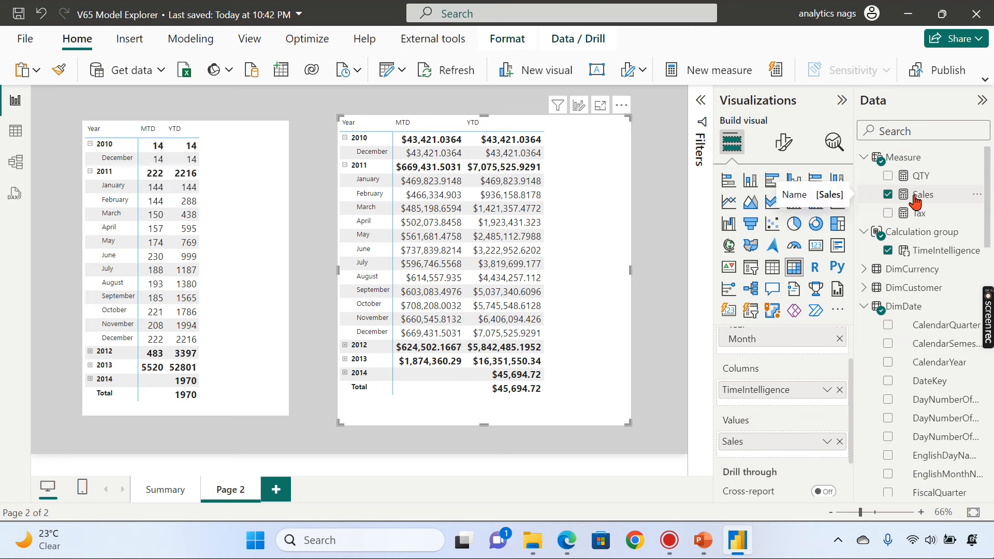
pyautogui.click(15, 161)
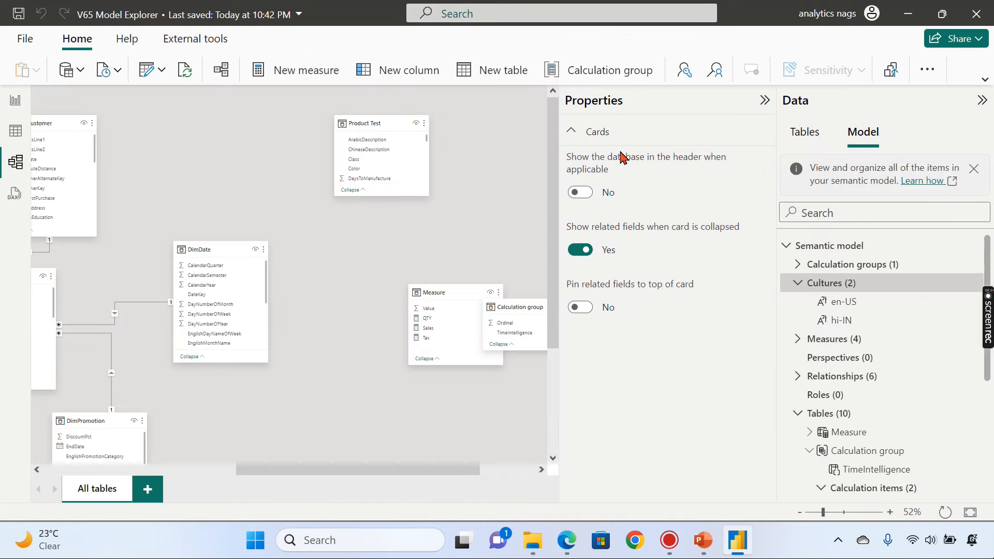
pyautogui.click(855, 323)
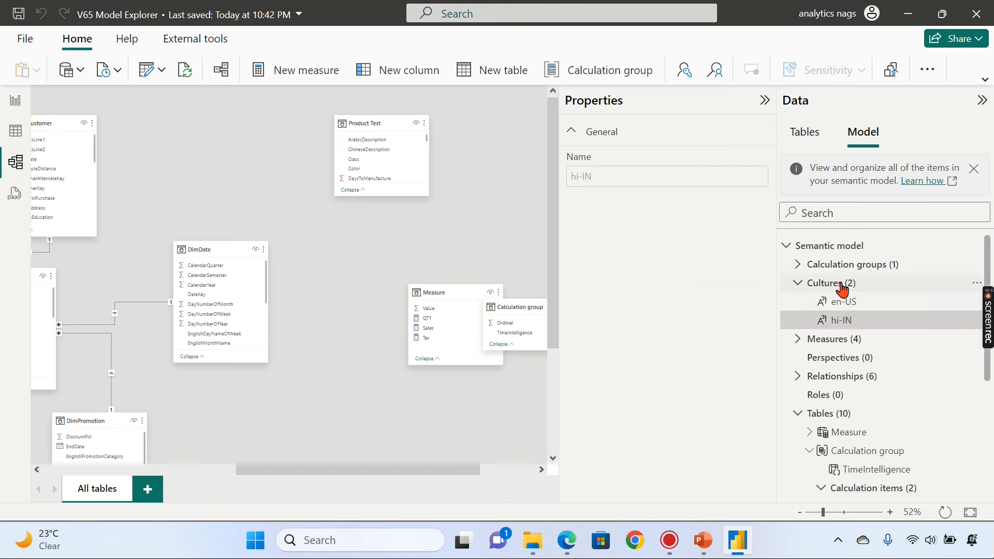
pyautogui.click(842, 288)
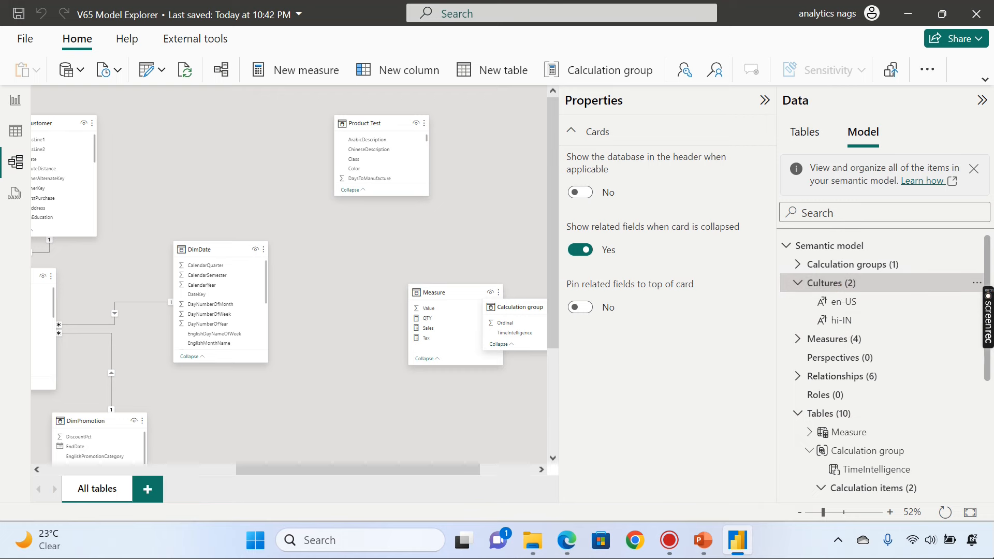
# Open the model in Tabular Editor and add a new translation for ar-EG - Arabic (Egypt)
pyautogui.click(201, 45)
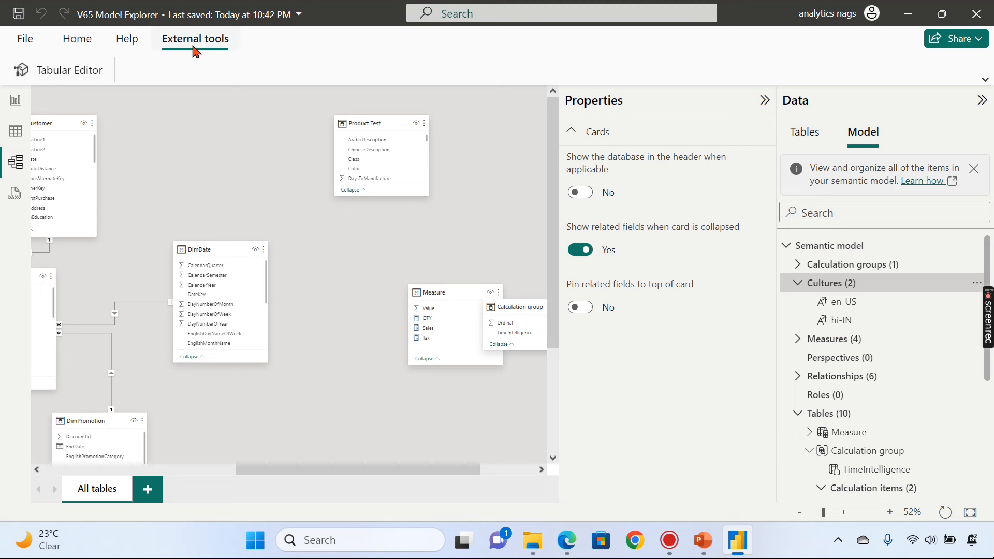
pyautogui.click(84, 71)
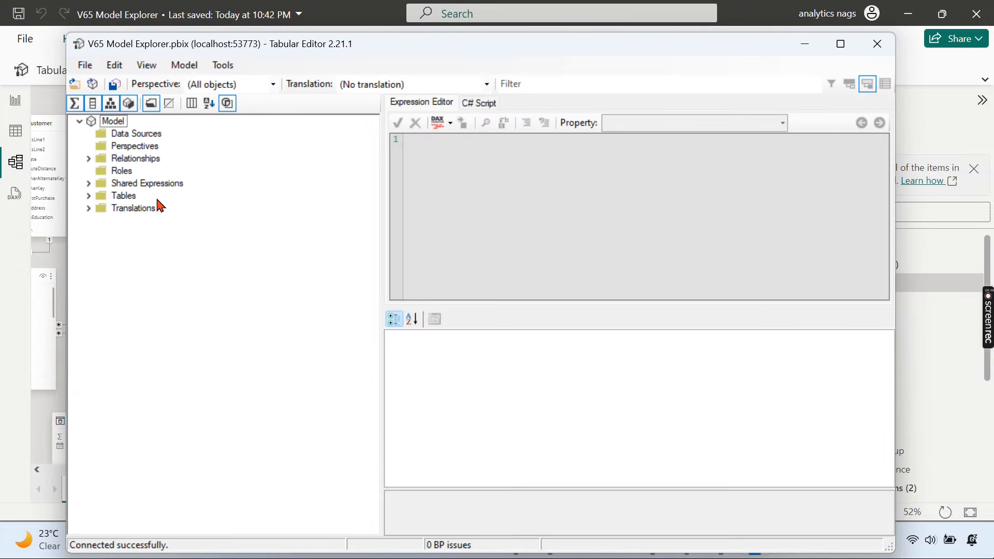
pyautogui.click(123, 210)
pyautogui.rightClick(121, 210)
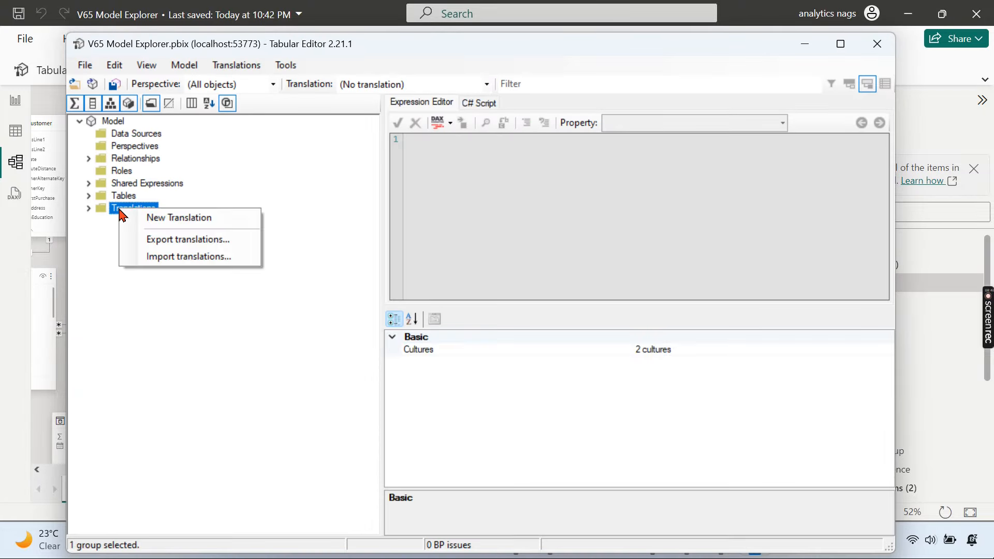
pyautogui.click(89, 210)
pyautogui.rightClick(131, 213)
pyautogui.click(171, 219)
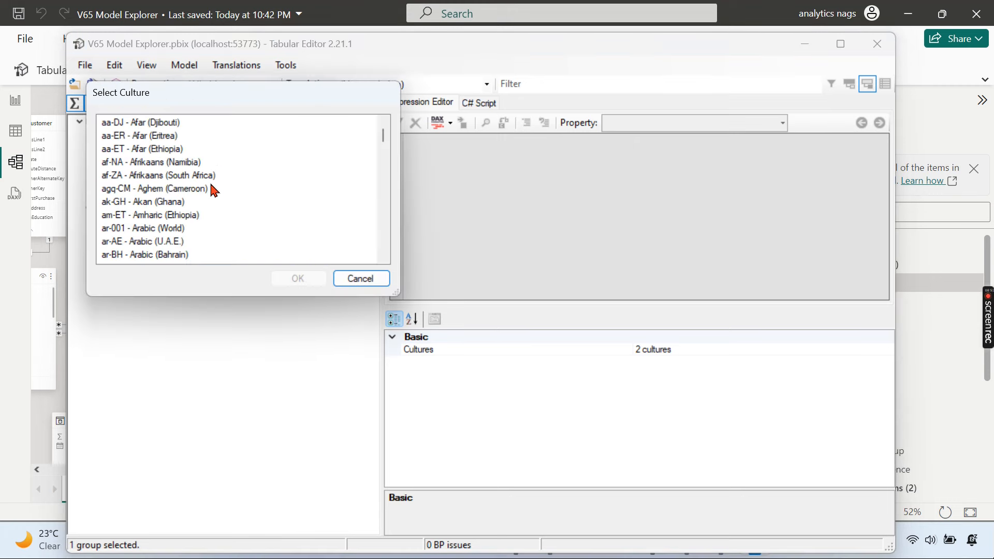
pyautogui.scroll(-2, 195, 145)
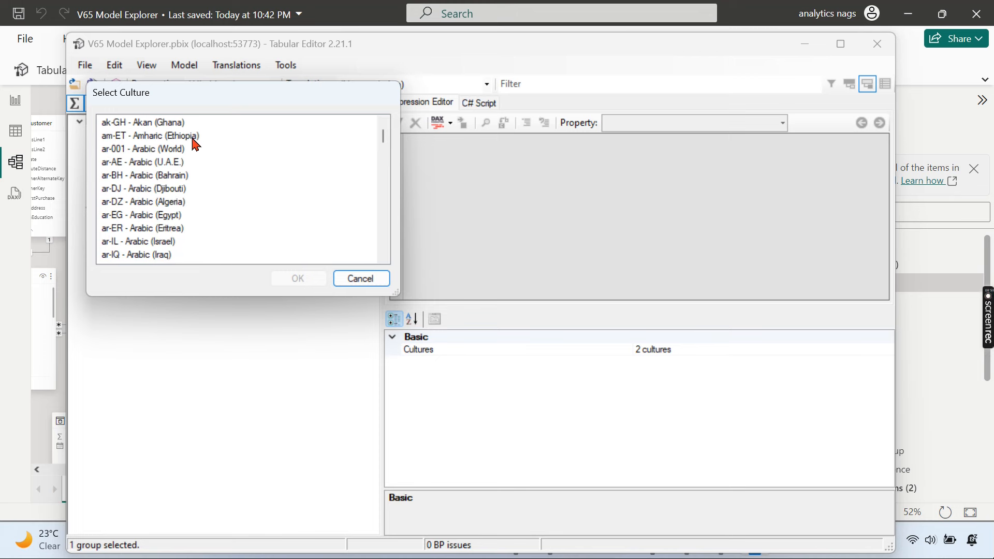
pyautogui.click(160, 215)
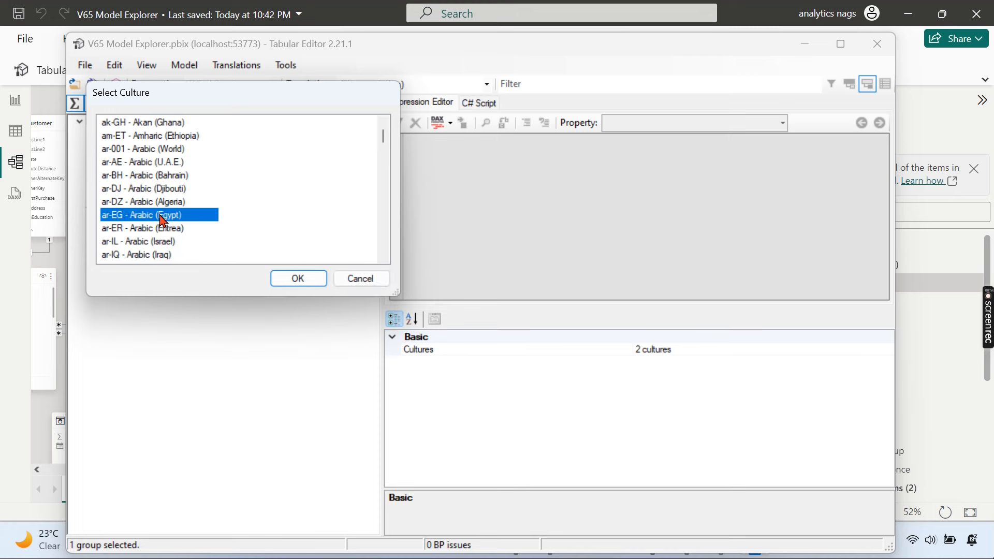
pyautogui.click(286, 284)
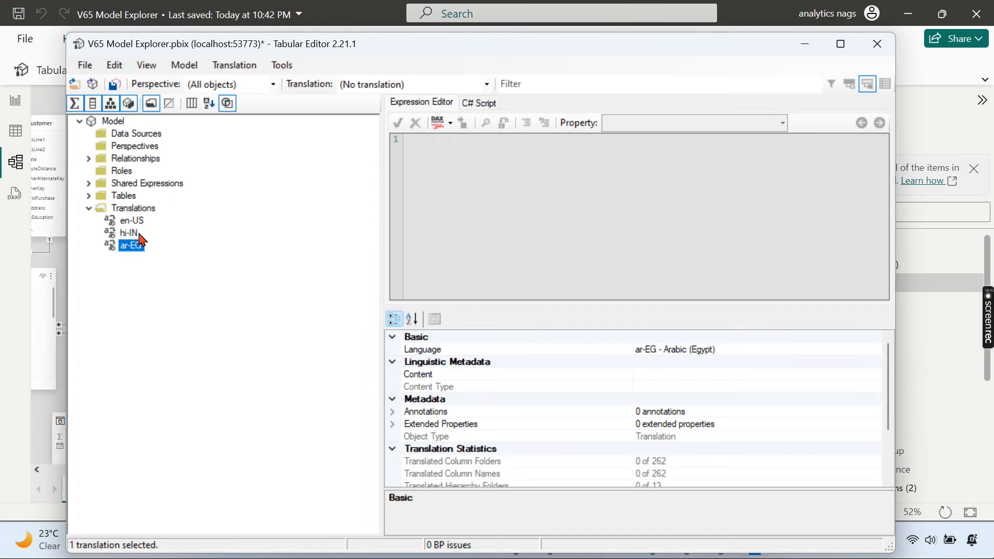
# Expand the QTY measure's Translated Names in Tabular Editor and select its English (United States) entry
pyautogui.click(97, 212)
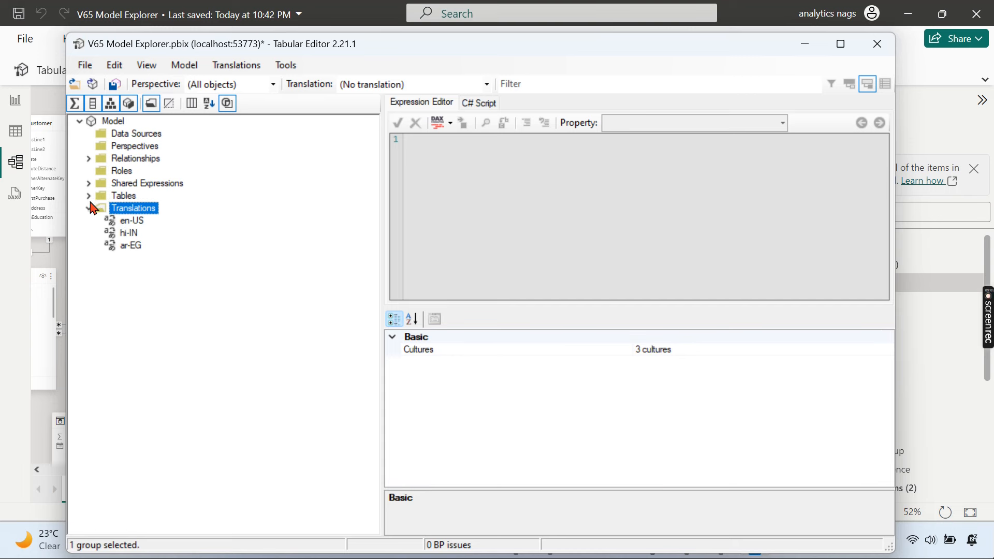
pyautogui.click(88, 196)
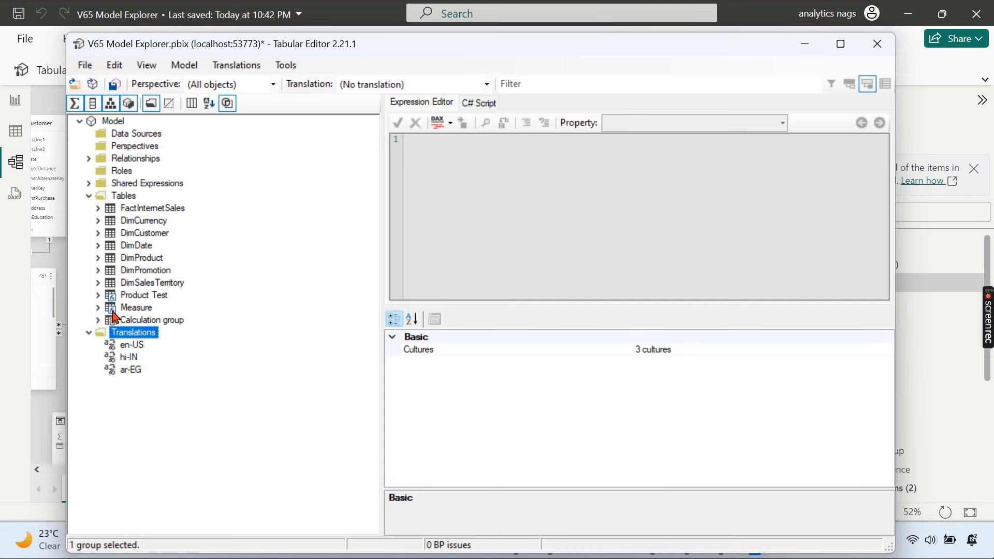
pyautogui.click(98, 309)
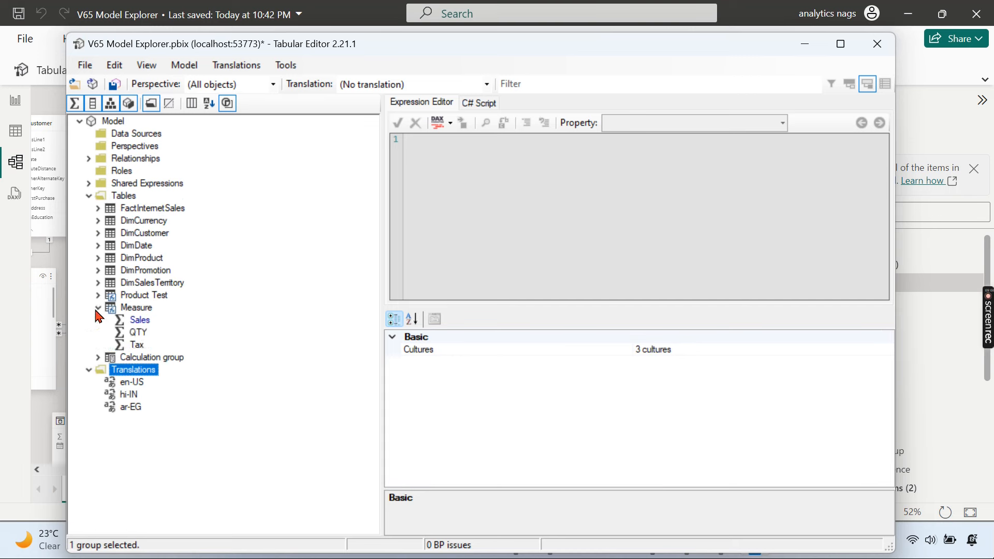
pyautogui.click(138, 333)
pyautogui.scroll(-5, 597, 357)
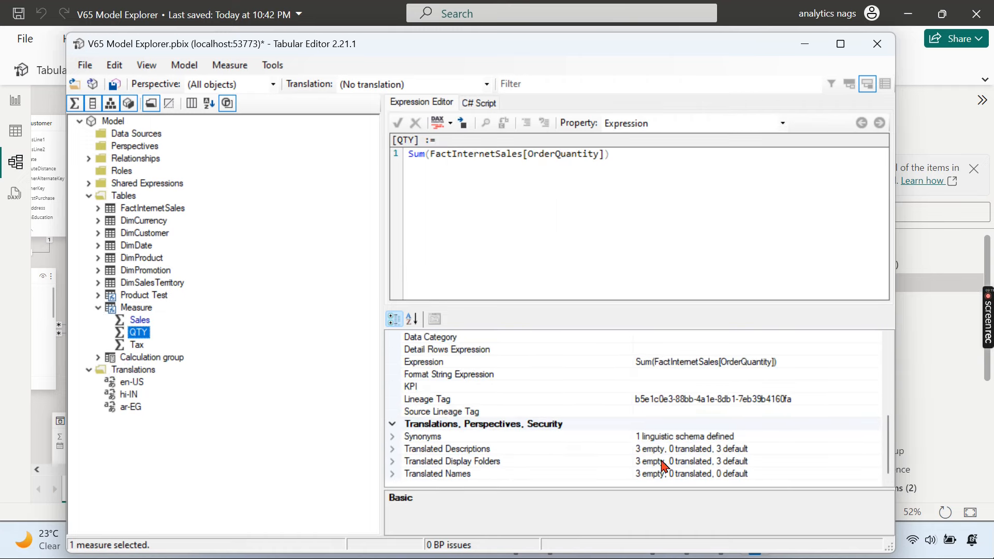
pyautogui.doubleClick(414, 473)
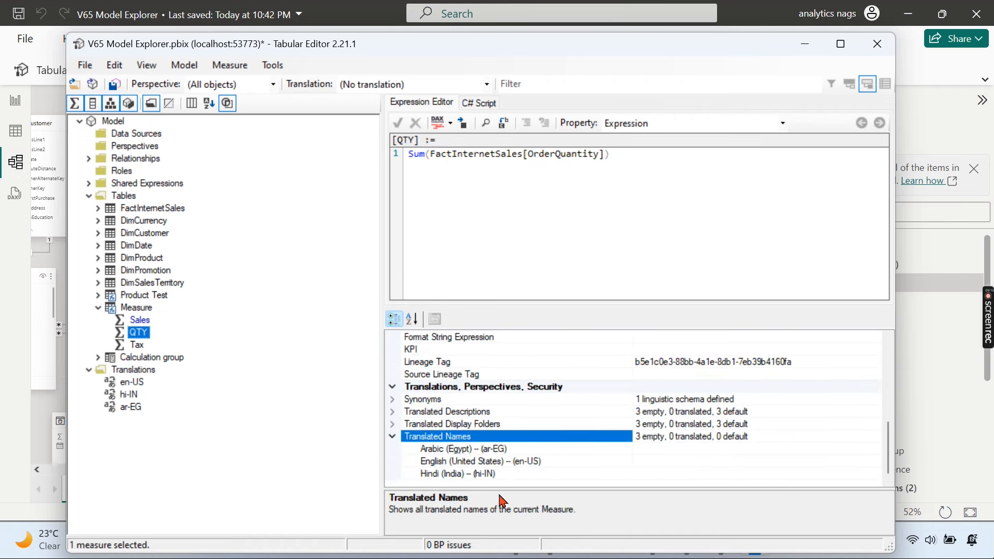
pyautogui.click(683, 460)
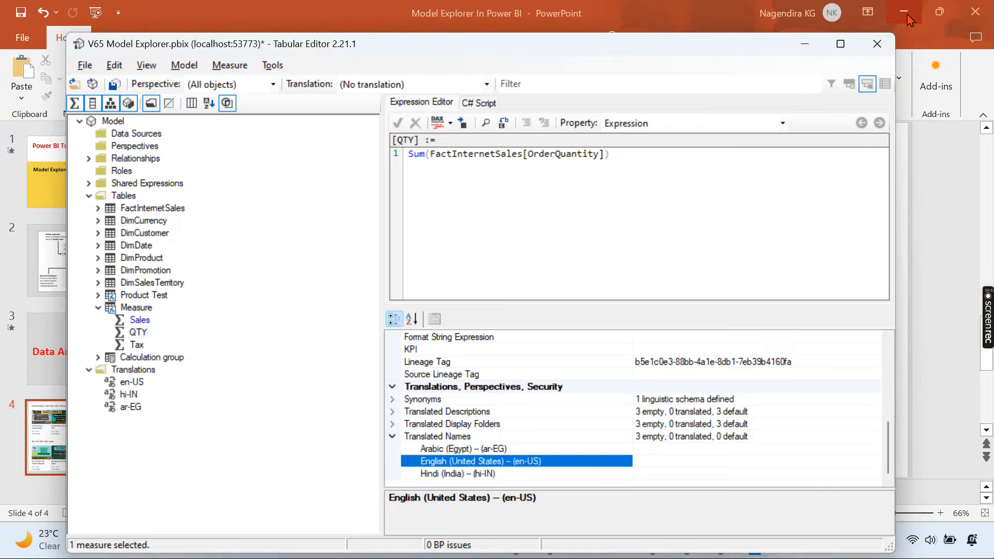
# Minimize PowerPoint and Tabular Editor and switch to the Model explorer documentation page in Microsoft Edge
pyautogui.click(908, 17)
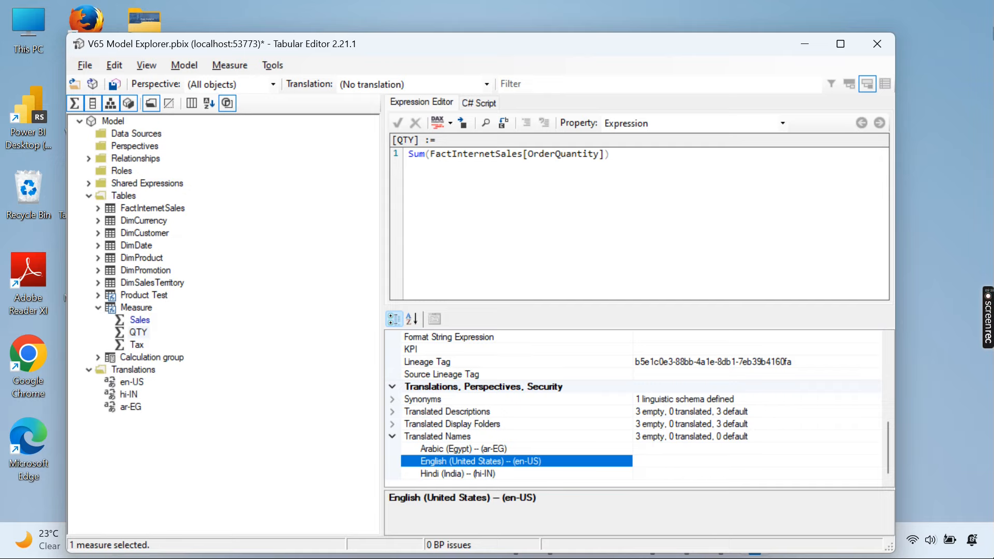
pyautogui.click(804, 44)
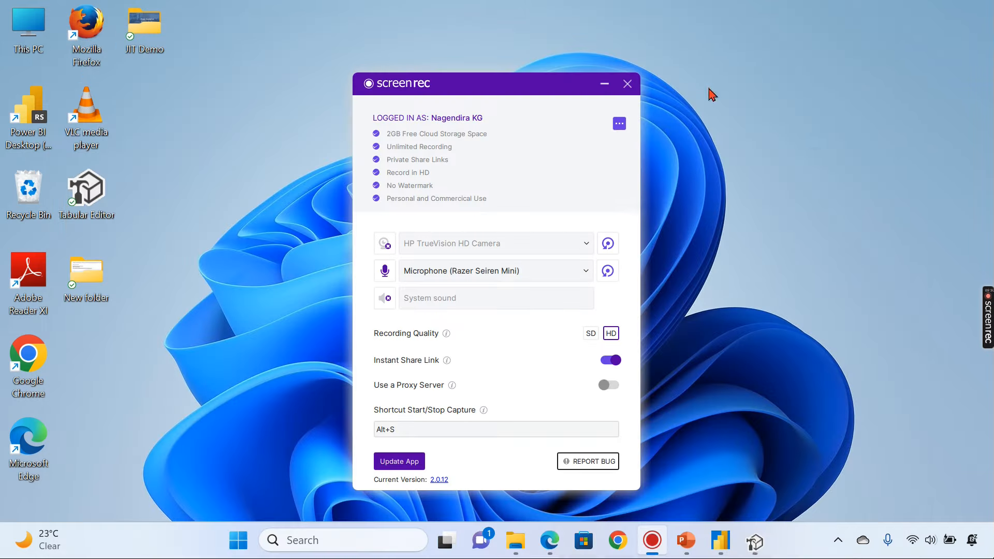
pyautogui.click(561, 536)
pyautogui.click(598, 21)
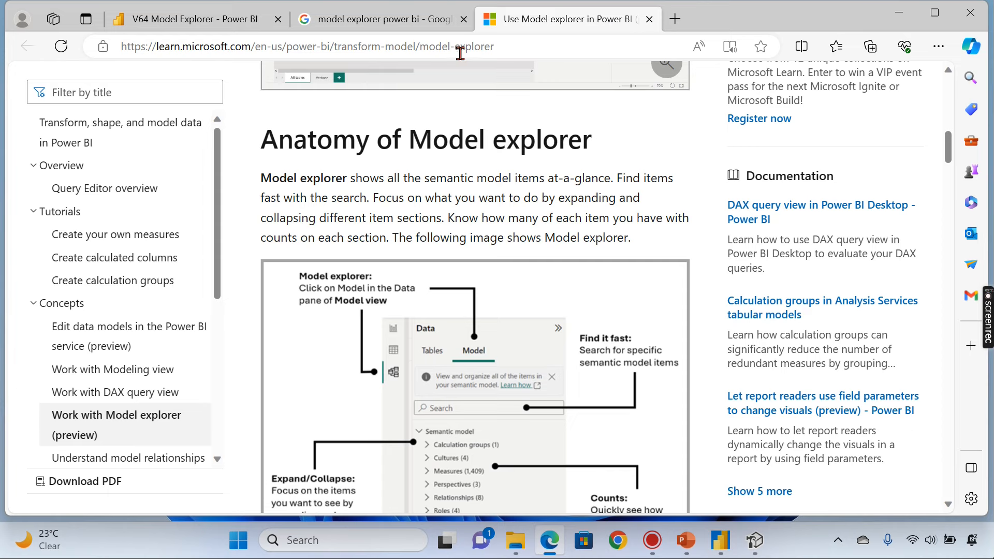
# Open google.com in the current browser tab in place of the Model explorer documentation
pyautogui.click(460, 51)
pyautogui.write('google.com')
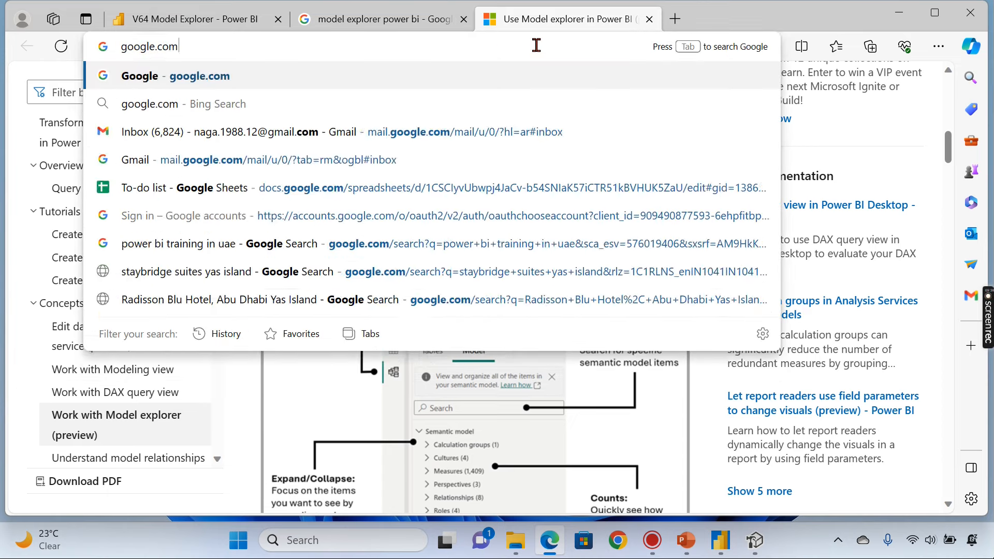
pyautogui.press('Return')
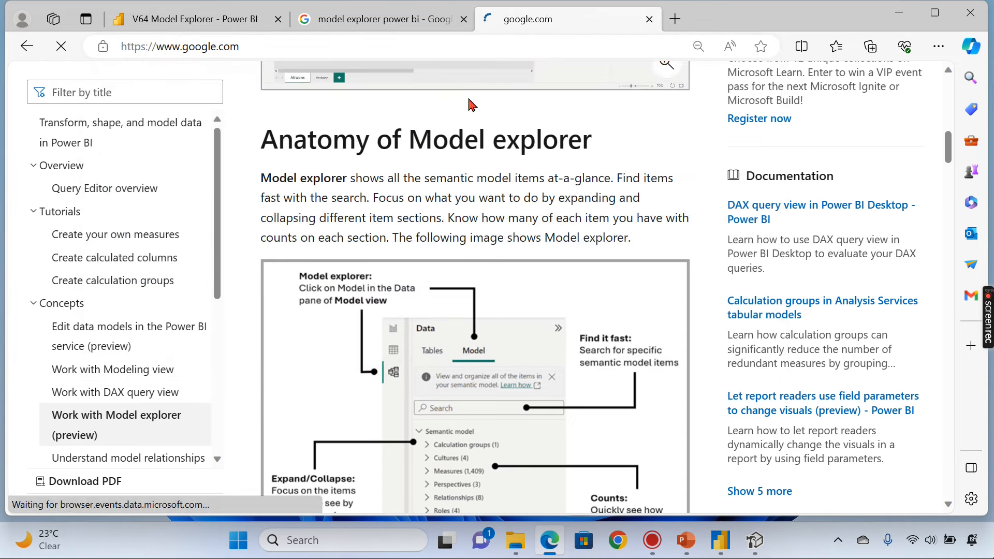
# Search Google for "Quantity in hindi" and copy the translated Hindi word
pyautogui.click(404, 232)
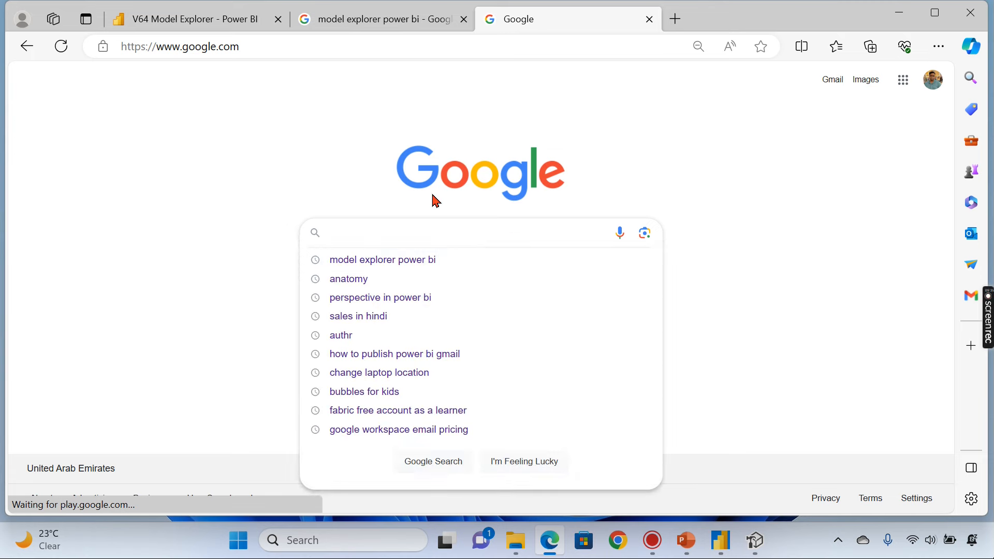
pyautogui.write('Quantit')
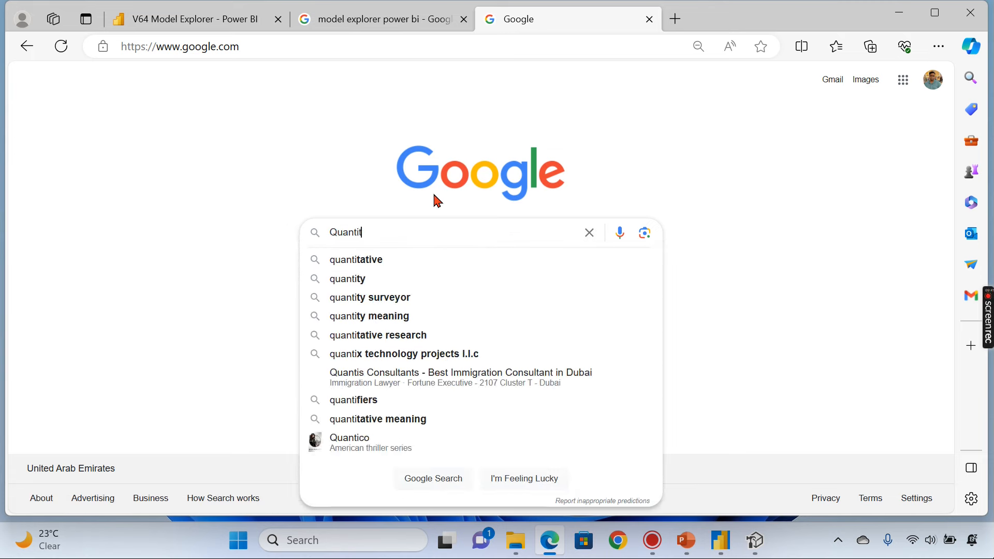
pyautogui.write('y to')
pyautogui.press('BackSpace')
pyautogui.press('BackSpace')
pyautogui.write('in ')
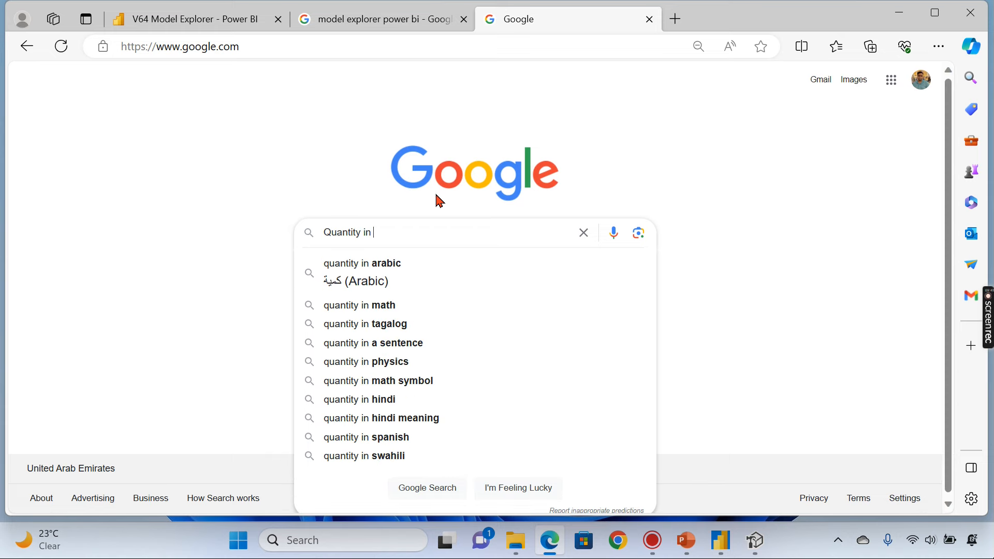
pyautogui.write('hindi')
pyautogui.press('Return')
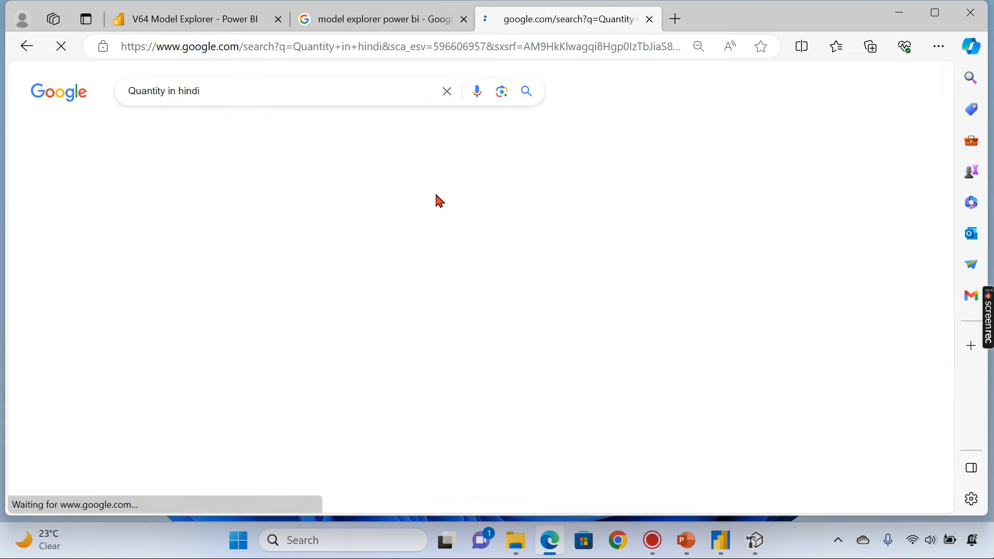
pyautogui.moveTo(388, 256); pyautogui.dragTo(361, 255)
pyautogui.hotkey('ctrl', 'c')
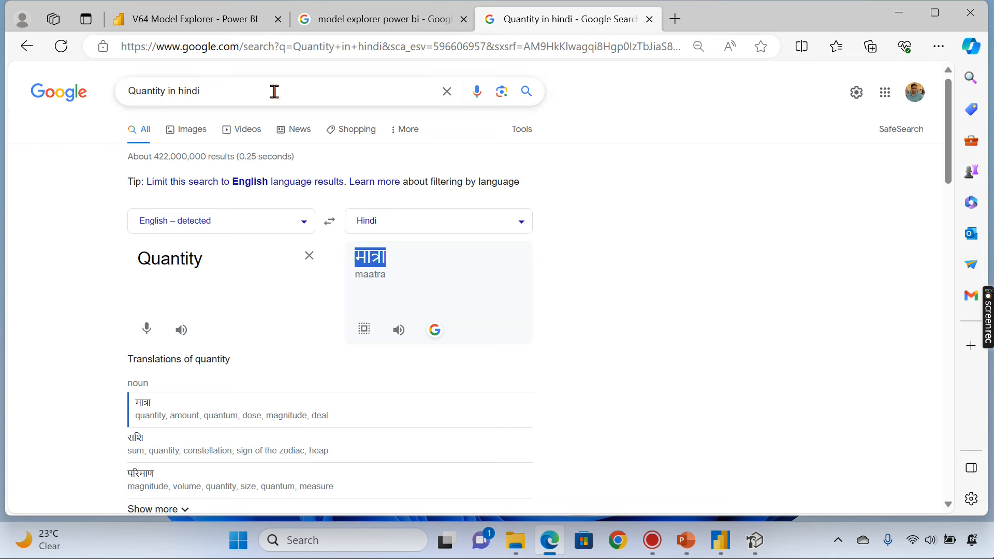
# Change the translation's target language to Arabic
pyautogui.click(409, 222)
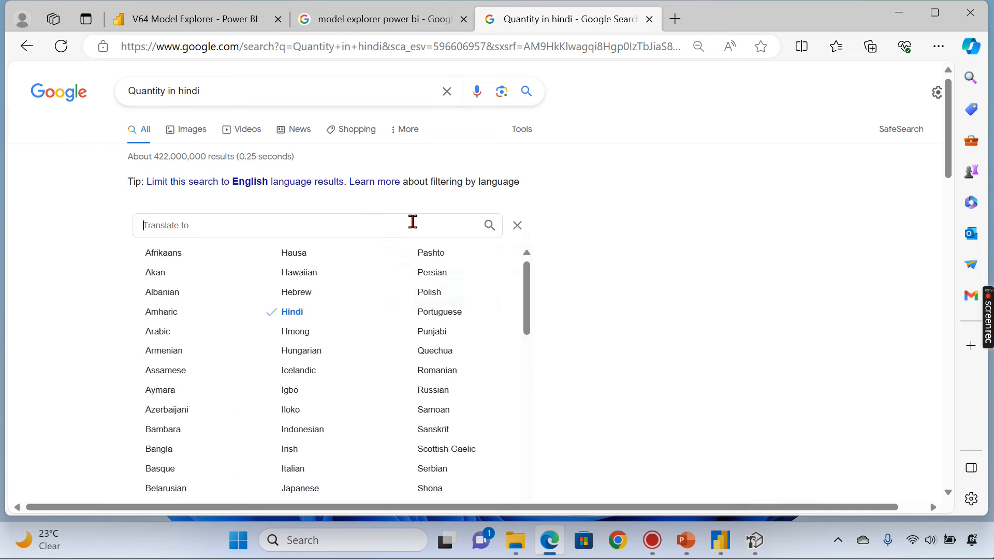
pyautogui.write('a')
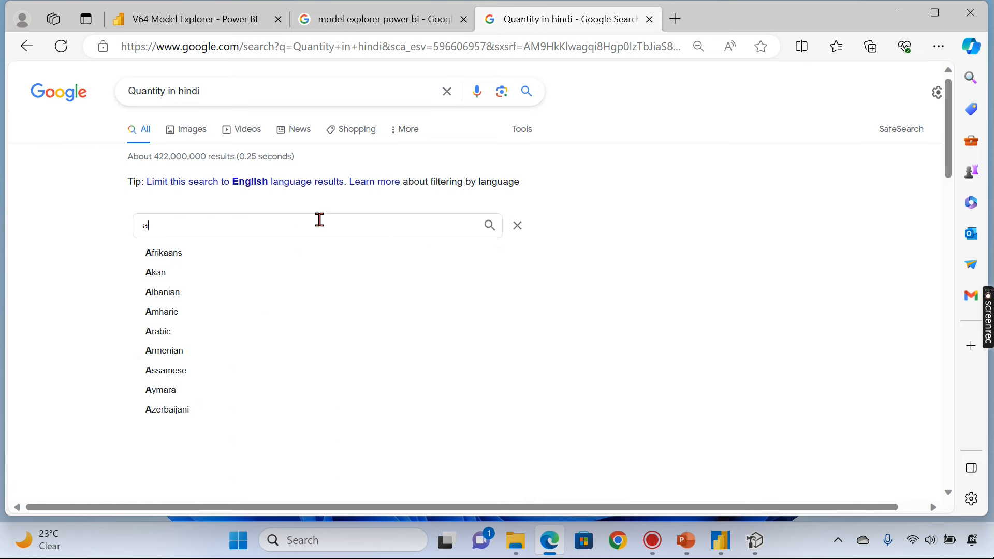
pyautogui.write('rabic')
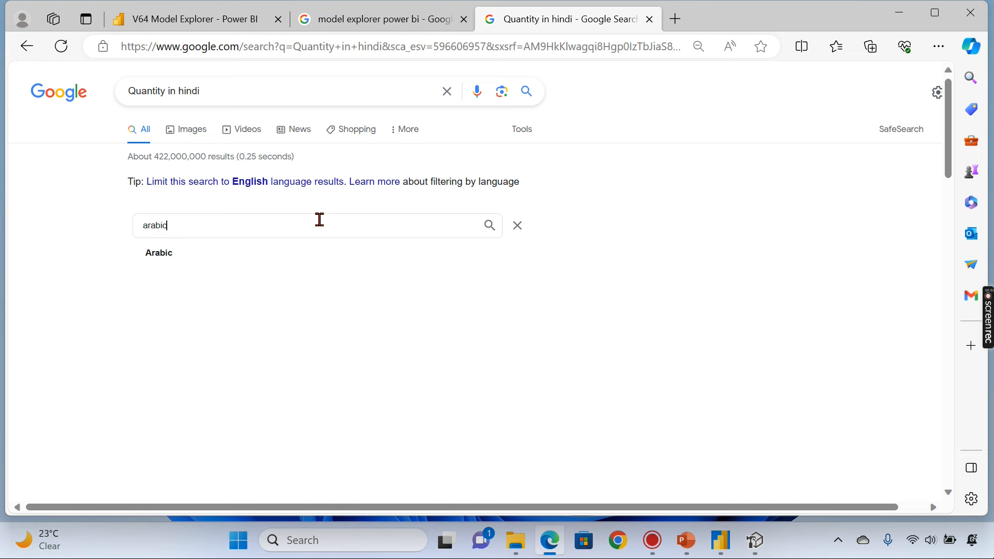
pyautogui.press('Return')
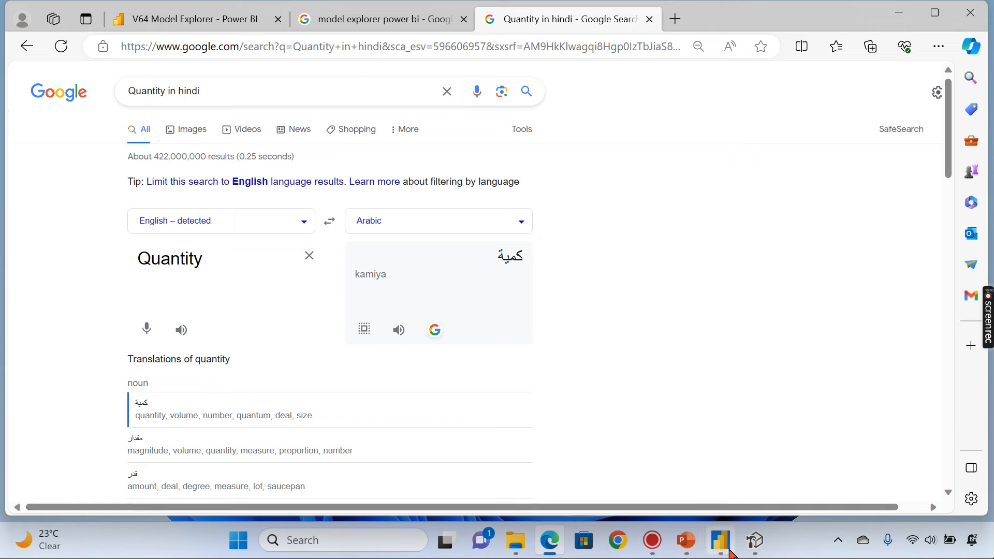
# Switch to Tabular Editor and paste मात्रा as the QTY measure's Hindi (India) translated name
pyautogui.click(754, 539)
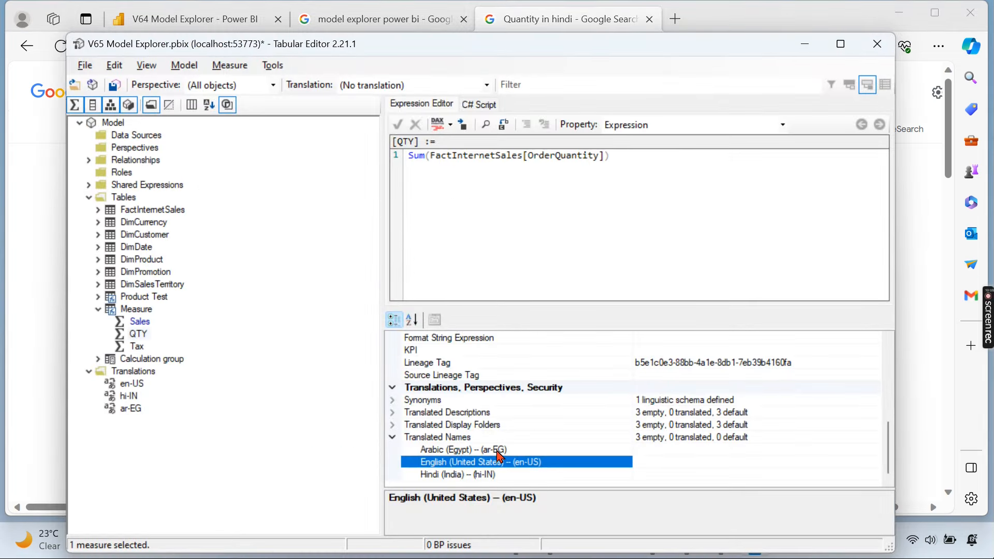
pyautogui.click(468, 472)
pyautogui.click(644, 474)
pyautogui.hotkey('ctrl', 'v')
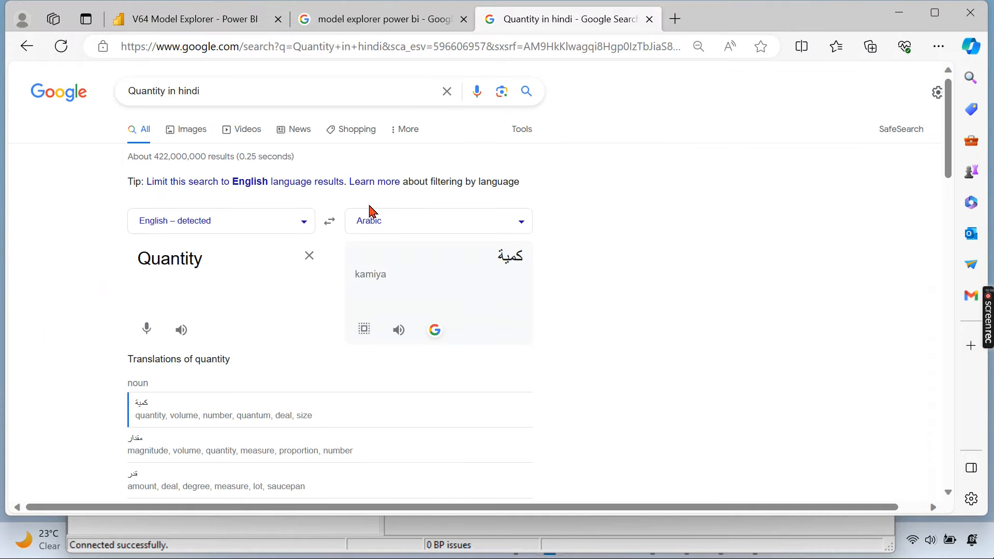
# Copy the Arabic word كمية from Google into QTY's Arabic (Egypt) translated name, and set its English (United States) name to Qty
pyautogui.moveTo(499, 253); pyautogui.dragTo(532, 262)
pyautogui.hotkey('ctrl', 'c')
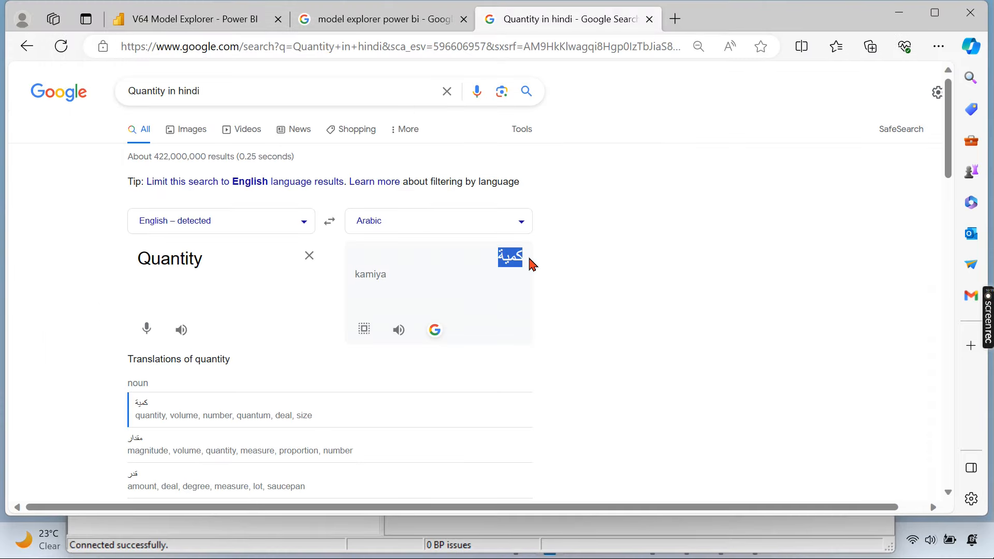
pyautogui.hotkey('alt', 'Tab')
pyautogui.click(644, 449)
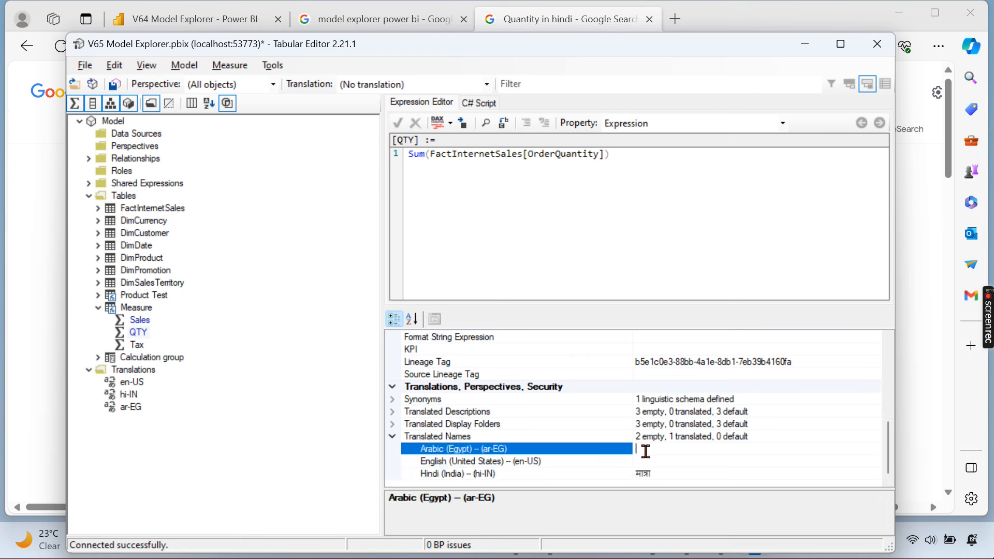
pyautogui.hotkey('ctrl', 'v')
pyautogui.click(673, 244)
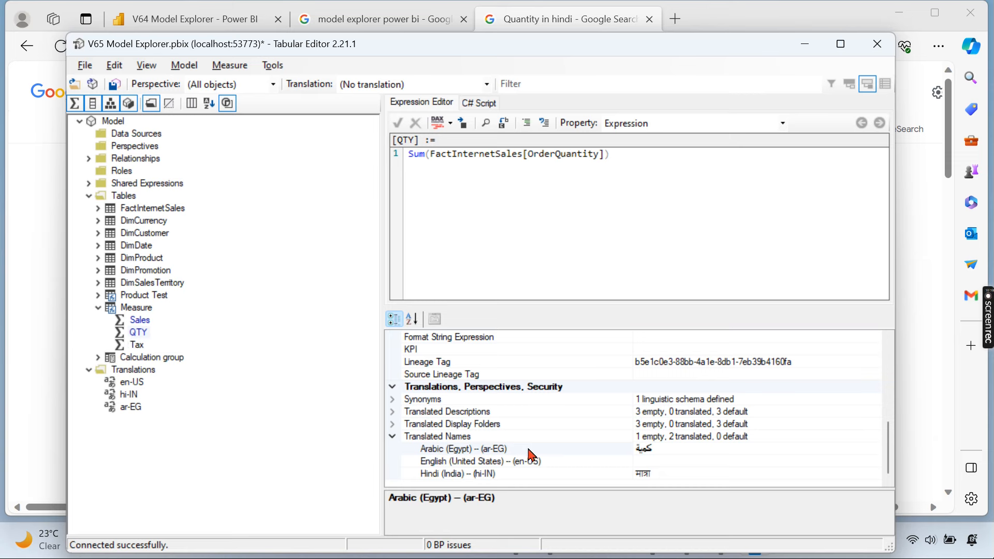
pyautogui.click(657, 460)
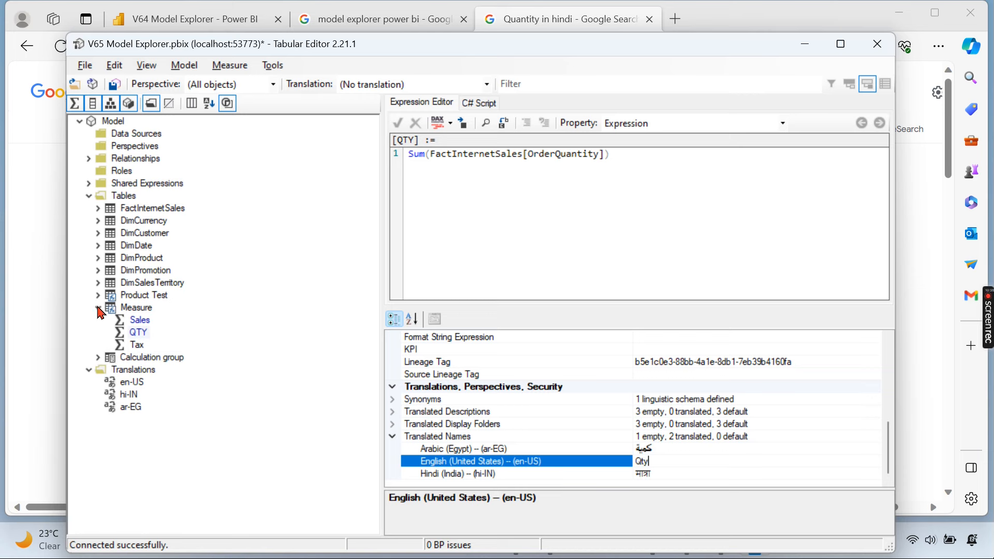
# Inspect the translated names of the Sales measure and of the StandardCost column in DimProduct
pyautogui.click(145, 321)
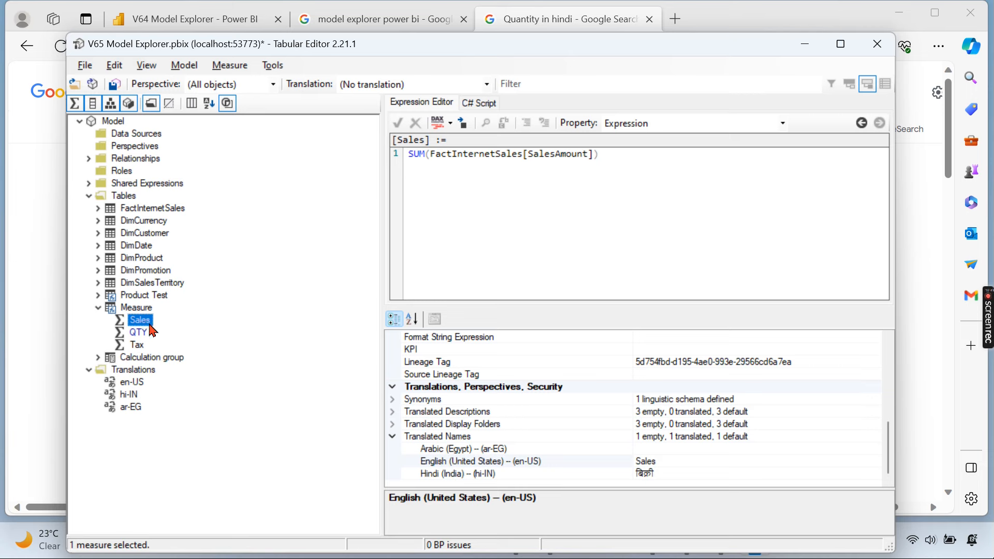
pyautogui.click(99, 257)
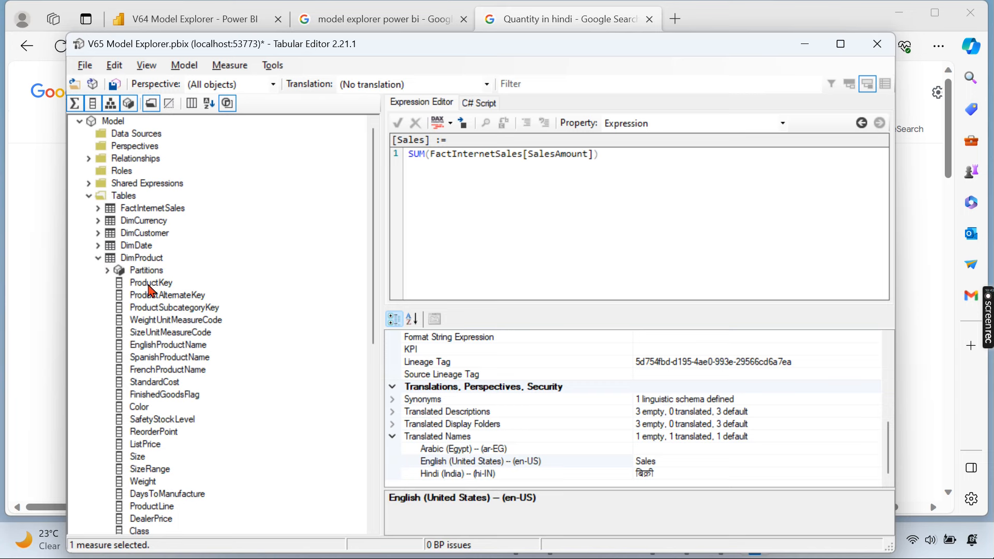
pyautogui.click(155, 383)
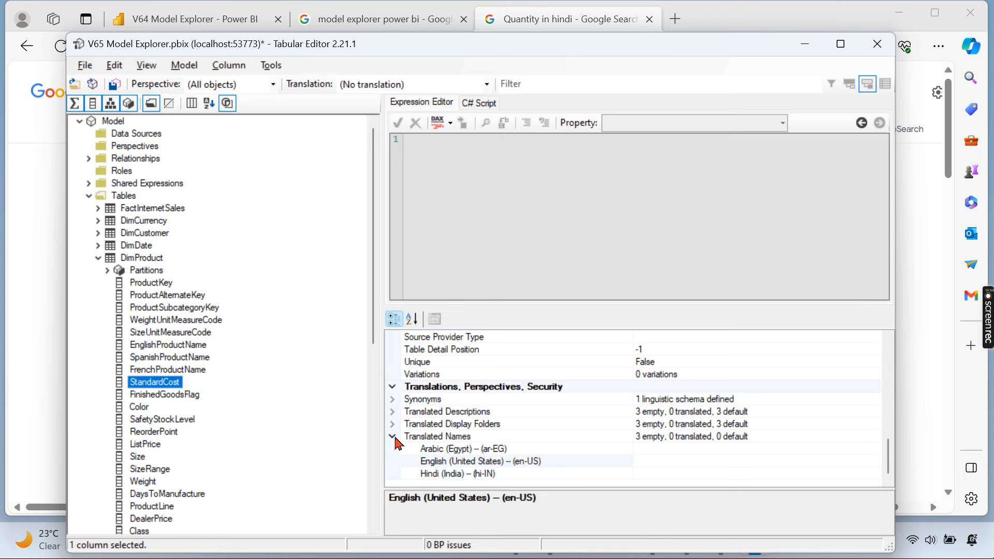
pyautogui.click(99, 259)
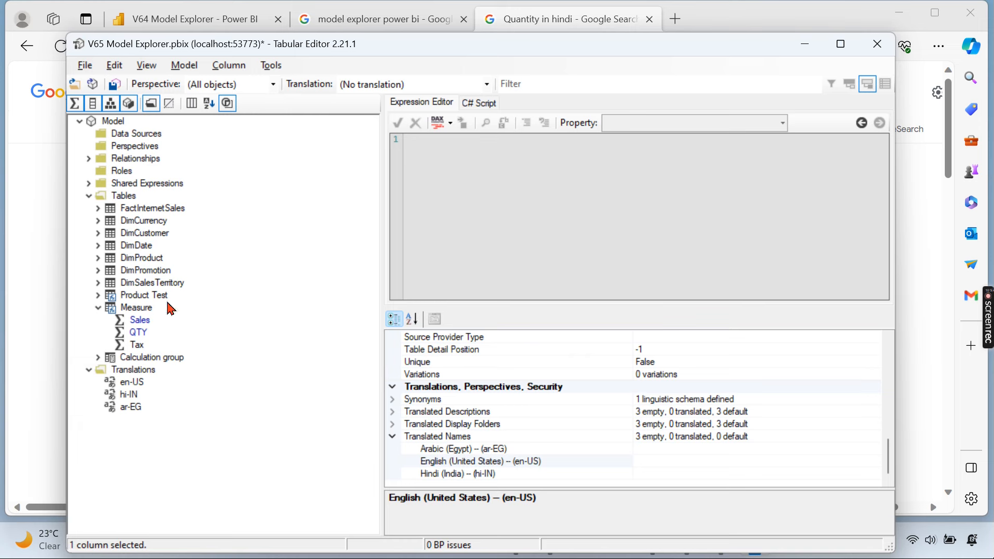
# Collapse the Tables node, select Translations and save the changes back to the connected model
pyautogui.click(89, 196)
pyautogui.click(129, 211)
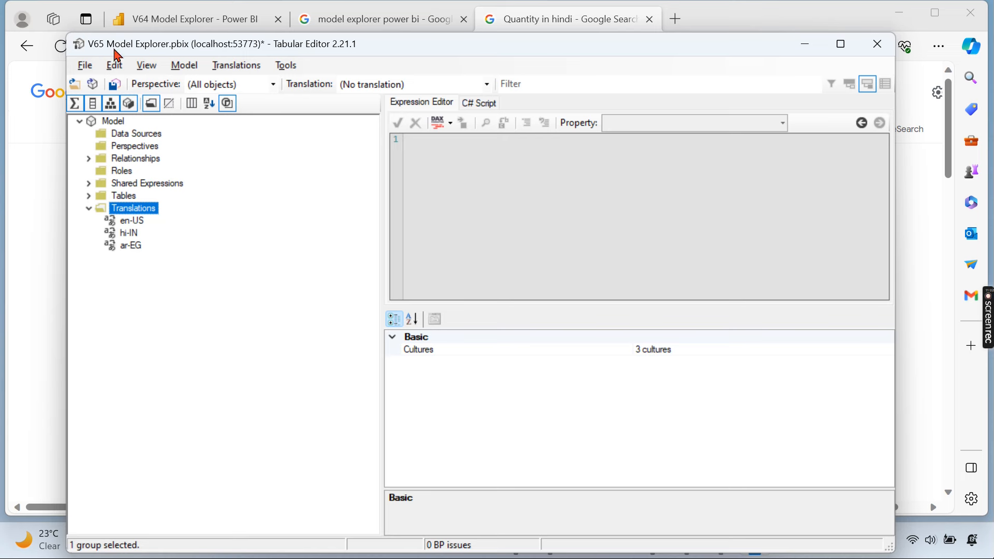
pyautogui.click(86, 66)
pyautogui.click(116, 121)
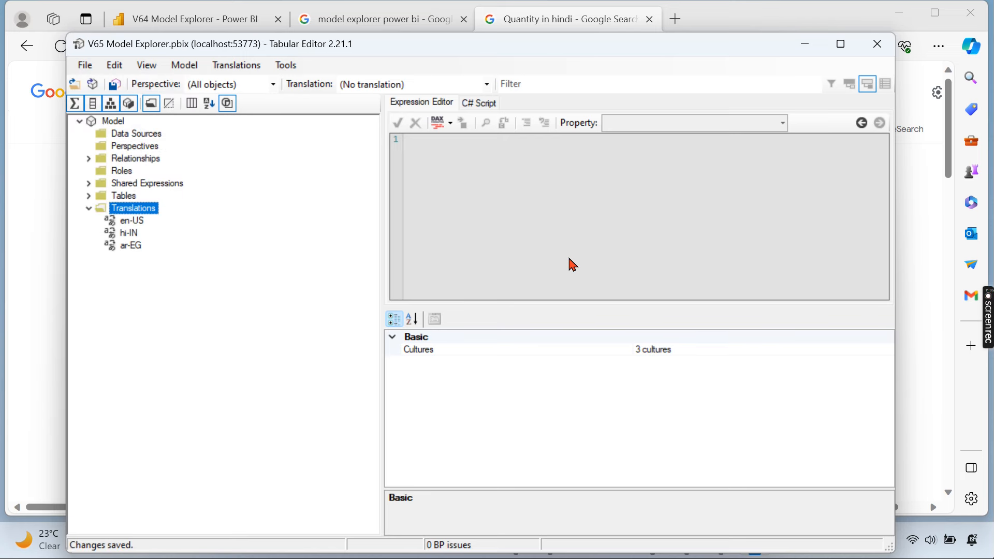
# Minimize Tabular Editor, switch to Power BI Desktop and review the Cultures and Measures nodes in the Model explorer
pyautogui.click(813, 49)
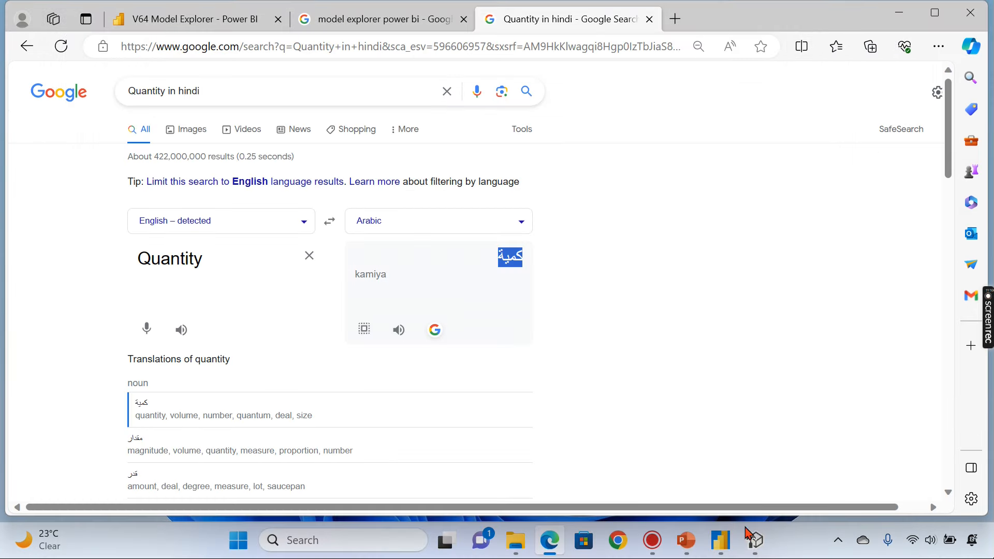
pyautogui.click(720, 539)
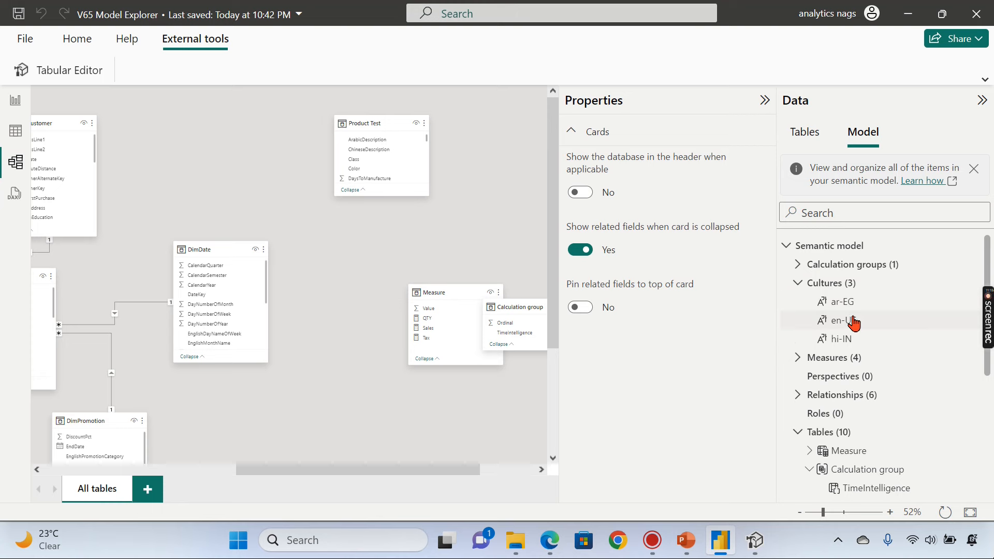
pyautogui.click(797, 285)
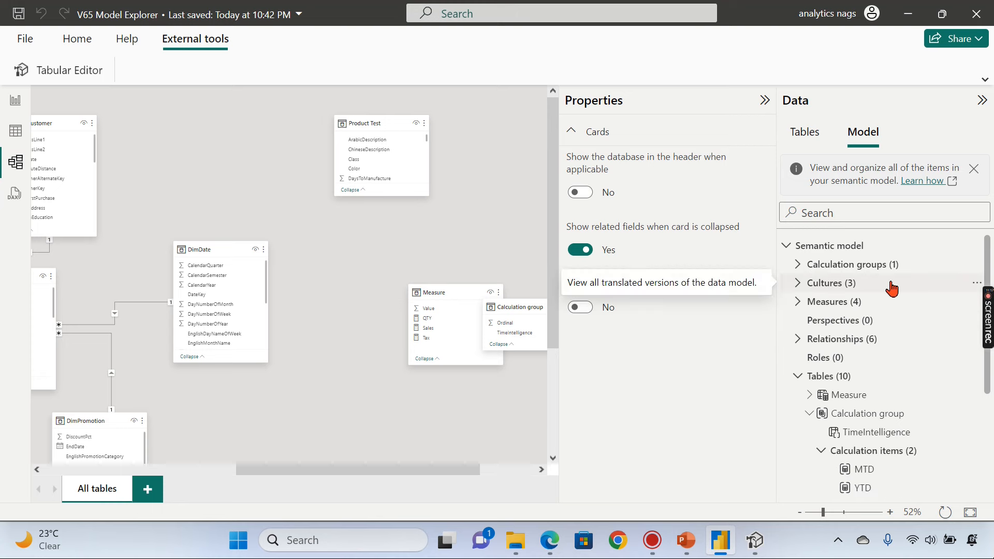
pyautogui.click(797, 301)
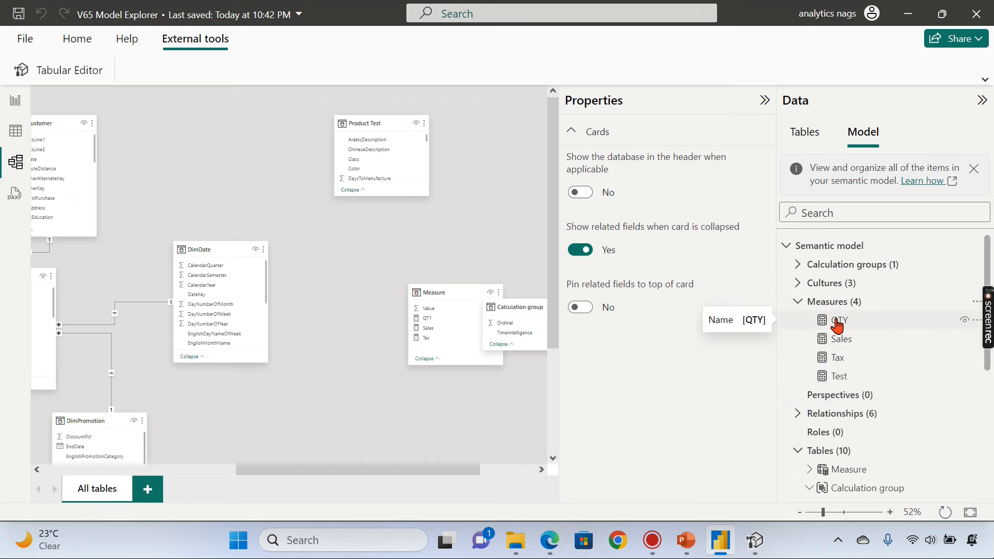
pyautogui.click(796, 302)
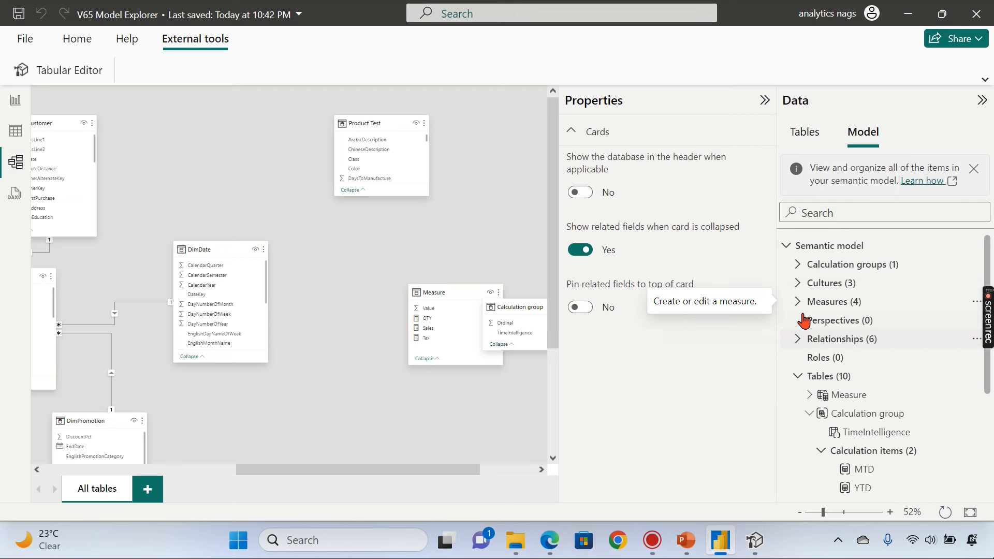
# Select the semantic model node and review its properties, including the cultures and the Discourage implicit measures setting
pyautogui.click(828, 247)
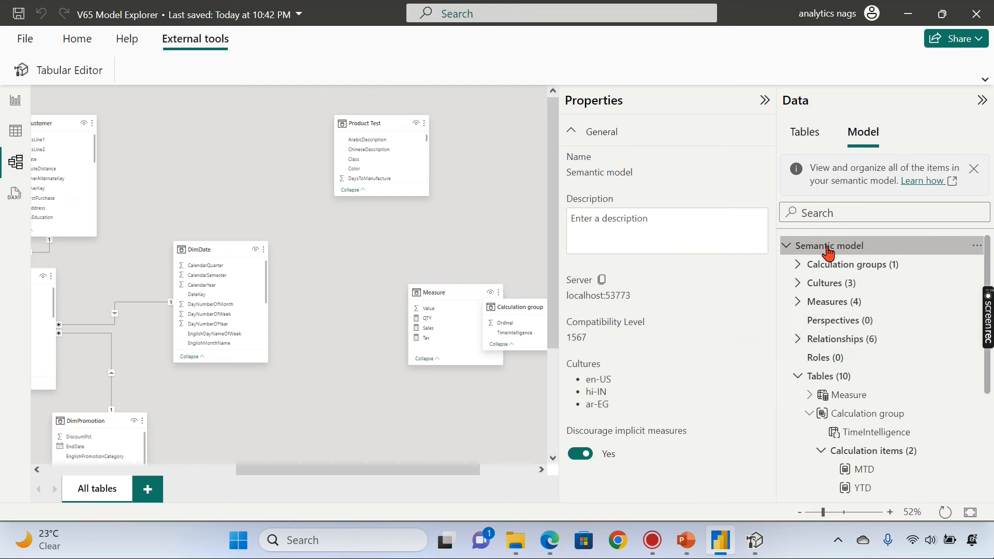
pyautogui.click(787, 245)
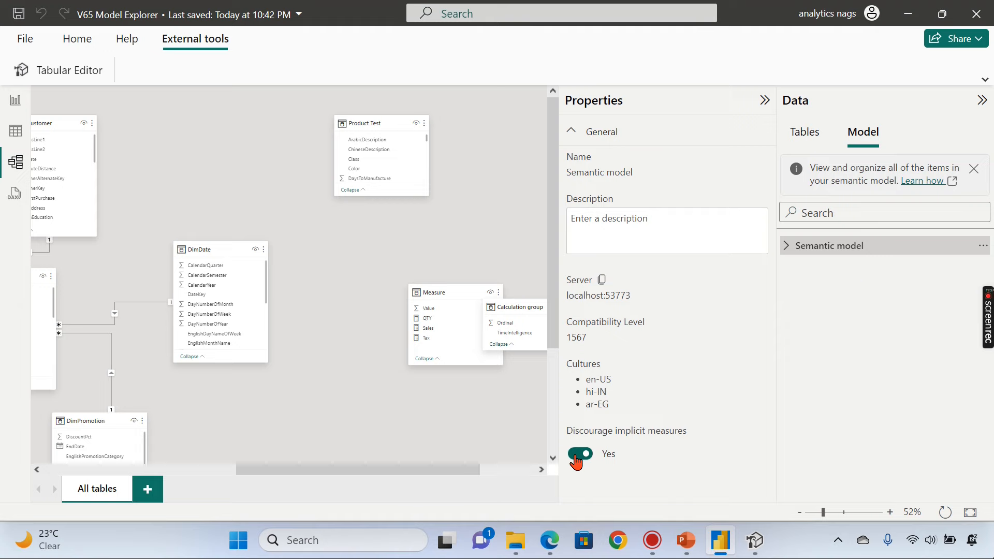
pyautogui.click(787, 246)
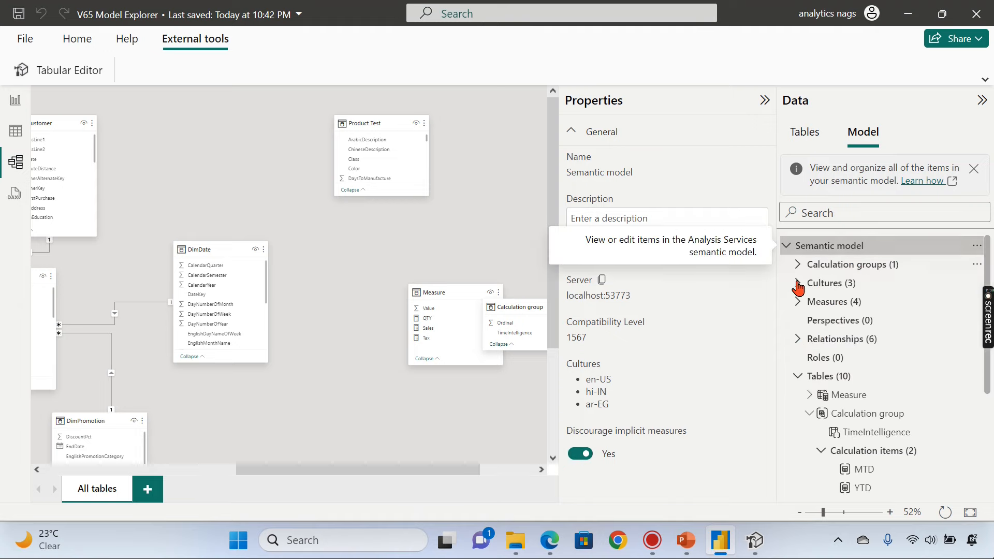
# Open the report view, collapse DimDate and look through the sales table's fields such as OrderQuantity and SalesAmount
pyautogui.click(16, 101)
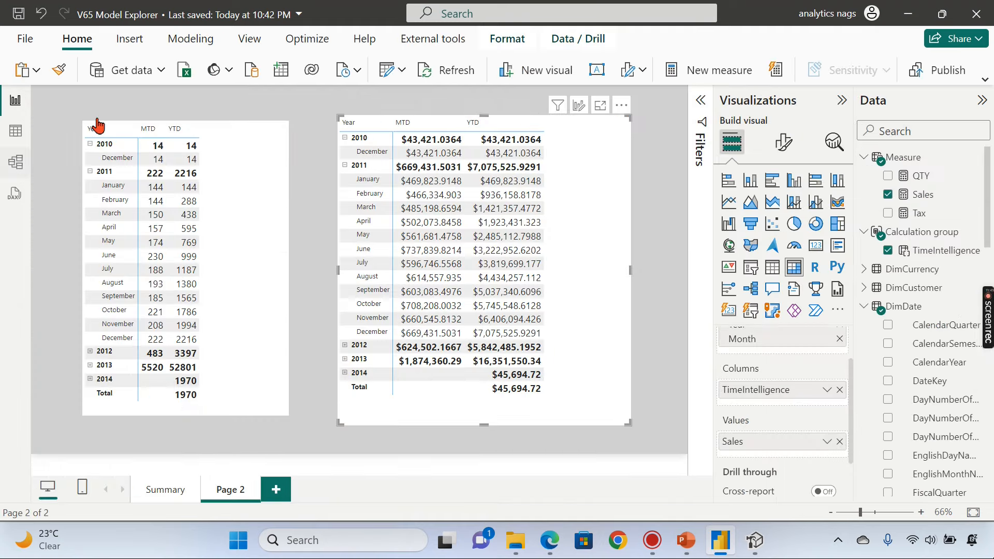
pyautogui.click(870, 309)
pyautogui.scroll(-6, 948, 258)
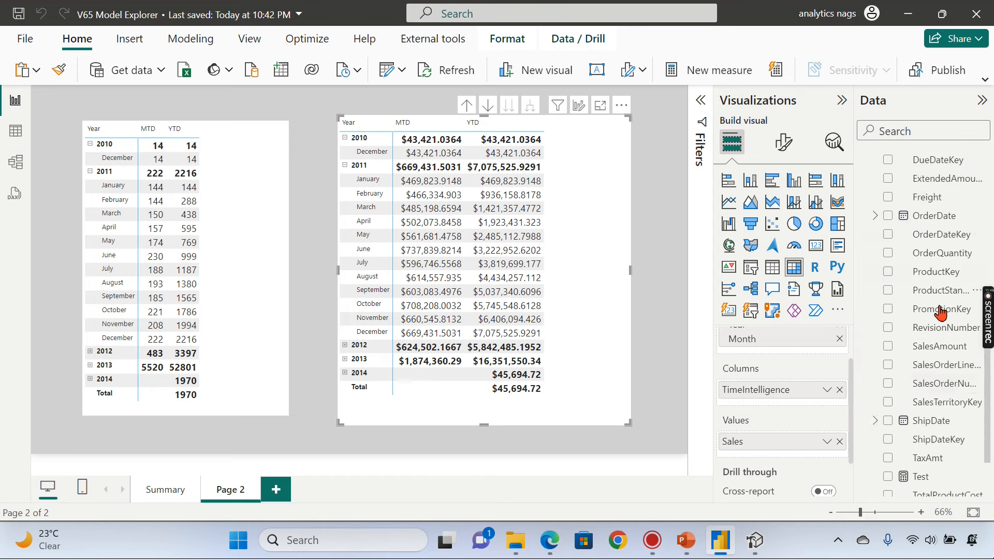
pyautogui.scroll(-2, 940, 312)
# Return to the model view and try to turn off Discourage implicit measures for the semantic model
pyautogui.click(15, 162)
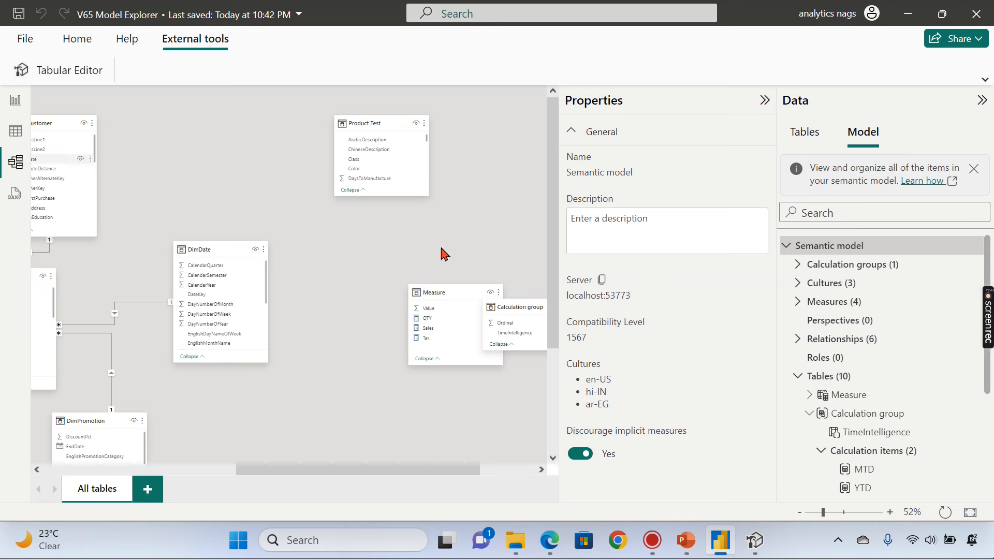
pyautogui.click(581, 455)
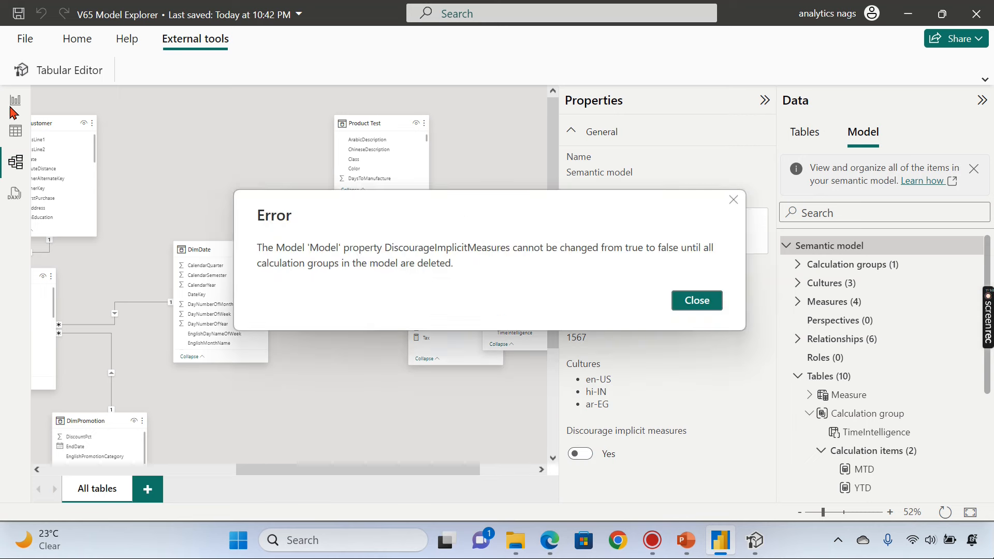
# Look over the FactInternetSales fields in the report view and return to the model view
pyautogui.click(705, 308)
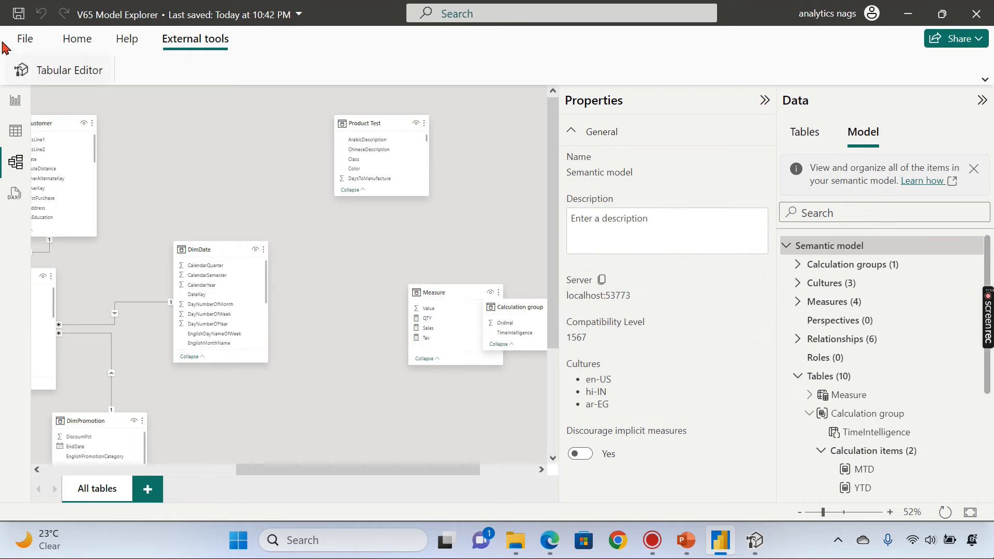
pyautogui.click(16, 101)
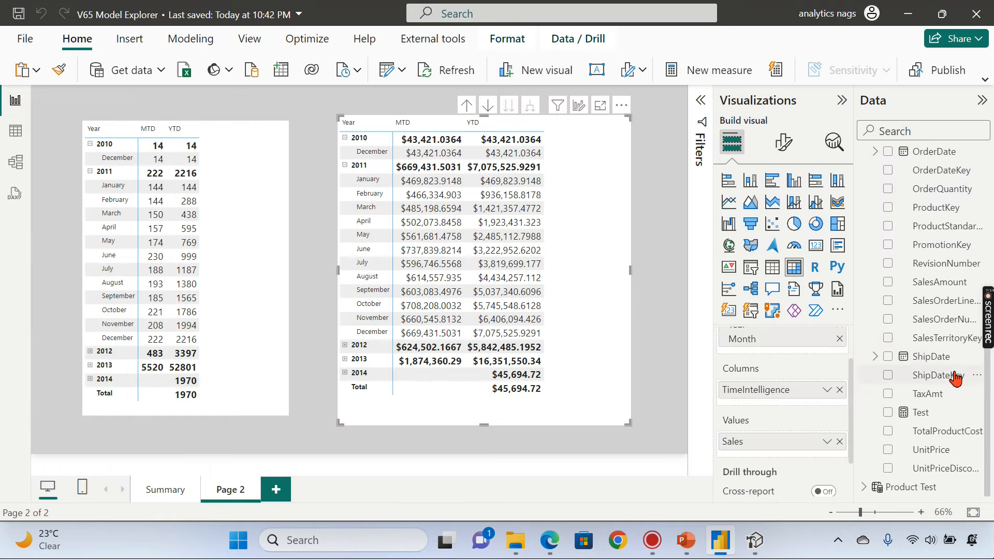
pyautogui.scroll(5, 955, 362)
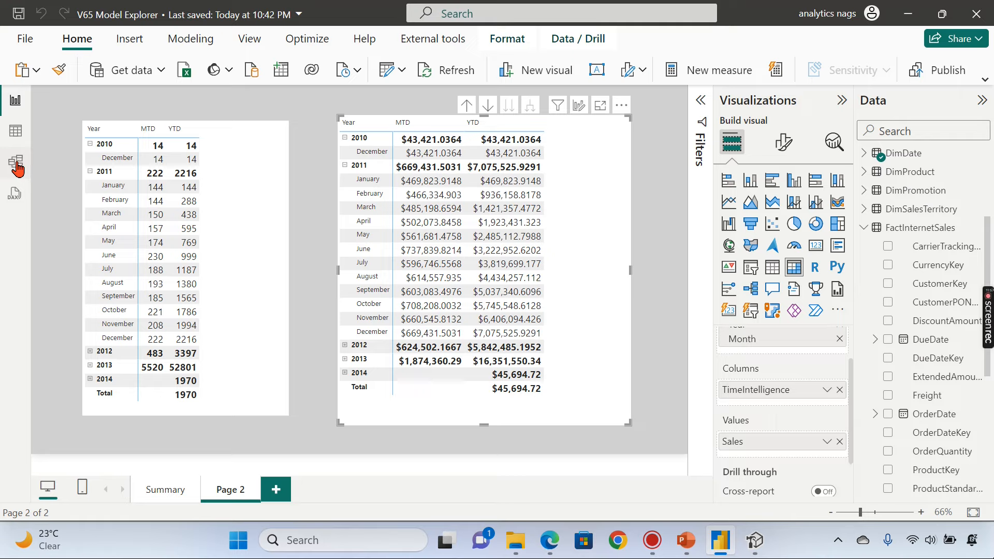
pyautogui.click(16, 163)
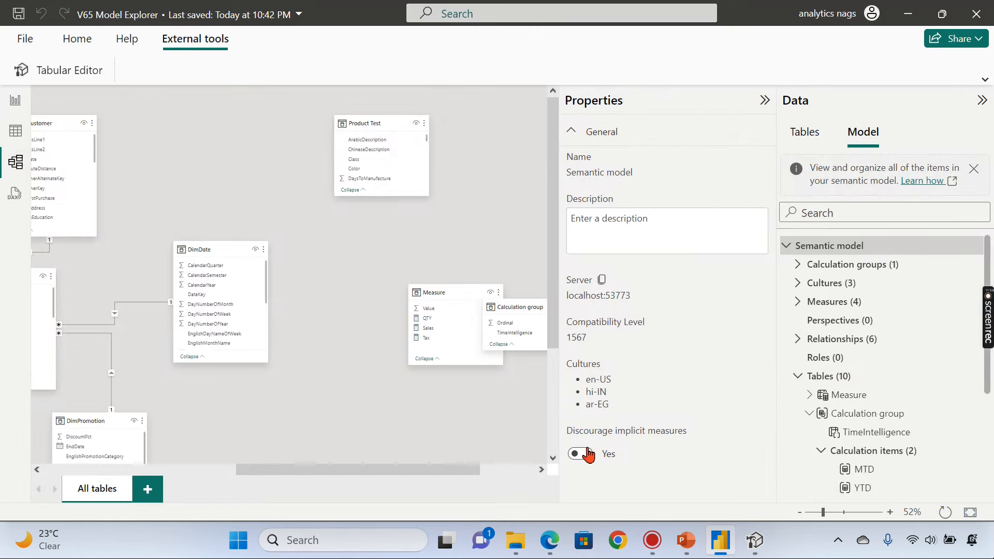
# Expand the Calculation groups node and try again to turn off Discourage implicit measures for the semantic model
pyautogui.click(800, 266)
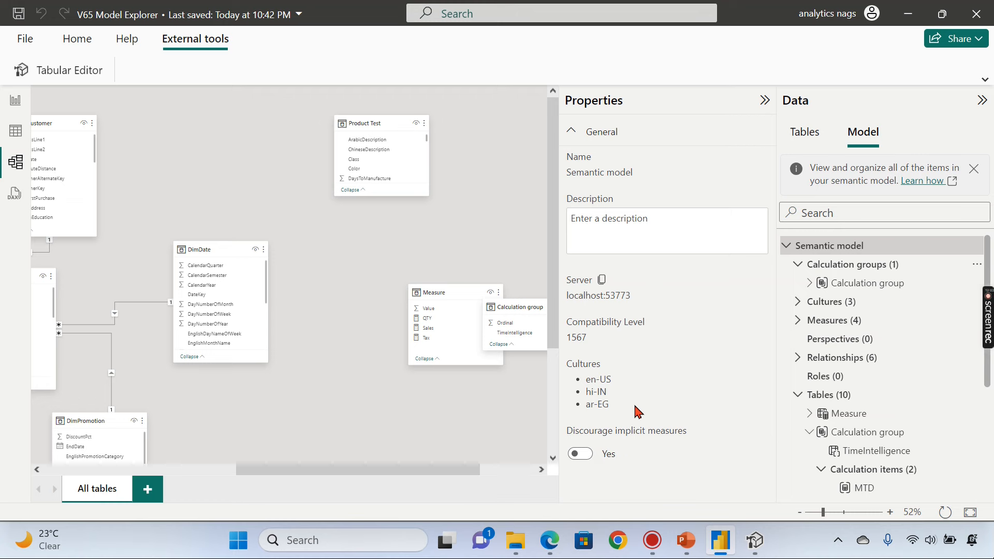
pyautogui.click(583, 458)
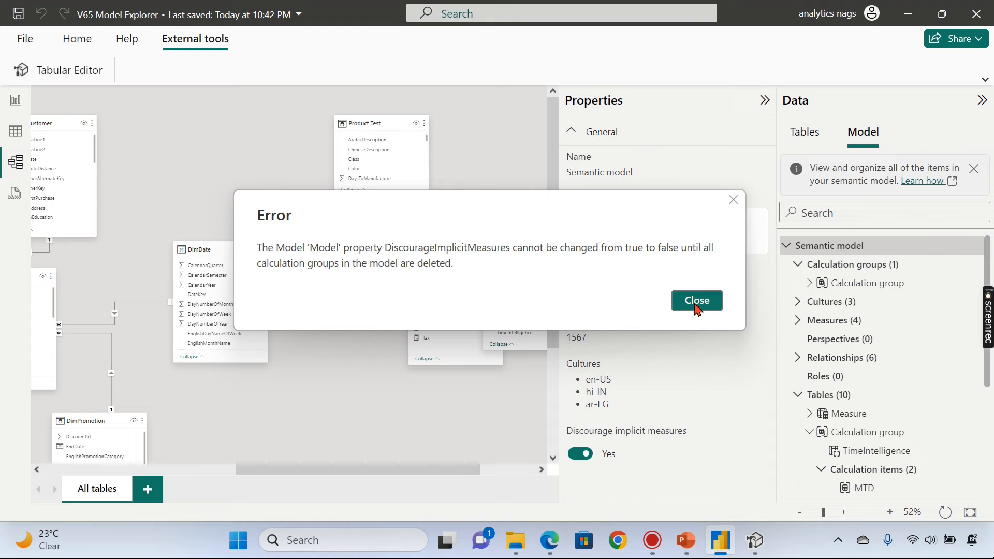
pyautogui.click(700, 299)
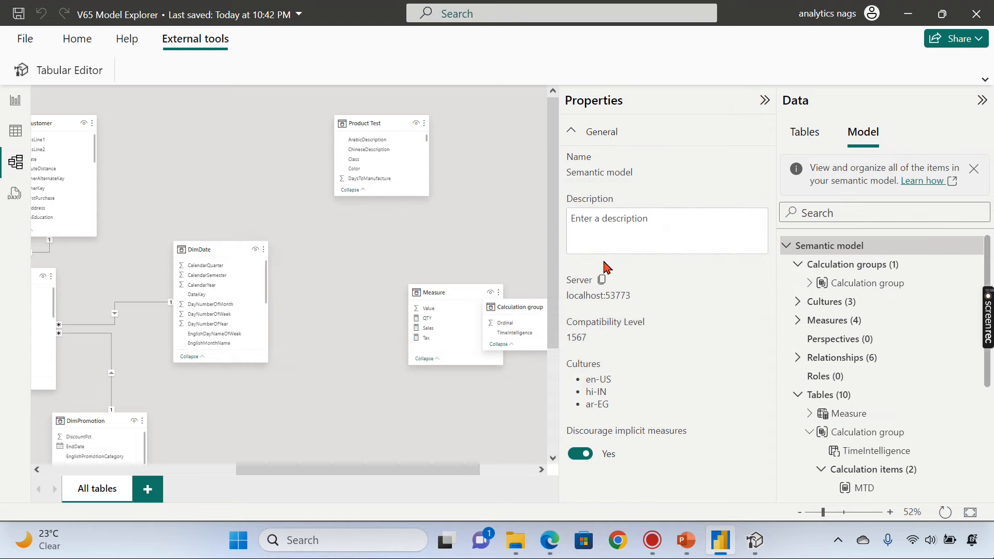
# Compare the FactInternetSales fields such as SalesAmount and TaxAmt in the report view with the model view's Discourage implicit measures setting
pyautogui.click(16, 100)
pyautogui.scroll(-2, 923, 340)
pyautogui.scroll(4, 936, 312)
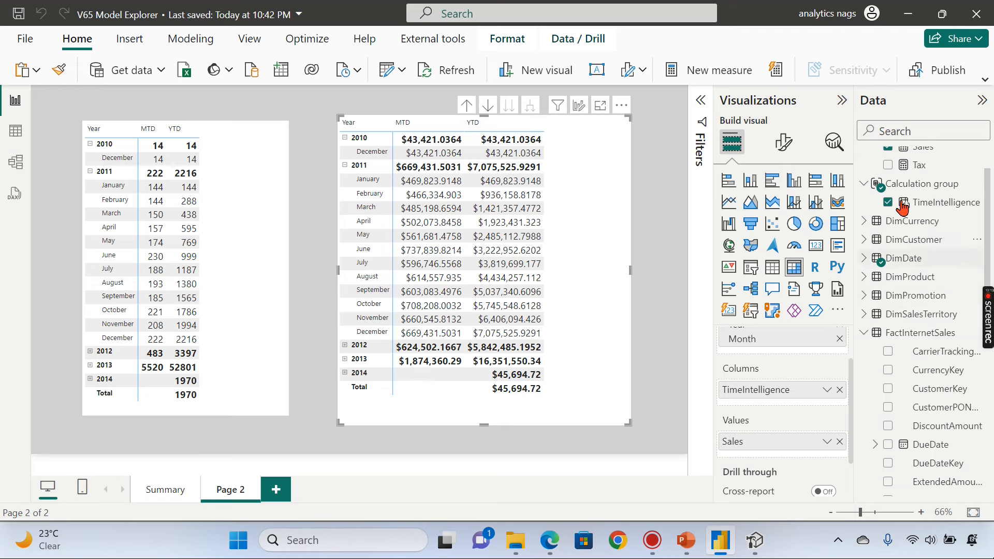
pyautogui.scroll(-1, 883, 386)
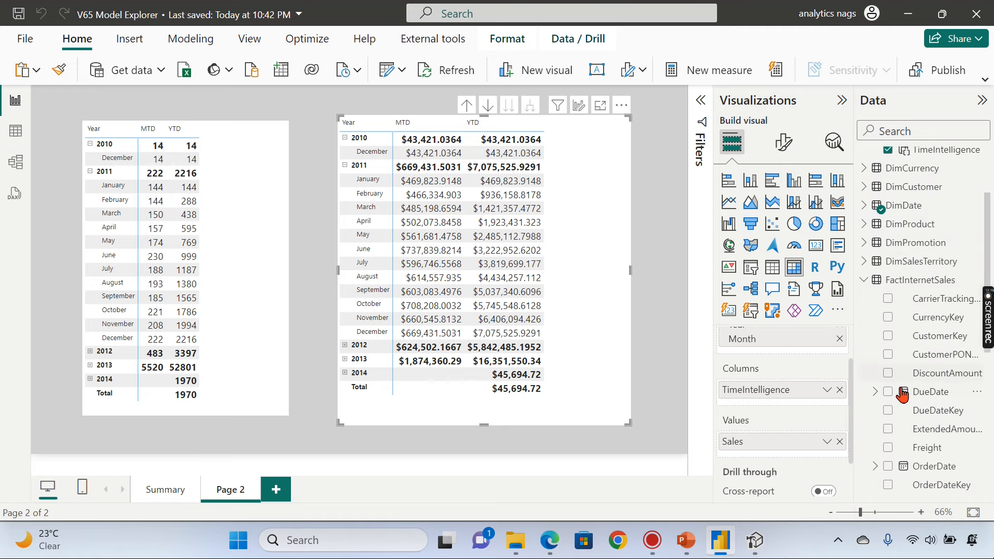
pyautogui.scroll(-2, 934, 386)
pyautogui.scroll(-4, 935, 386)
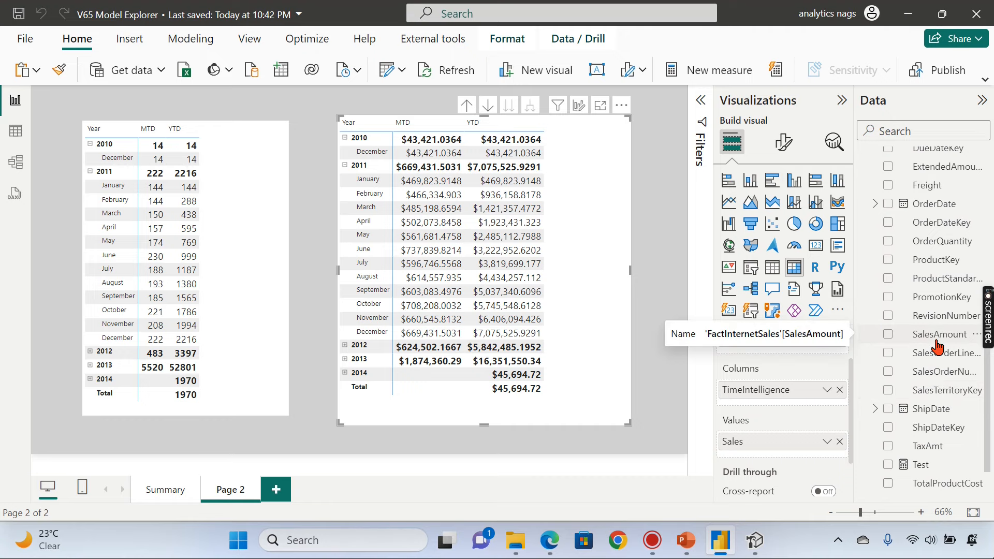
pyautogui.click(17, 164)
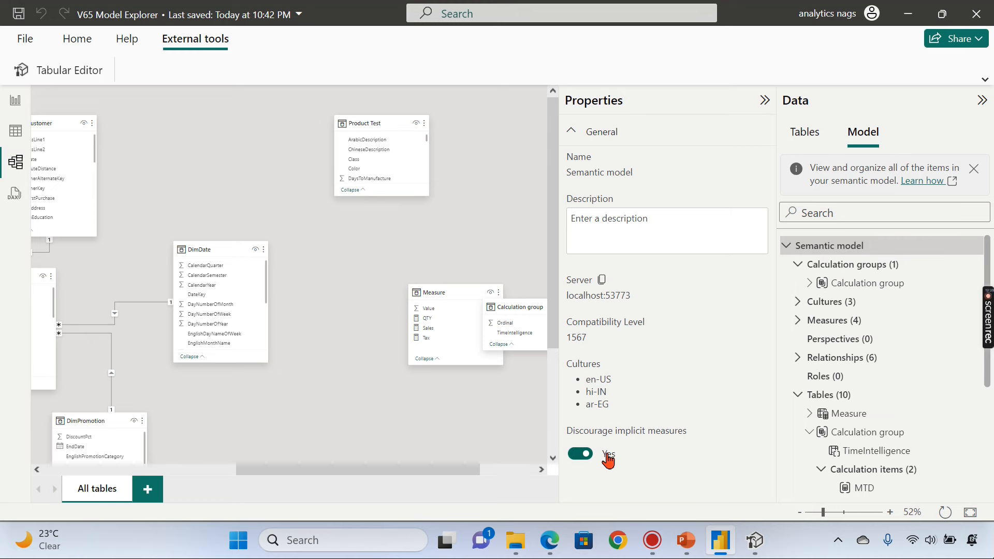
pyautogui.click(17, 104)
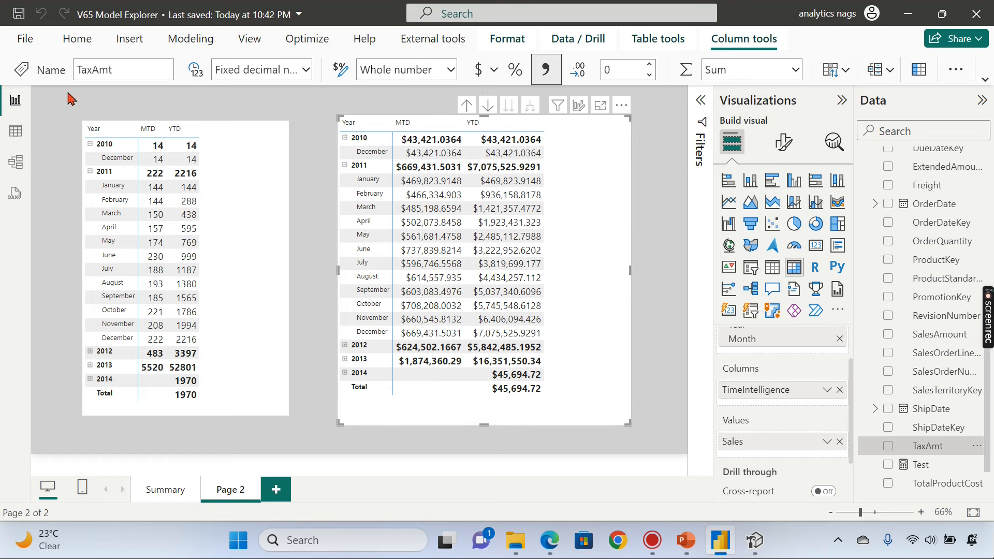
pyautogui.click(16, 163)
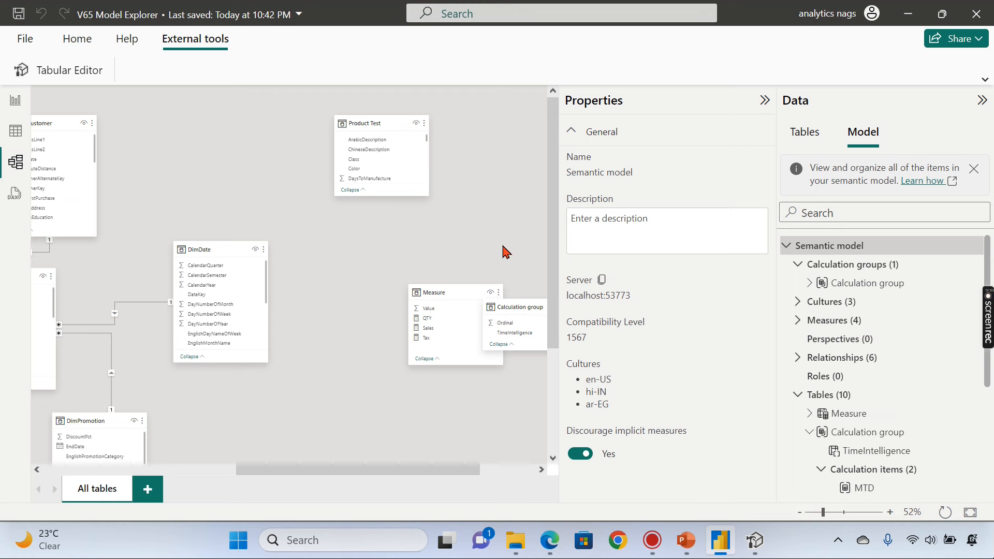
# Collapse the Tables and Calculation groups nodes, review the measures in the model and select the Perspectives node
pyautogui.click(797, 394)
pyautogui.click(796, 266)
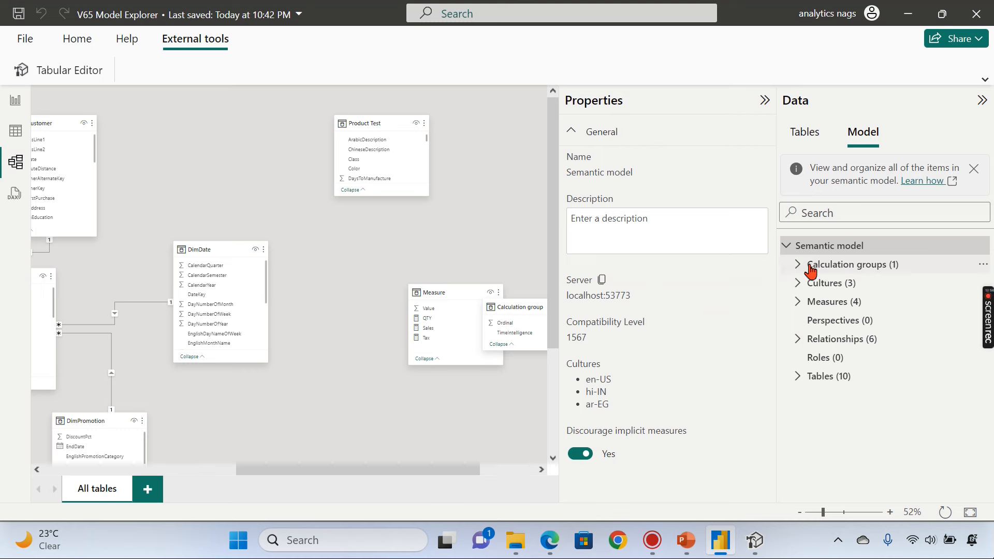
pyautogui.click(799, 304)
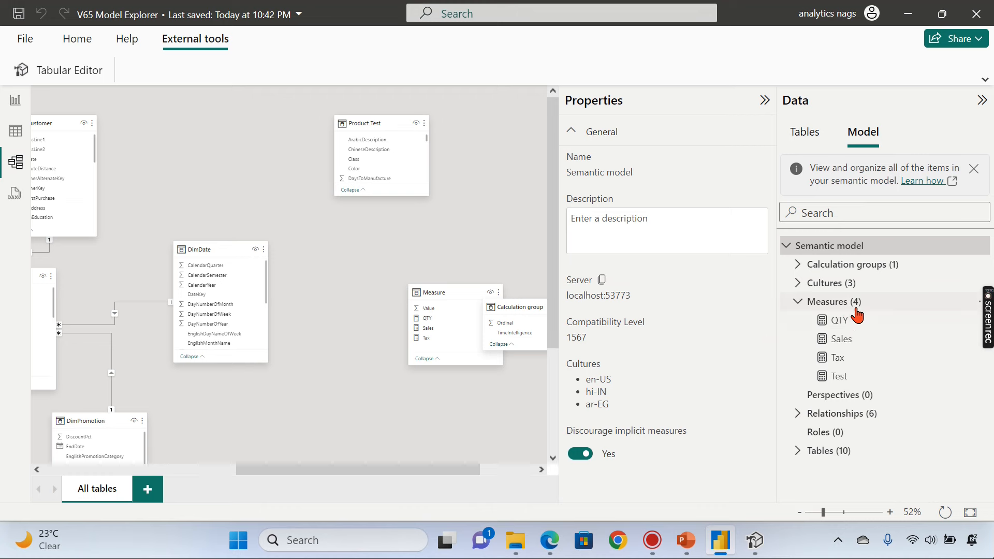
pyautogui.click(798, 301)
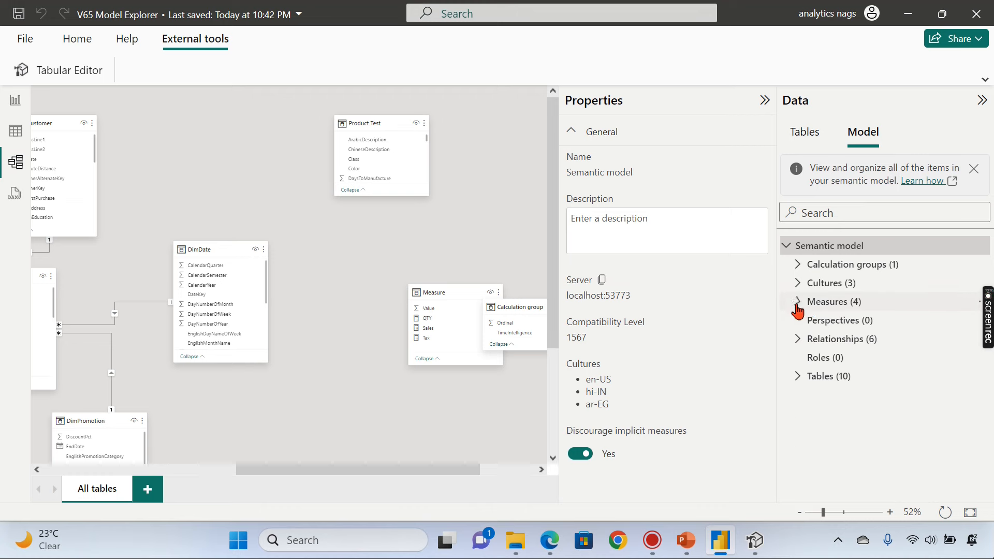
pyautogui.click(844, 321)
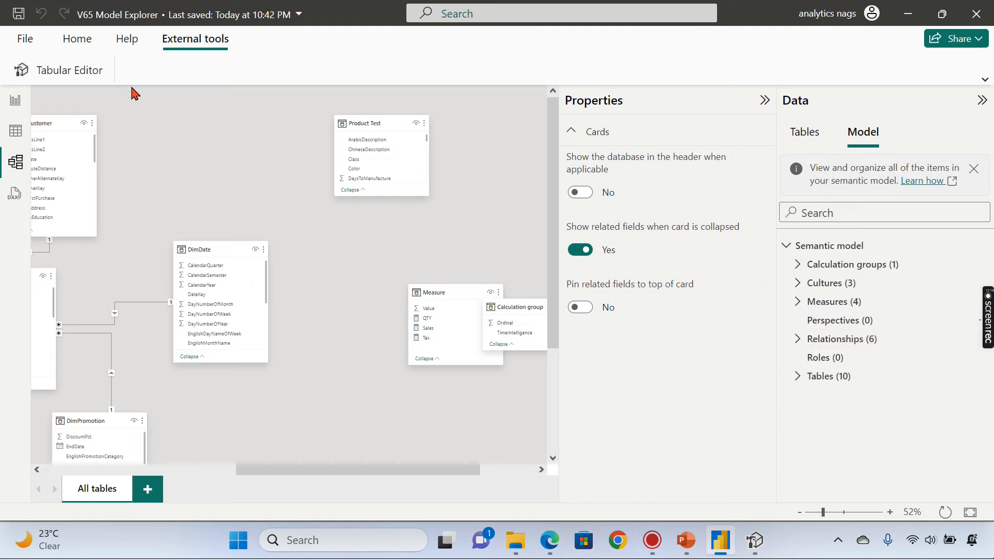
# Collapse the FactInternetSales and Measure tables in the report view's field list, and go back to the model view
pyautogui.click(16, 100)
pyautogui.scroll(1, 907, 199)
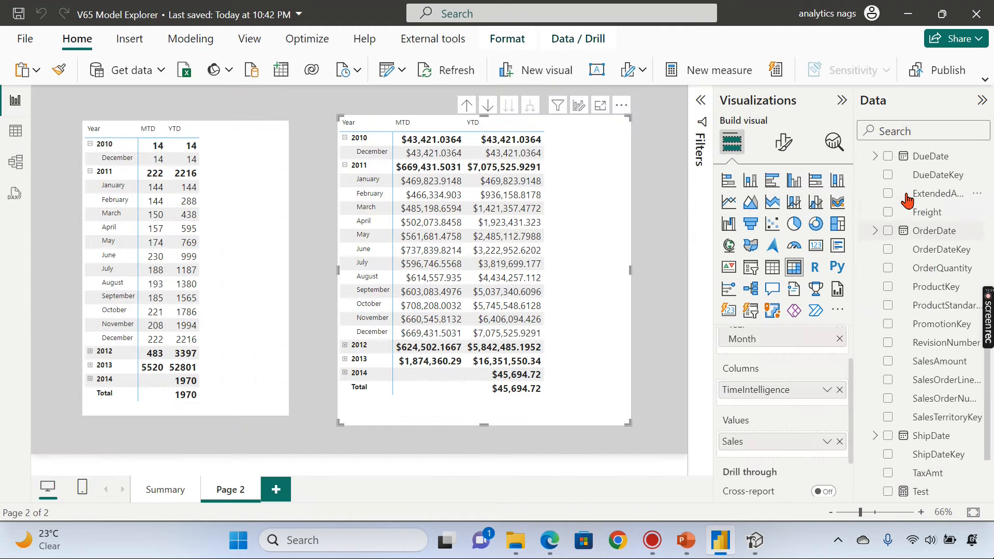
pyautogui.scroll(10, 907, 199)
pyautogui.click(863, 380)
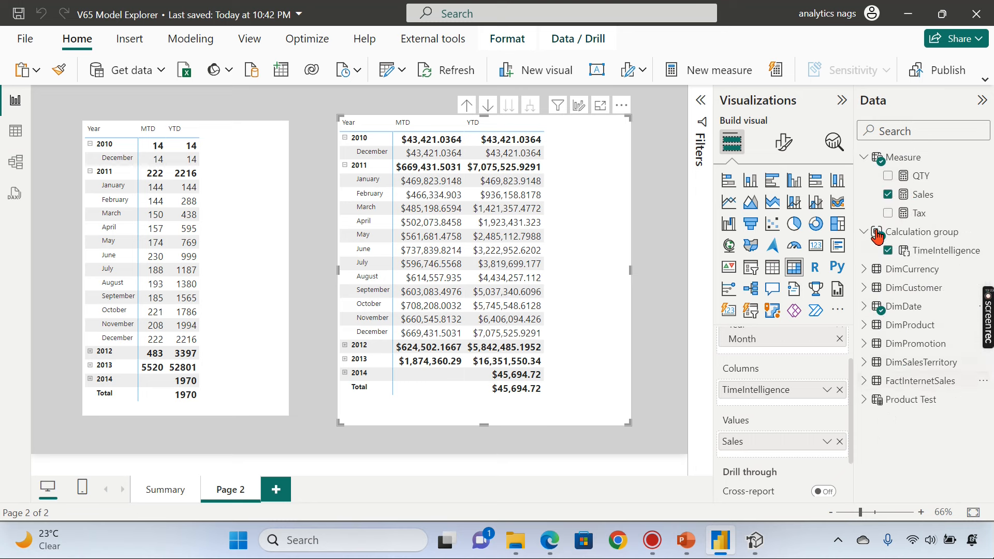
pyautogui.click(865, 157)
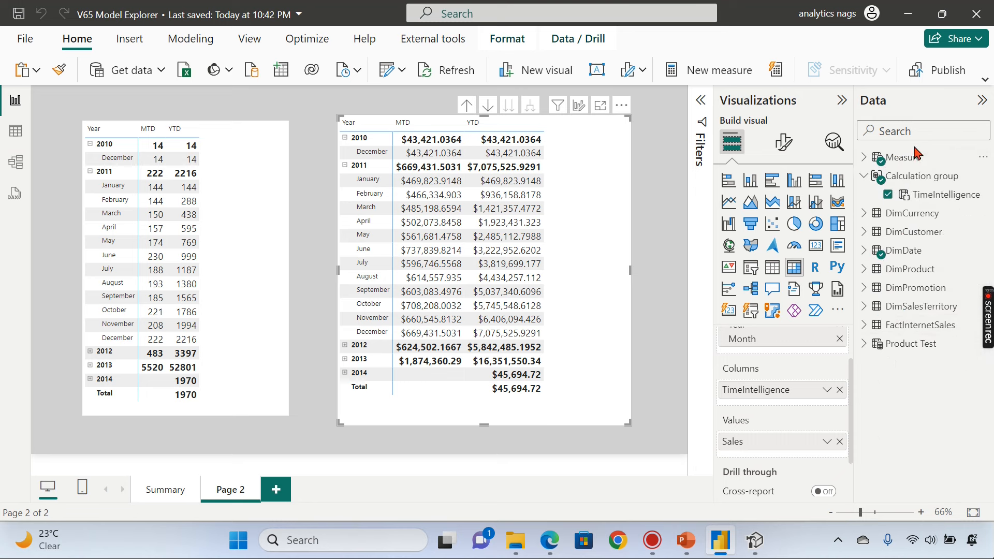
pyautogui.click(16, 162)
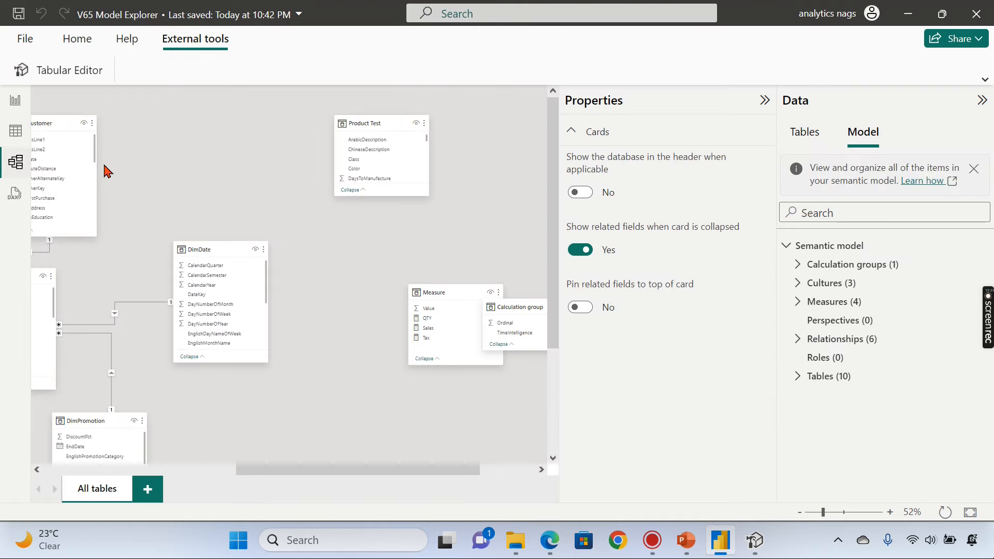
# Open Tabular Editor for this model and create a new perspective named Product
pyautogui.click(845, 328)
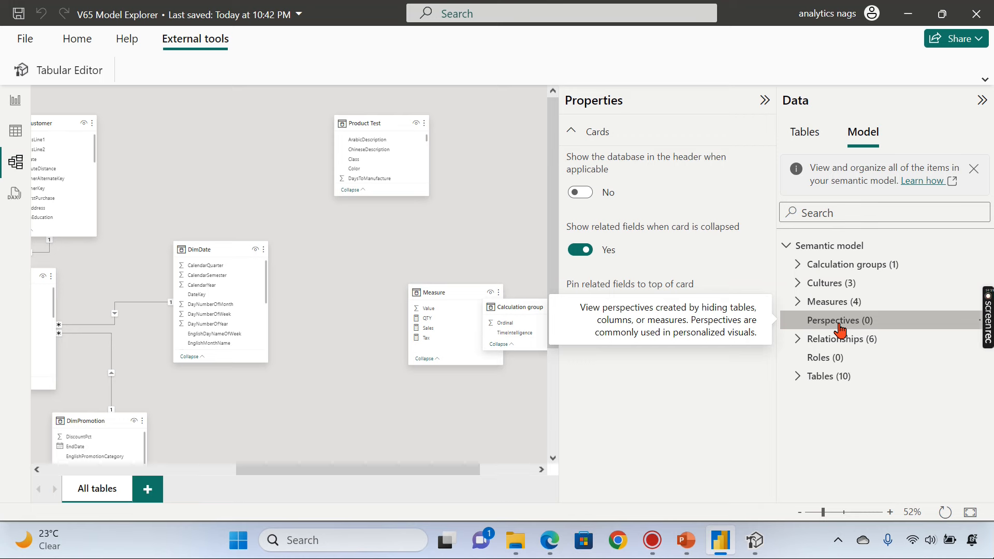
pyautogui.click(89, 78)
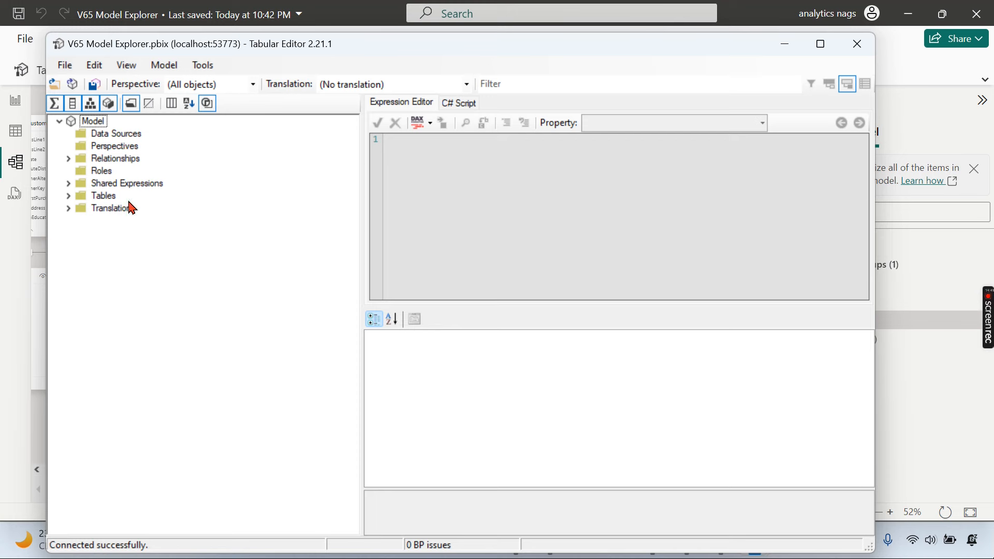
pyautogui.rightClick(96, 124)
pyautogui.moveTo(131, 142)
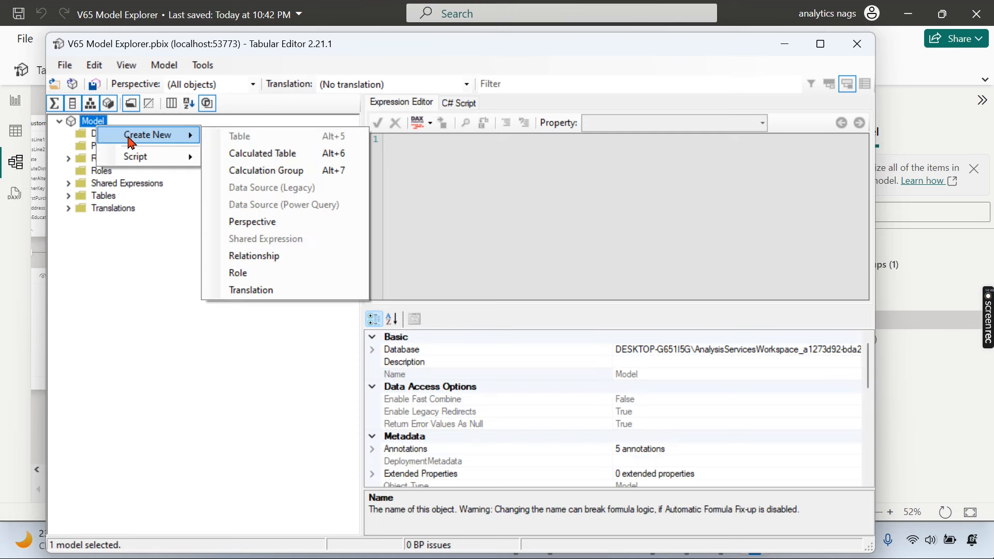
pyautogui.click(253, 223)
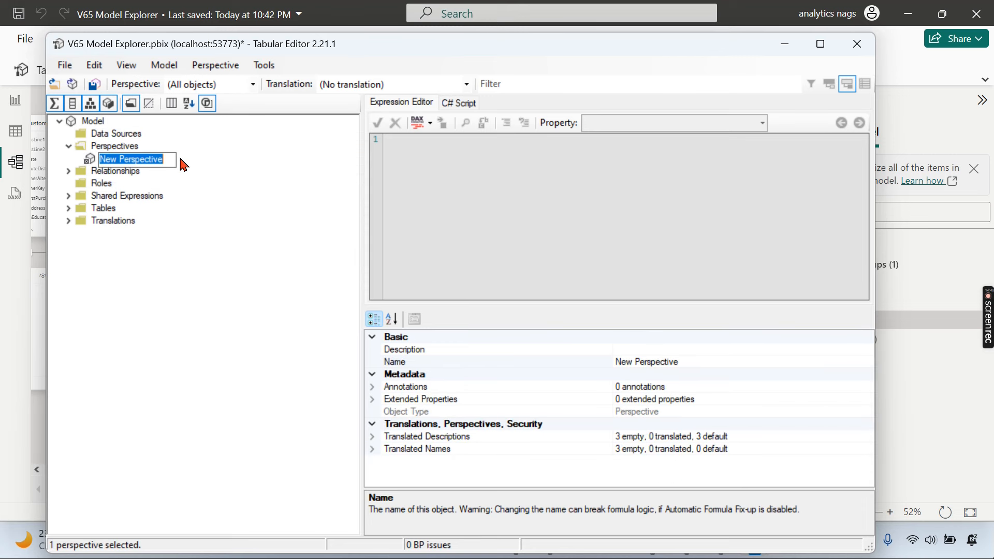
pyautogui.write('Product')
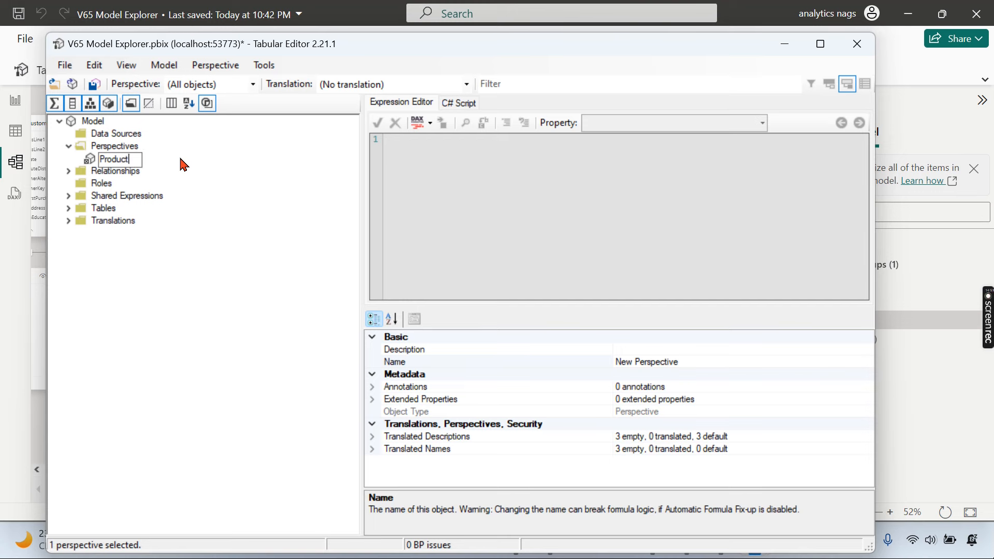
# Create a second perspective named Customer
pyautogui.click(103, 150)
pyautogui.rightClick(105, 153)
pyautogui.click(142, 156)
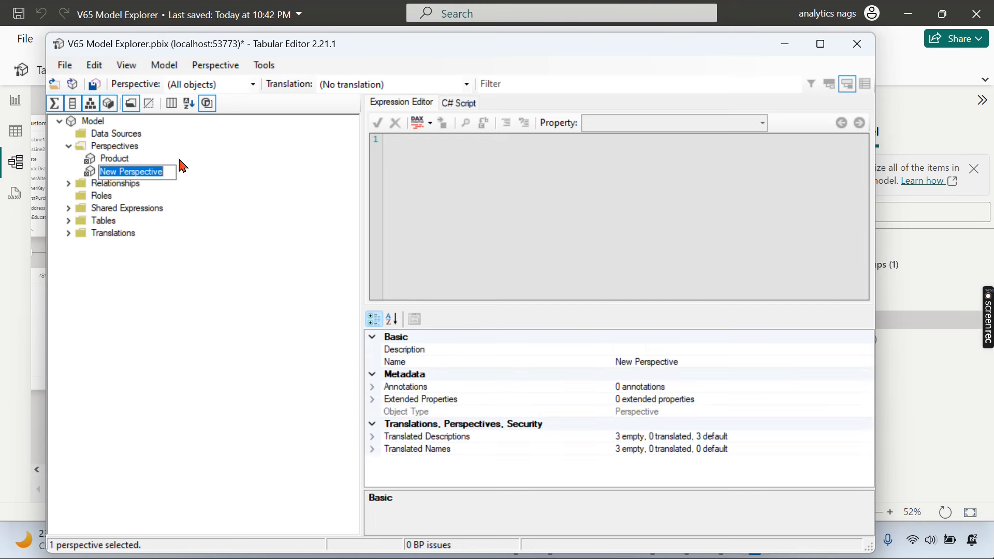
pyautogui.write('Cu')
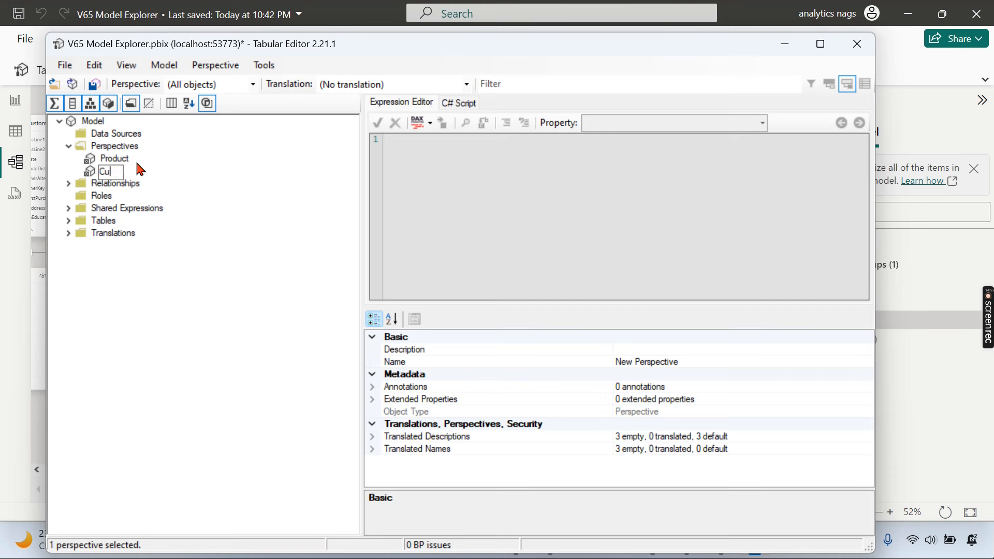
pyautogui.write('stomer')
pyautogui.press('Return')
# Show the DimProduct columns from Color through Size in the Product perspective, and collapse the DimProduct table
pyautogui.click(124, 162)
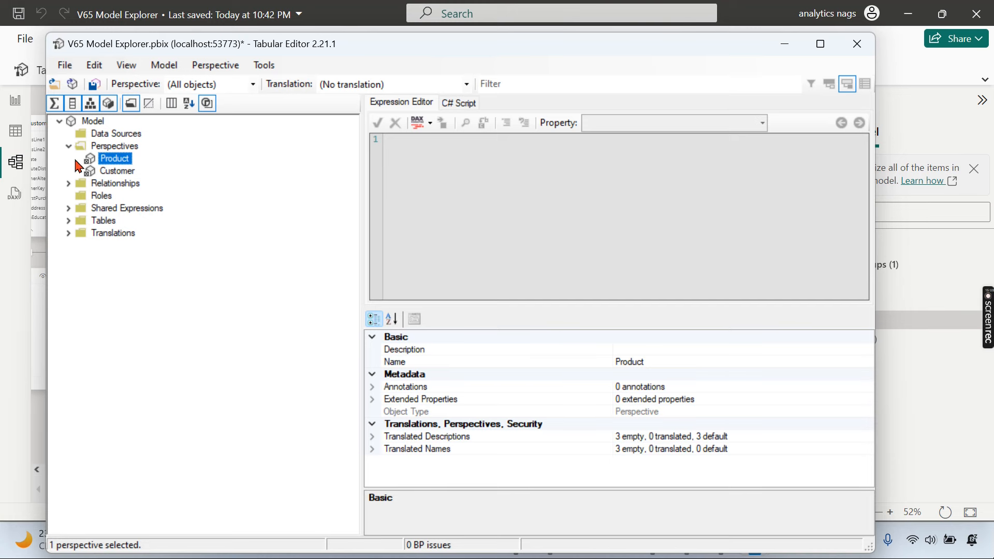
pyautogui.click(69, 221)
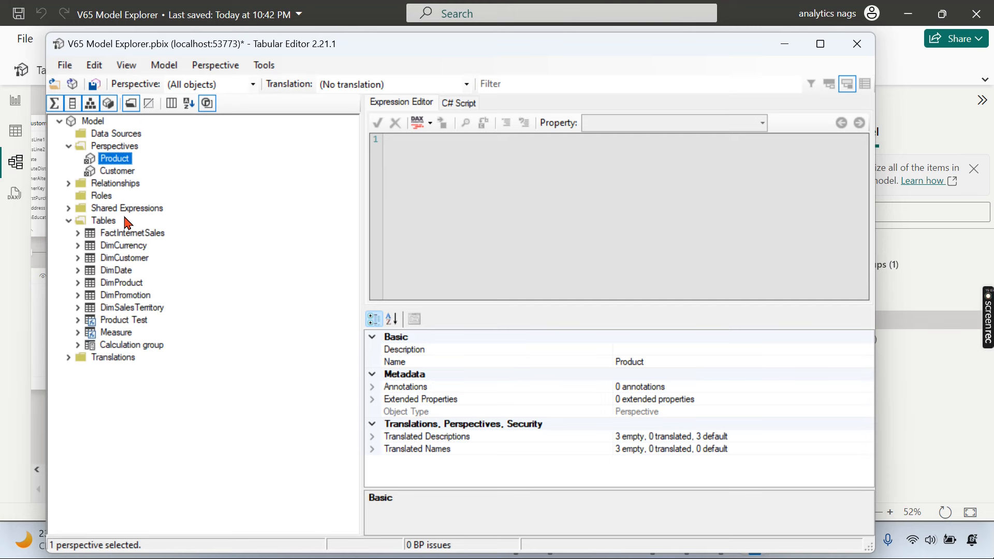
pyautogui.click(78, 283)
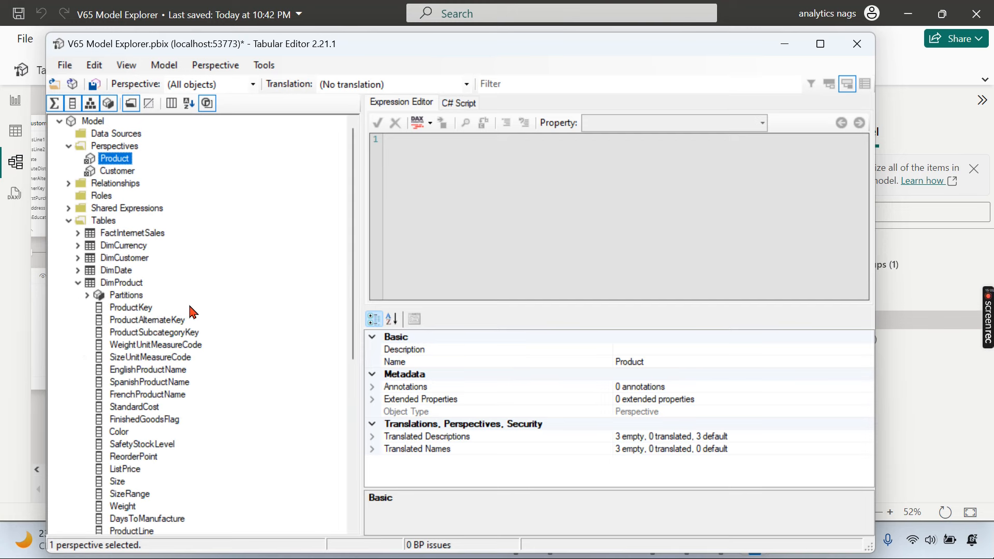
pyautogui.click(110, 282)
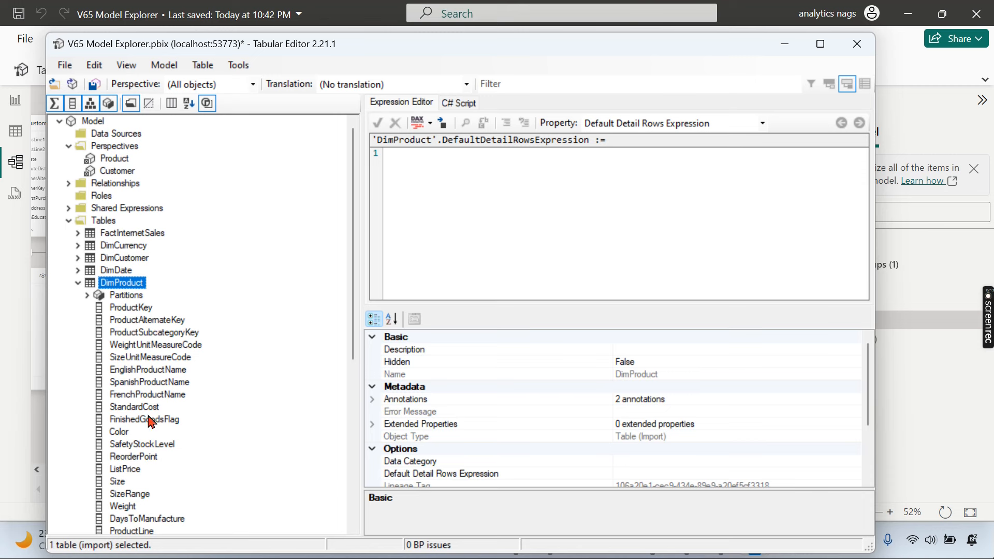
pyautogui.click(123, 432)
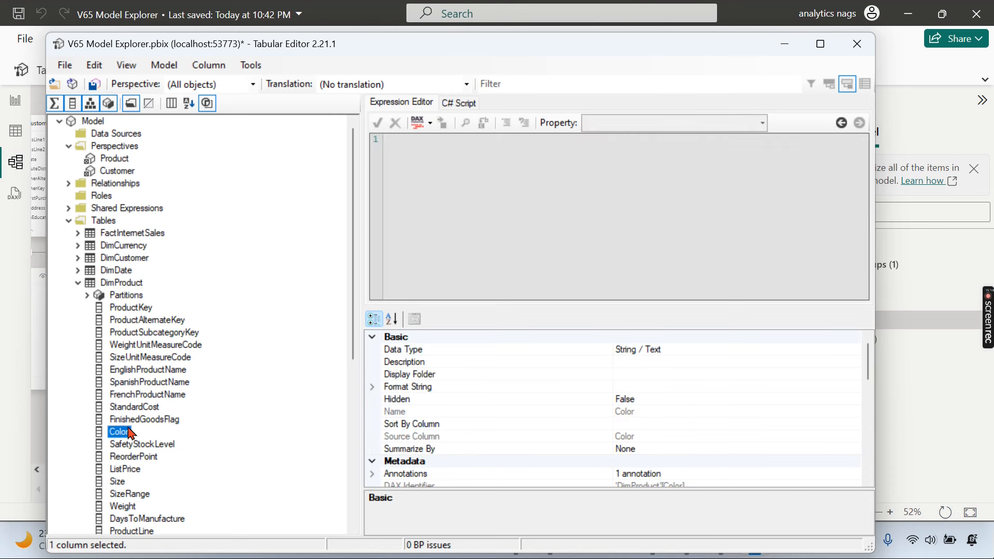
pyautogui.keyDown('shift'); pyautogui.click(128, 469); pyautogui.keyUp('shift')
pyautogui.keyDown('shift'); pyautogui.click(118, 481); pyautogui.keyUp('shift')
pyautogui.rightClick(118, 484)
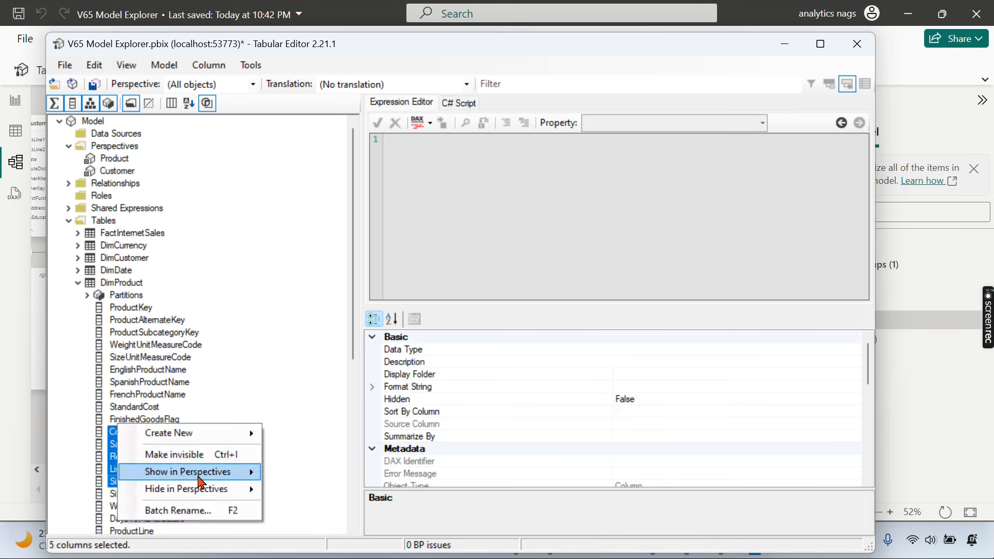
pyautogui.moveTo(199, 482)
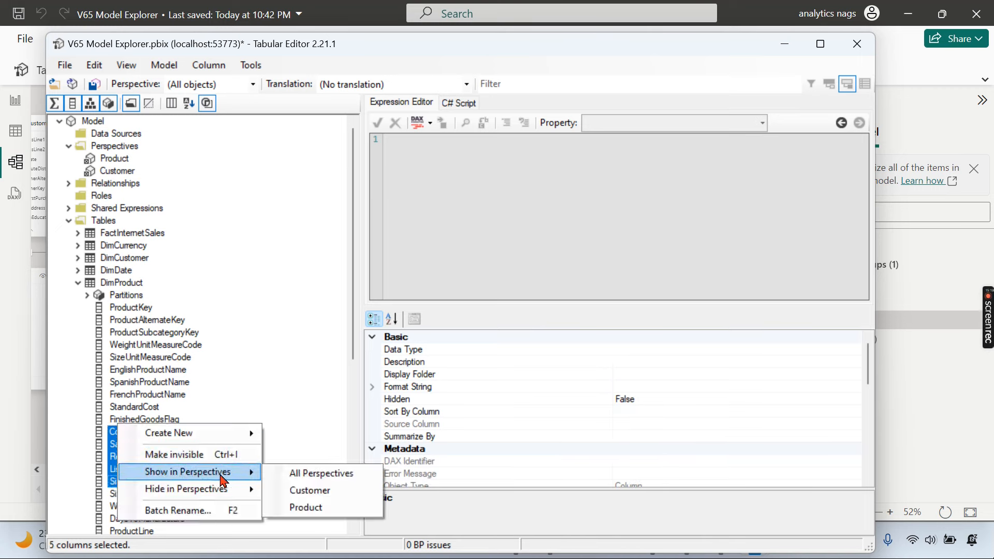
pyautogui.click(313, 508)
pyautogui.scroll(-2, 238, 430)
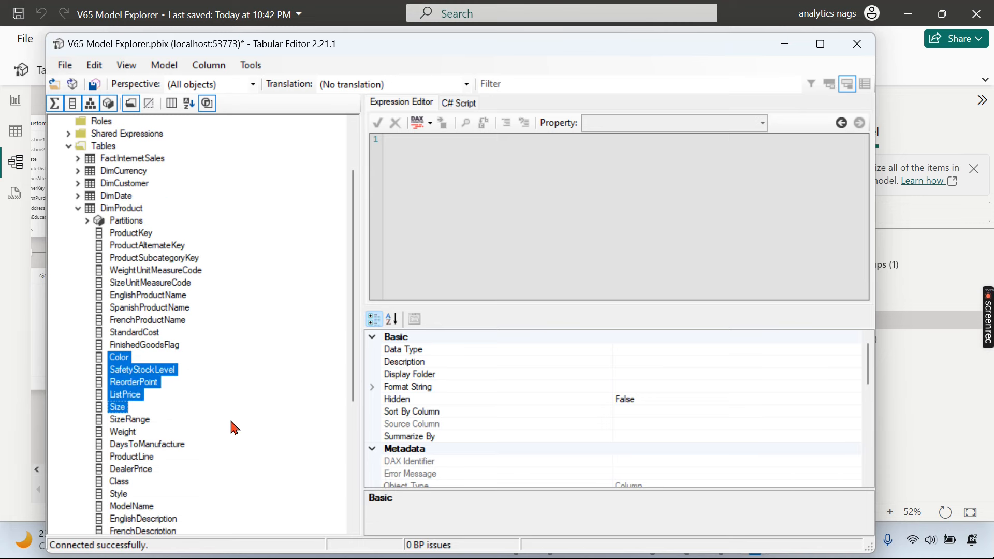
pyautogui.click(88, 221)
pyautogui.click(79, 209)
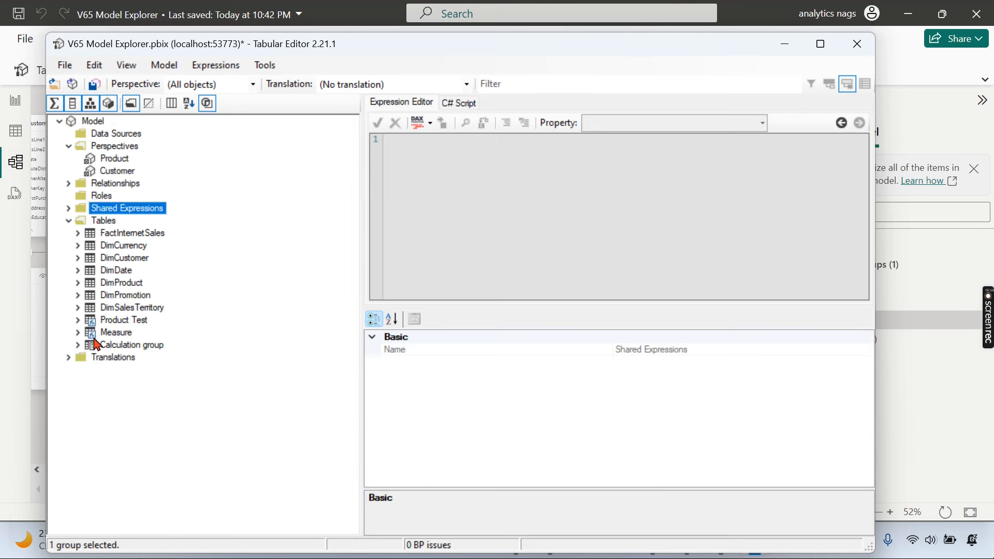
# Show the Sales, QTY and Tax measures in the Product perspective, and collapse the Measure table
pyautogui.click(78, 333)
pyautogui.click(111, 346)
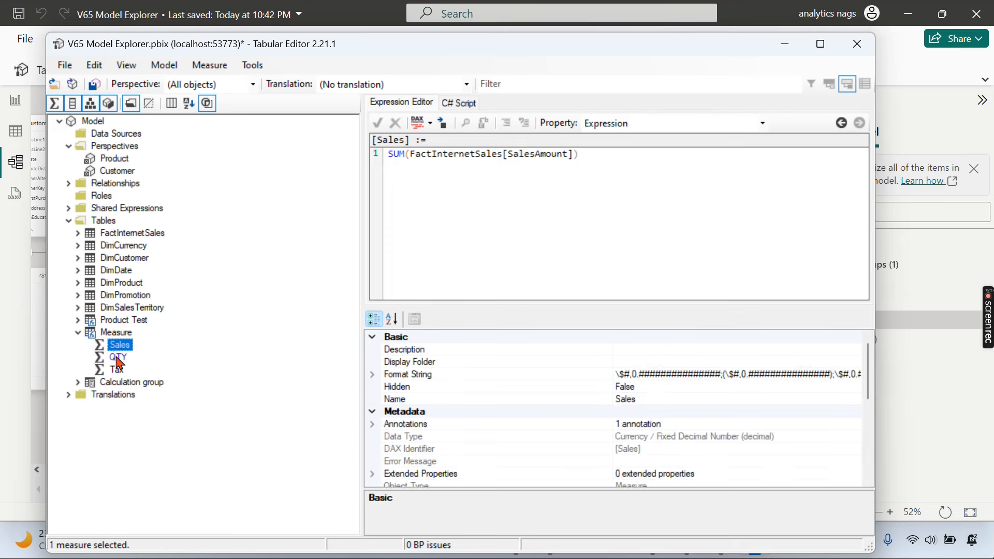
pyautogui.keyDown('ctrl'); pyautogui.click(116, 357); pyautogui.keyUp('ctrl')
pyautogui.keyDown('ctrl'); pyautogui.click(116, 369); pyautogui.keyUp('ctrl')
pyautogui.rightClick(114, 372)
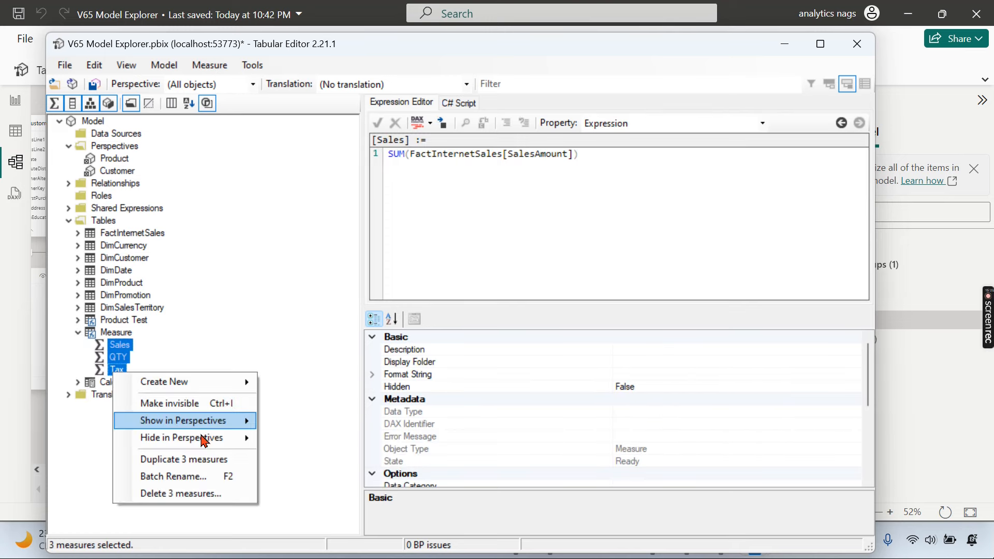
pyautogui.moveTo(228, 420)
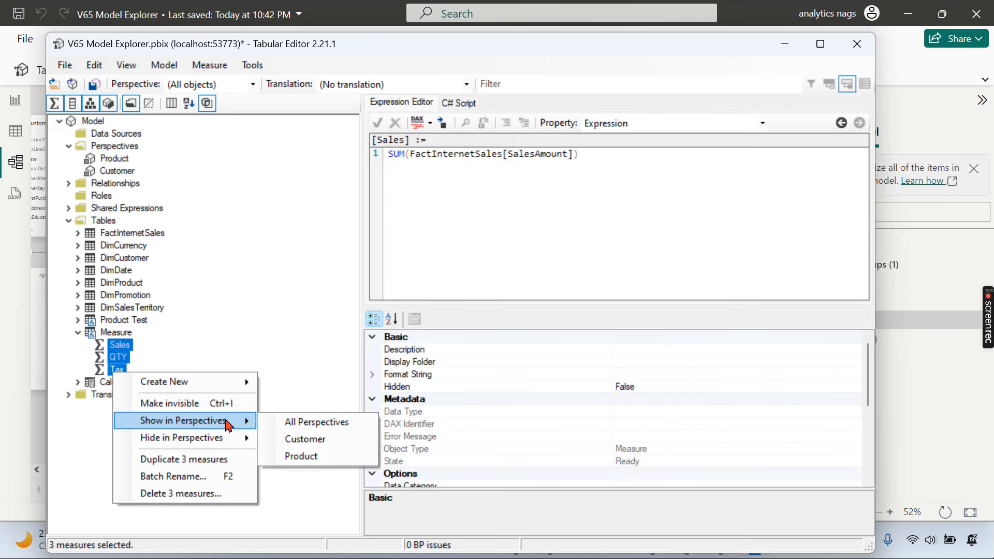
pyautogui.click(309, 456)
pyautogui.click(75, 224)
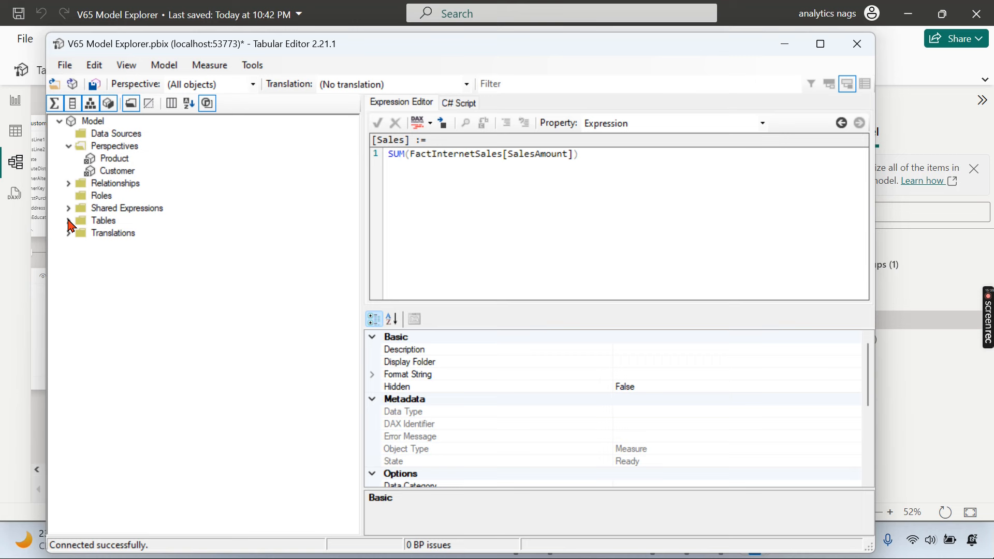
pyautogui.click(70, 222)
pyautogui.click(78, 332)
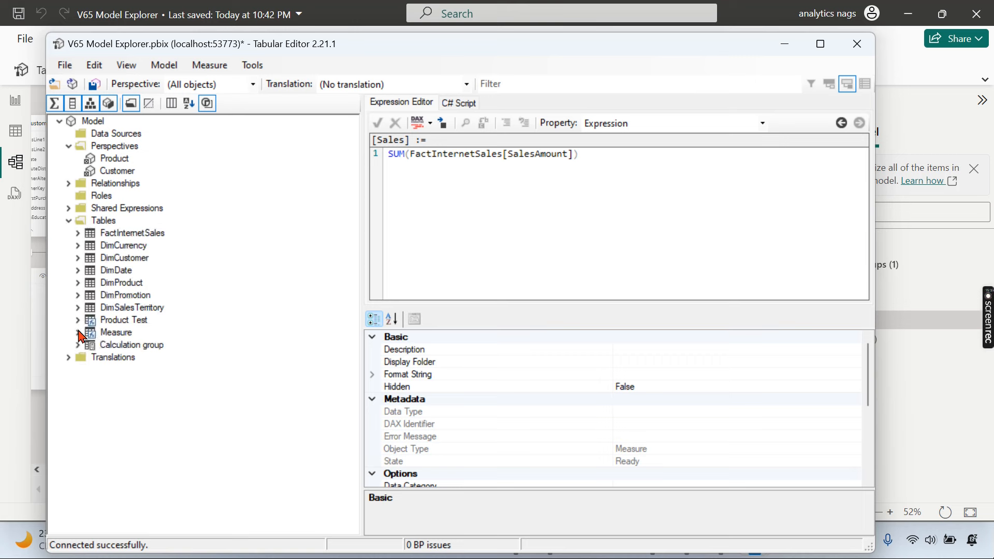
# Show the DimCustomer columns from FirstName through Gender in the Customer perspective
pyautogui.click(77, 258)
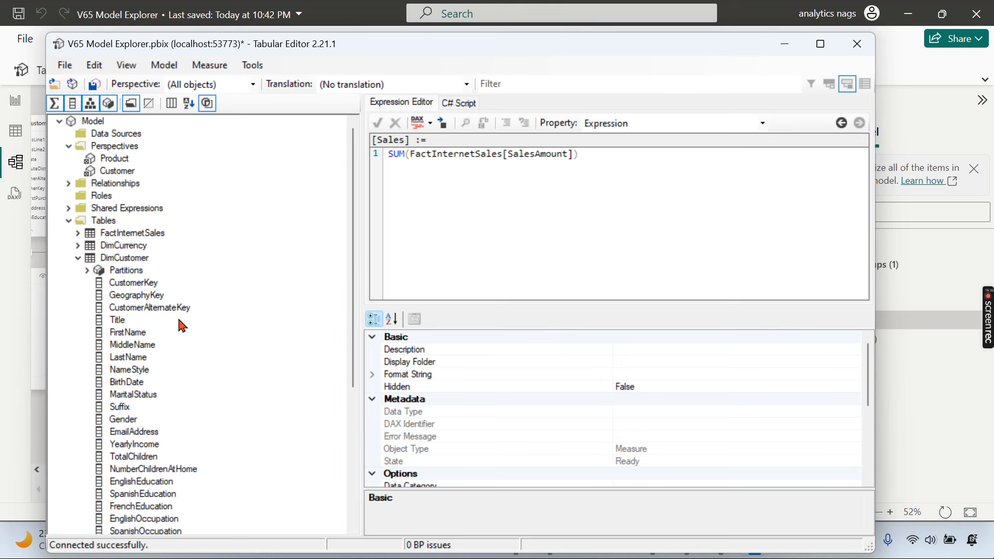
pyautogui.scroll(-3, 176, 336)
pyautogui.click(123, 308)
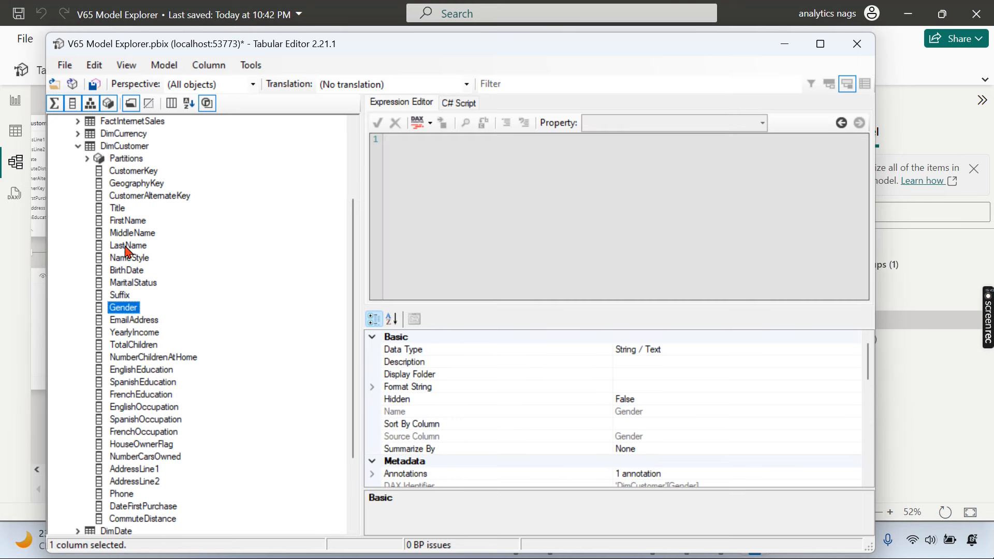
pyautogui.keyDown('shift'); pyautogui.click(127, 223); pyautogui.keyUp('shift')
pyautogui.rightClick(139, 258)
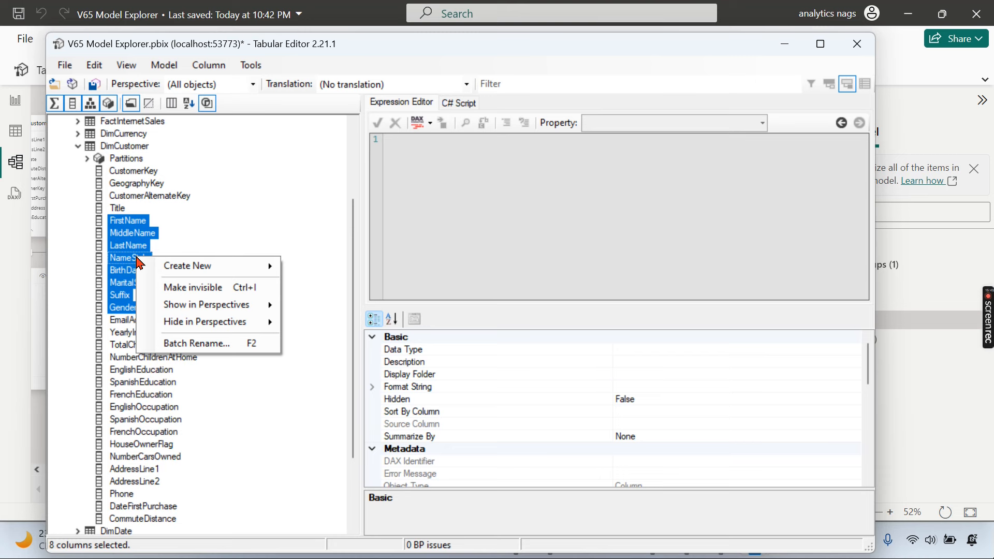
pyautogui.moveTo(213, 311)
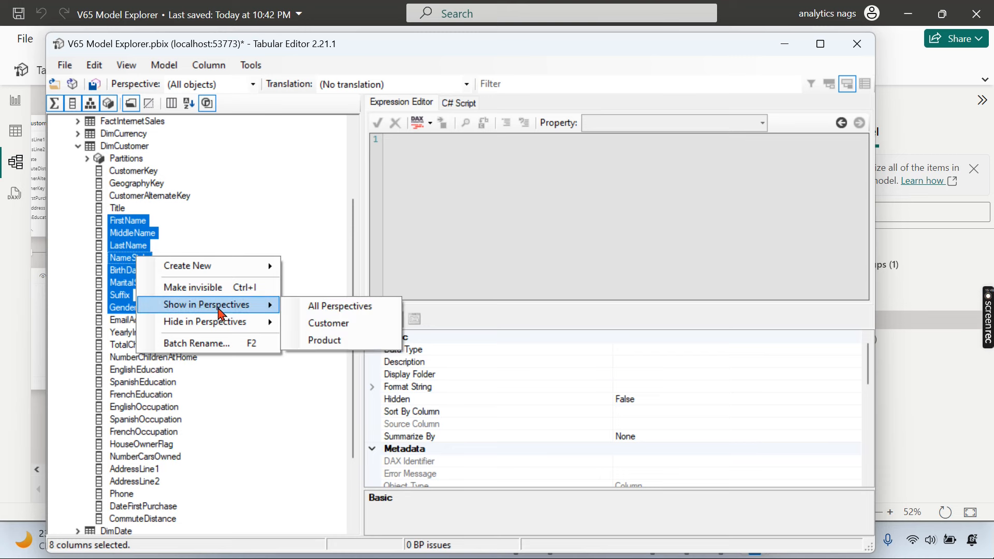
pyautogui.click(325, 323)
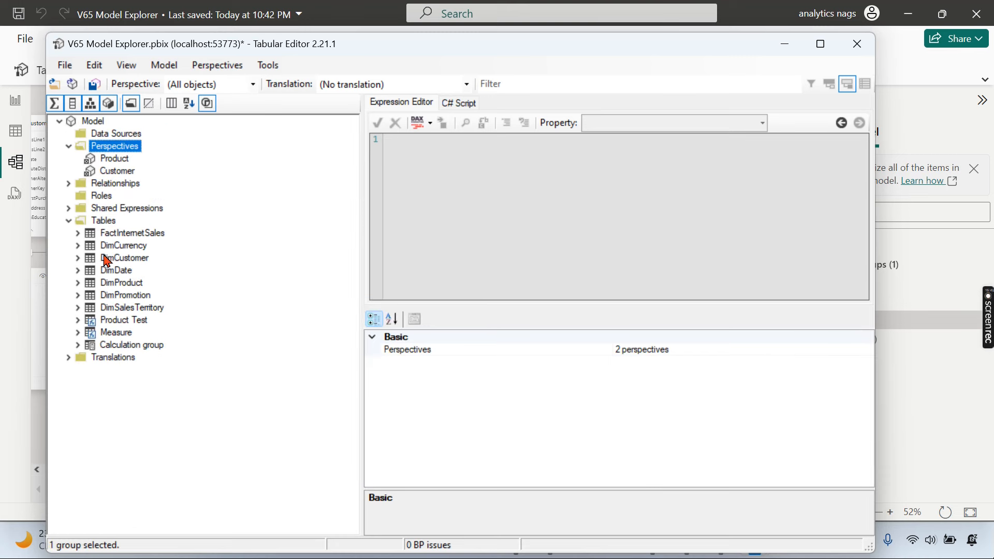
# Show DimDate's CalendarYear column in the Customer perspective, and collapse the DimDate table
pyautogui.click(78, 271)
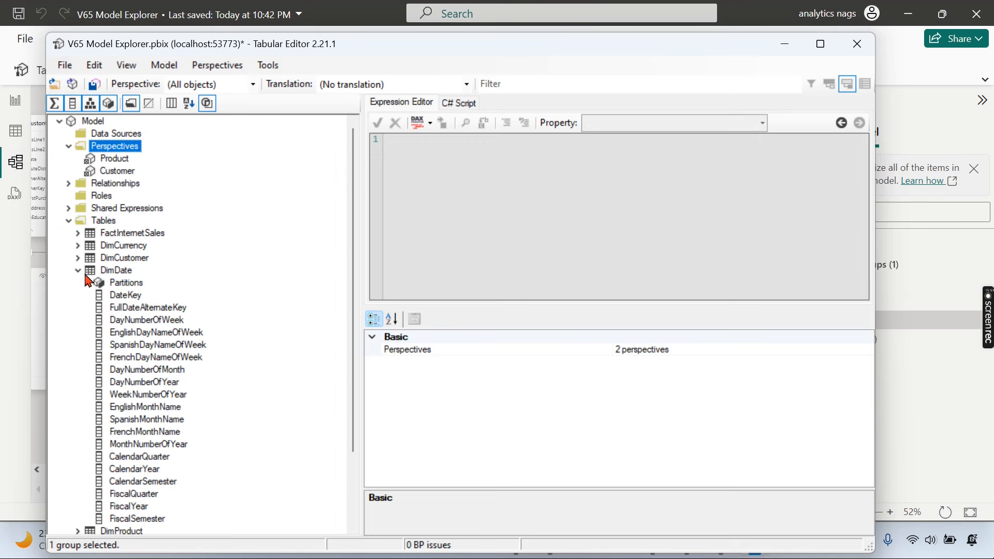
pyautogui.rightClick(142, 475)
pyautogui.moveTo(233, 472)
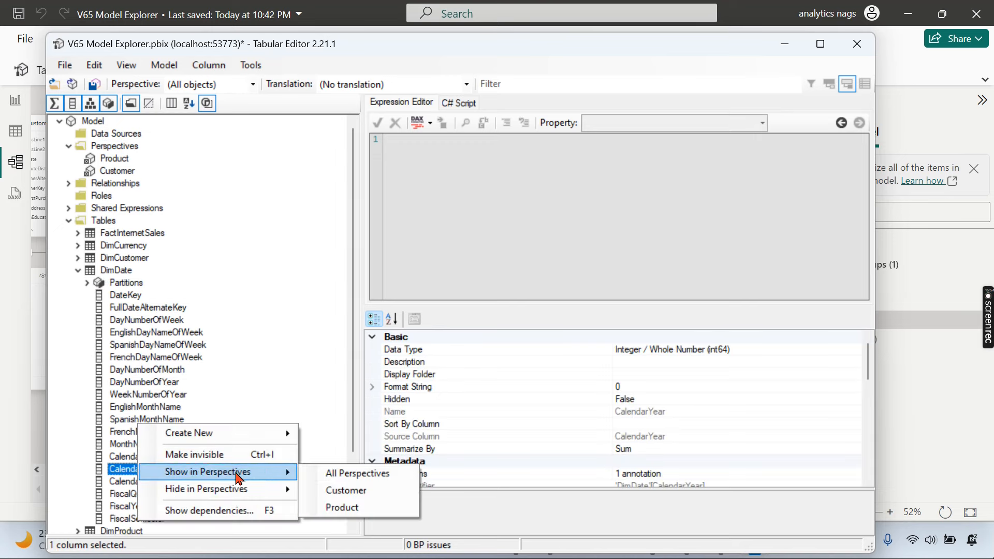
pyautogui.click(346, 489)
pyautogui.click(80, 271)
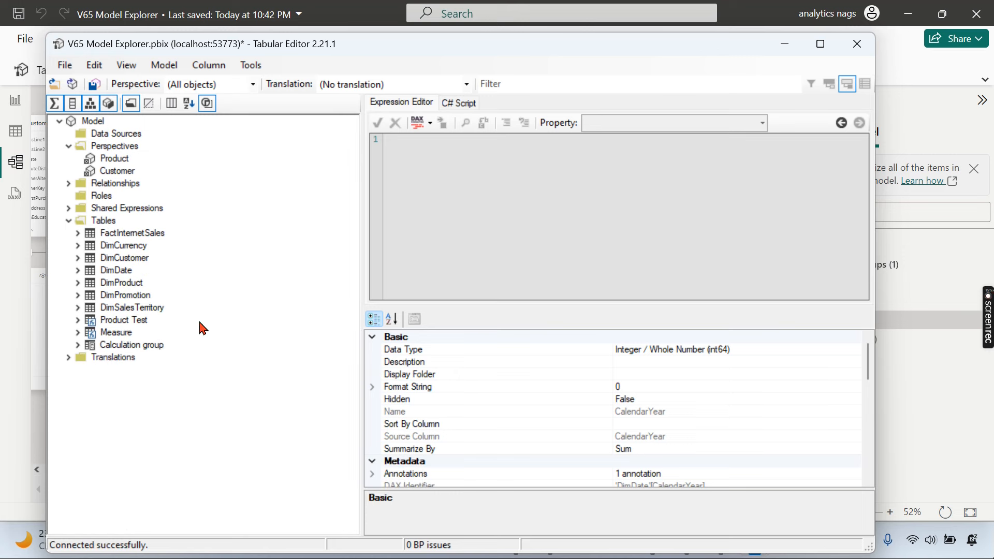
# Show the Sales, QTY and Tax measures in the Customer perspective as well
pyautogui.click(78, 332)
pyautogui.click(116, 348)
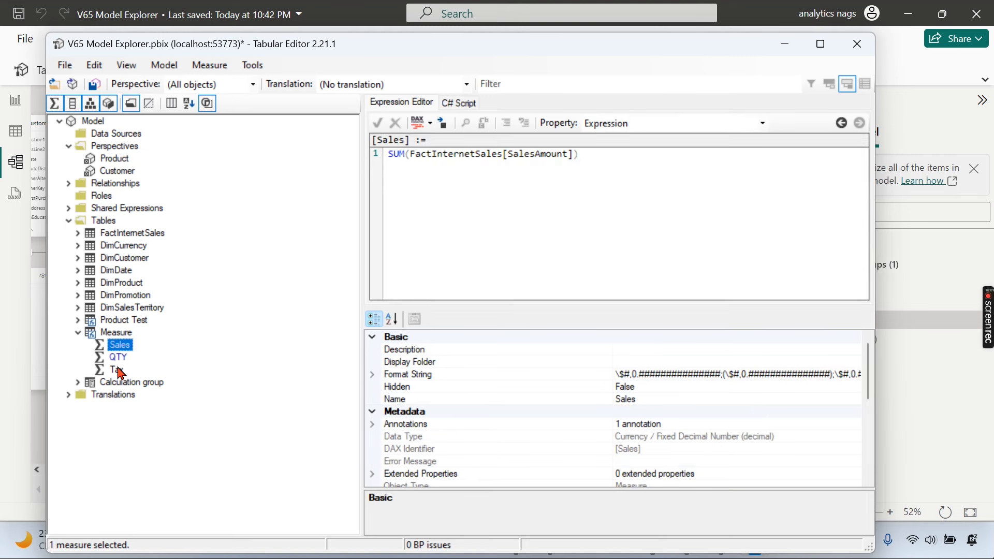
pyautogui.keyDown('shift'); pyautogui.click(118, 371); pyautogui.keyUp('shift')
pyautogui.rightClick(118, 371)
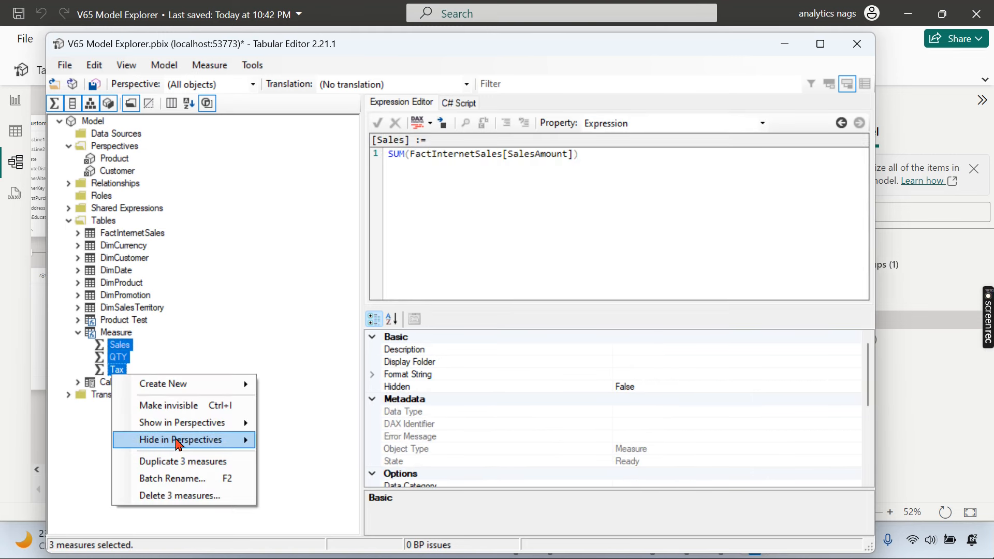
pyautogui.moveTo(199, 425)
pyautogui.click(315, 441)
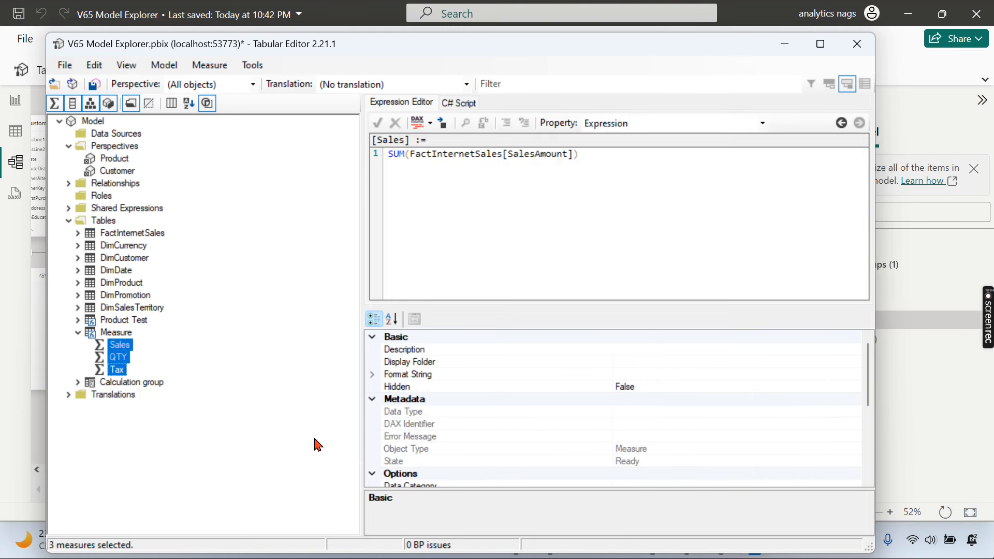
pyautogui.click(297, 257)
# Save the perspective changes back to the connected Power BI model and close Tabular Editor
pyautogui.click(115, 159)
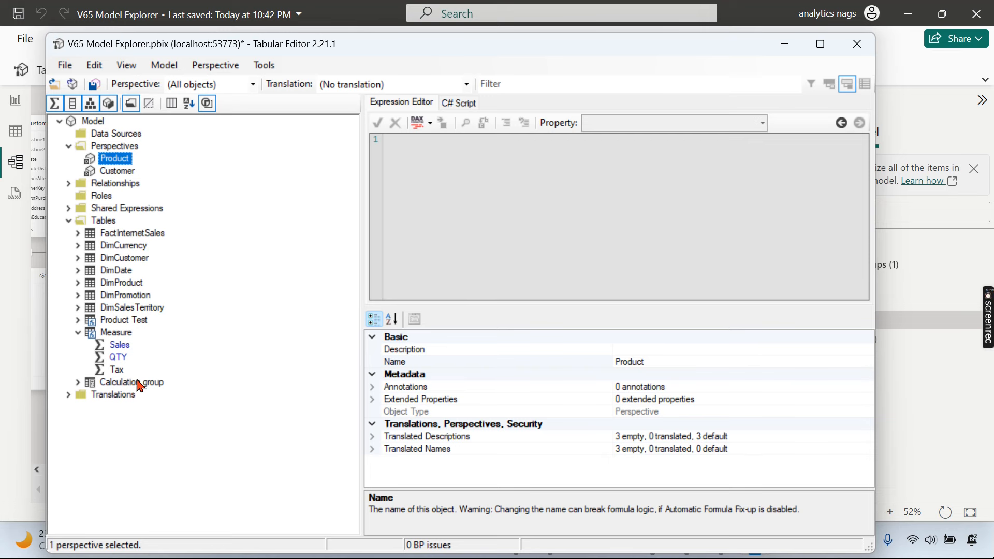
pyautogui.click(122, 173)
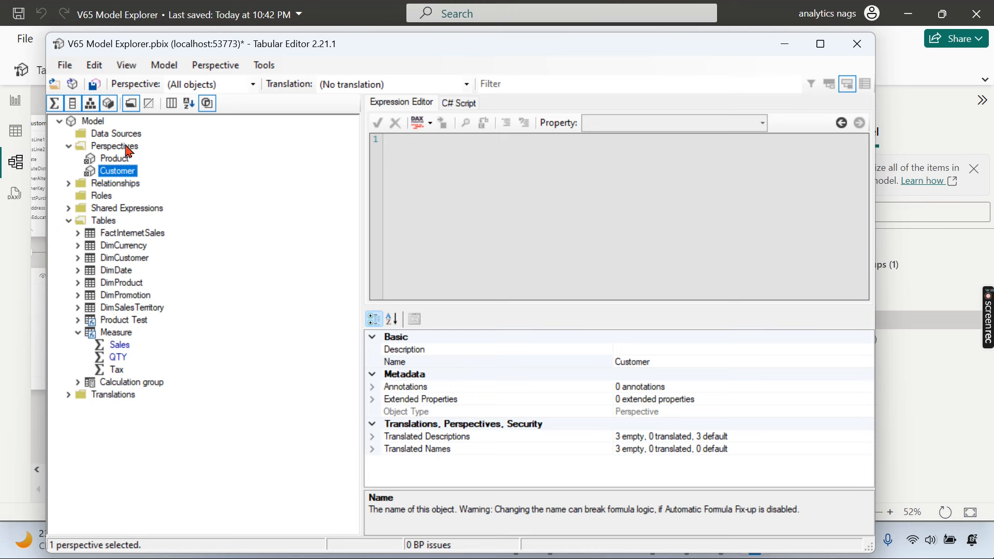
pyautogui.click(63, 66)
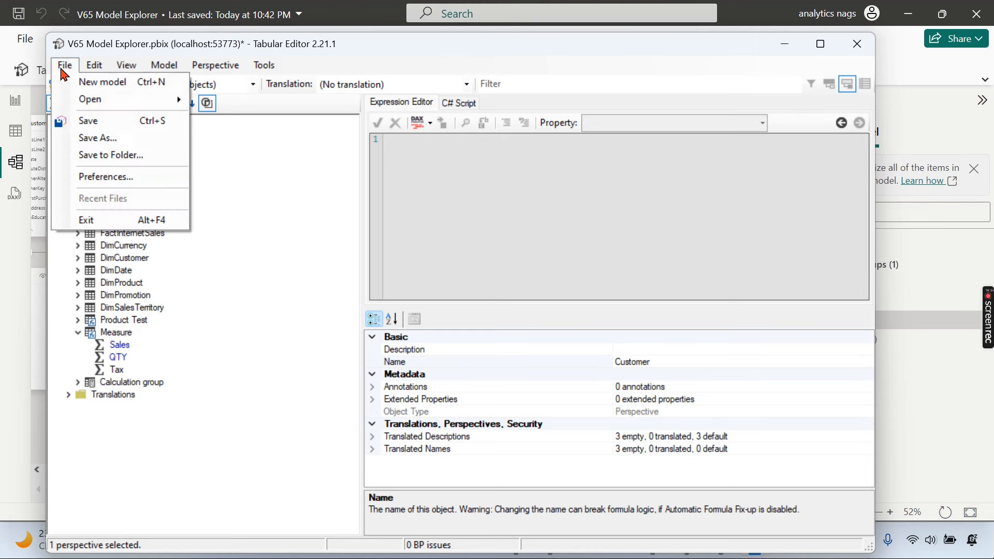
pyautogui.click(111, 120)
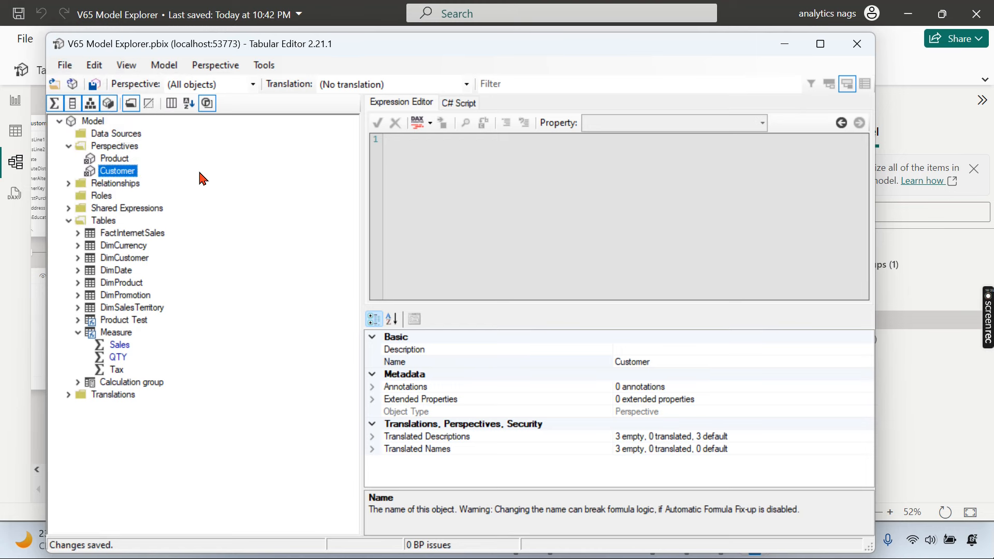
pyautogui.click(857, 44)
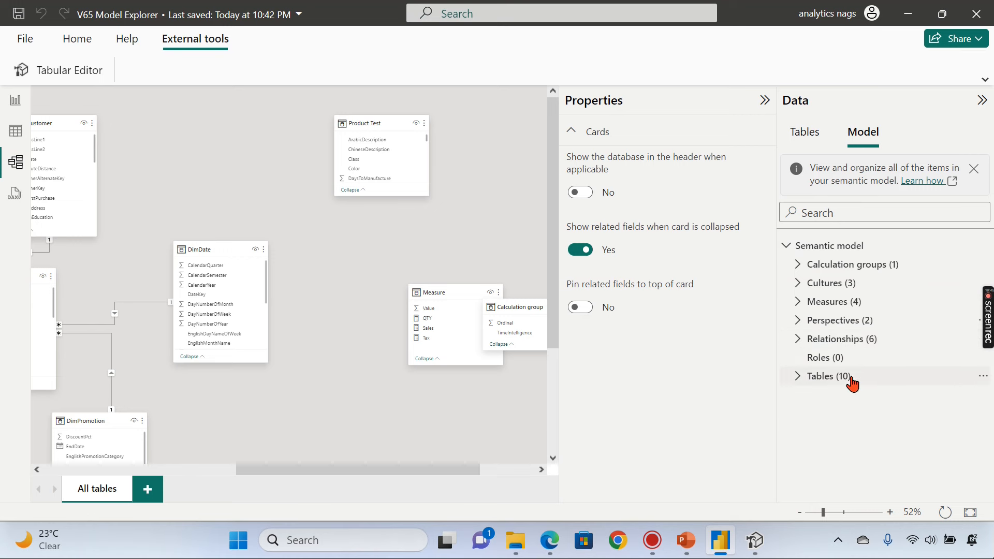
# Expand the Relationships node, compare its entries with the table links in the model diagram, and collapse the node
pyautogui.click(800, 340)
pyautogui.hscroll(-5, 461, 250)
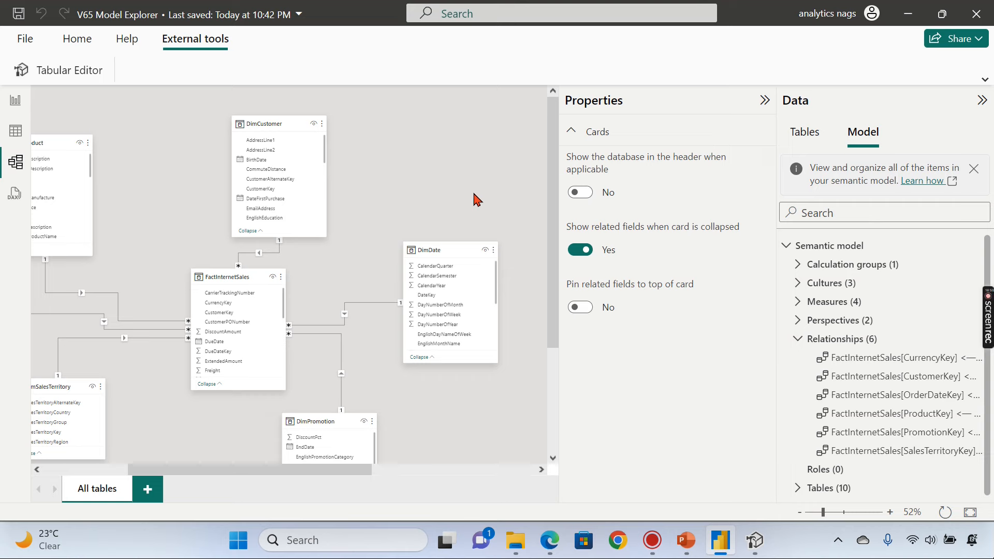
pyautogui.hscroll(5, 404, 116)
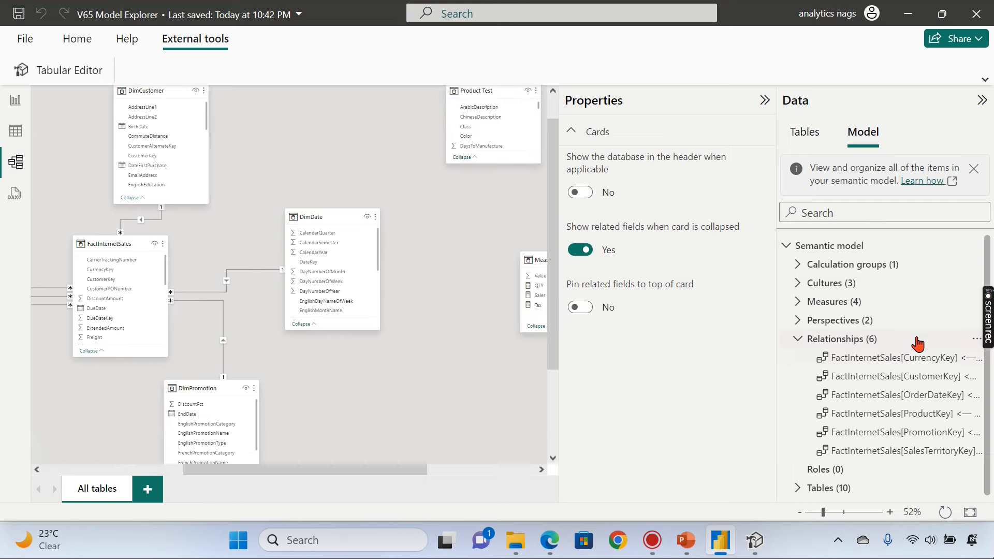
pyautogui.click(798, 339)
# Collapse the Relationships node and create a new security role in Manage roles, keeping its default name
pyautogui.click(823, 360)
pyautogui.click(65, 42)
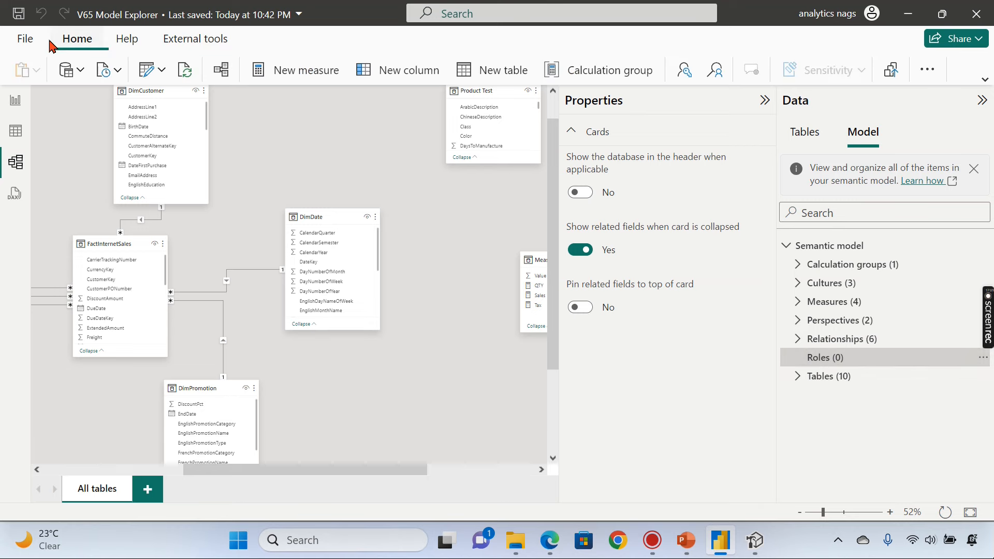
pyautogui.click(685, 71)
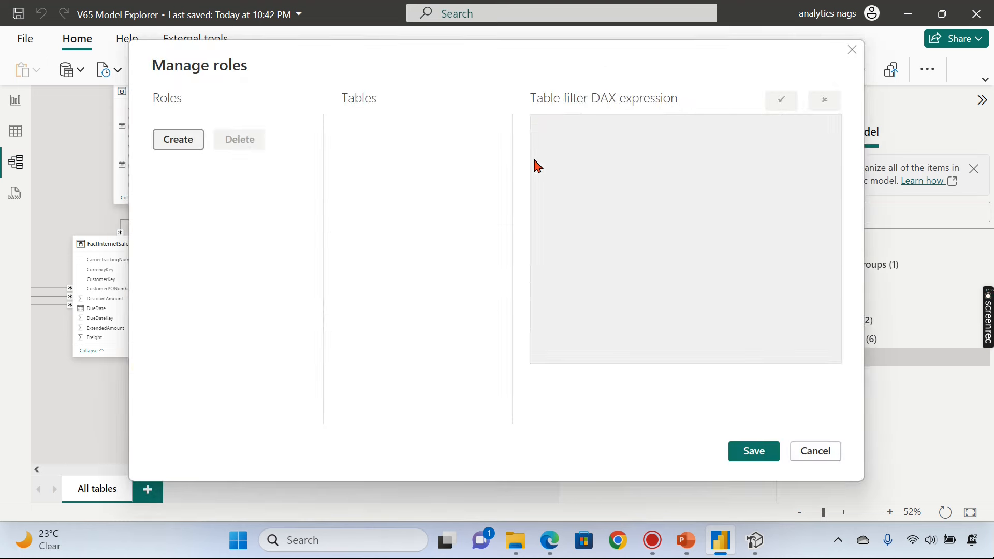
pyautogui.click(179, 141)
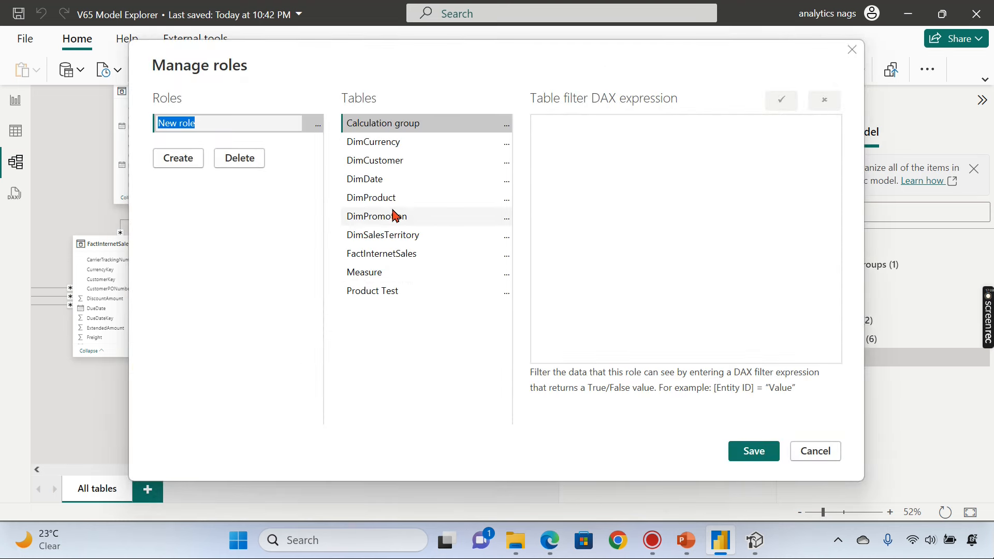
# Filter DimCustomer for the new role with [EmailAddress] = USERPRINCIPALNAME(), validate the expression and save the role
pyautogui.click(399, 163)
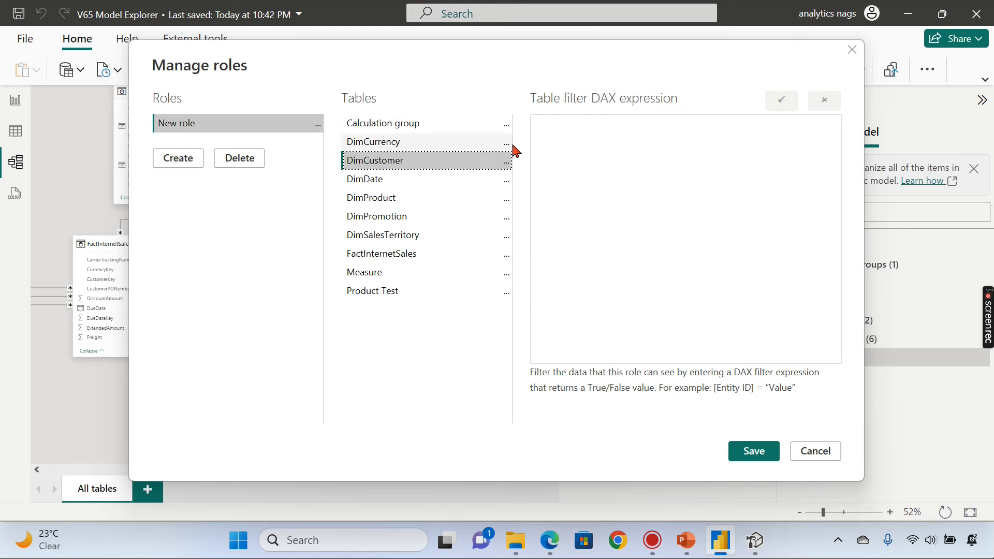
pyautogui.click(507, 164)
pyautogui.moveTo(595, 175)
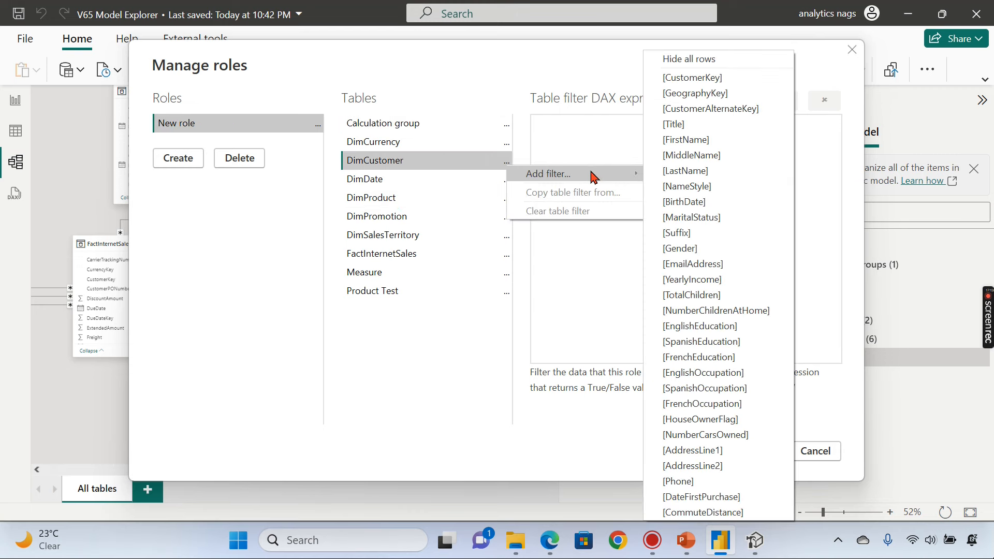
pyautogui.click(727, 264)
pyautogui.doubleClick(634, 131)
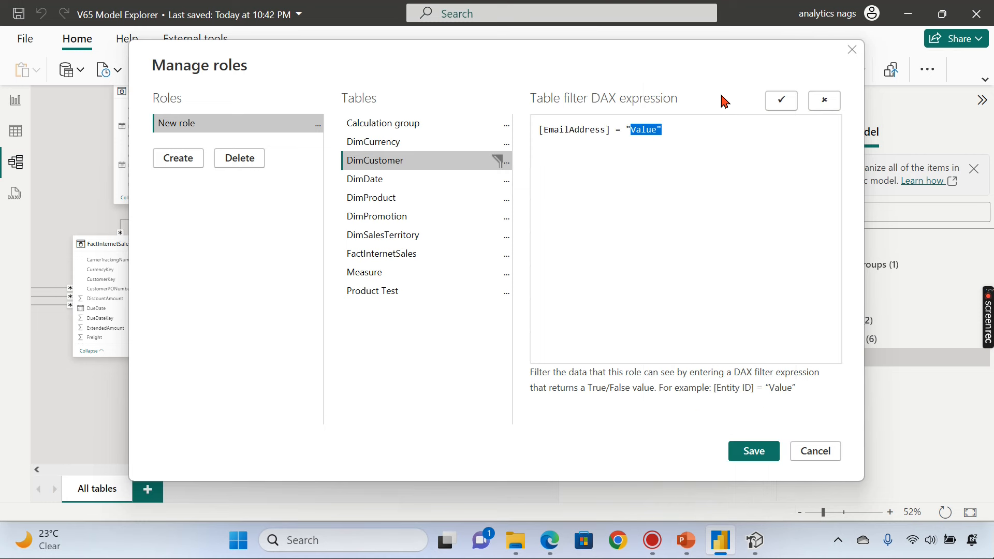
pyautogui.press('BackSpace')
pyautogui.press('BackSpace')
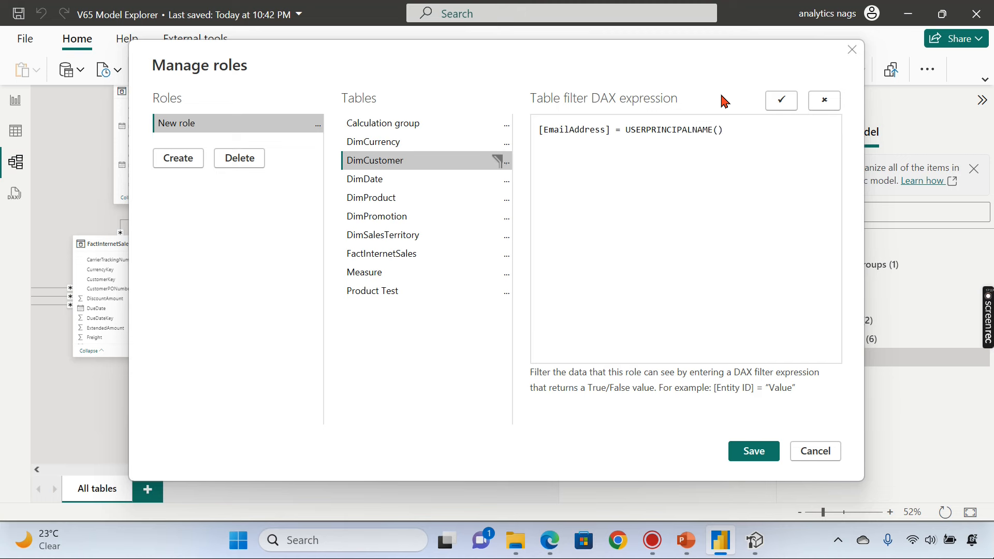
pyautogui.click(780, 100)
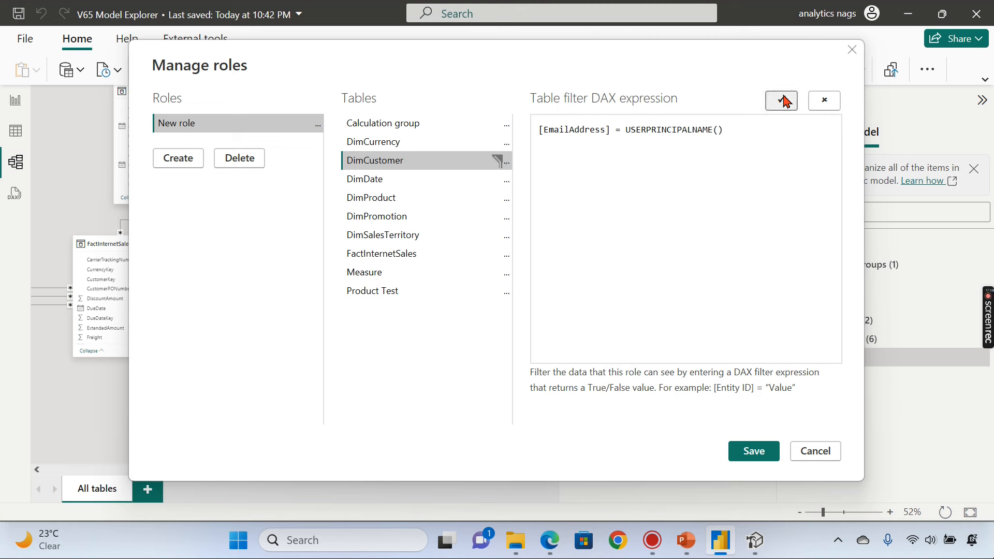
pyautogui.click(751, 454)
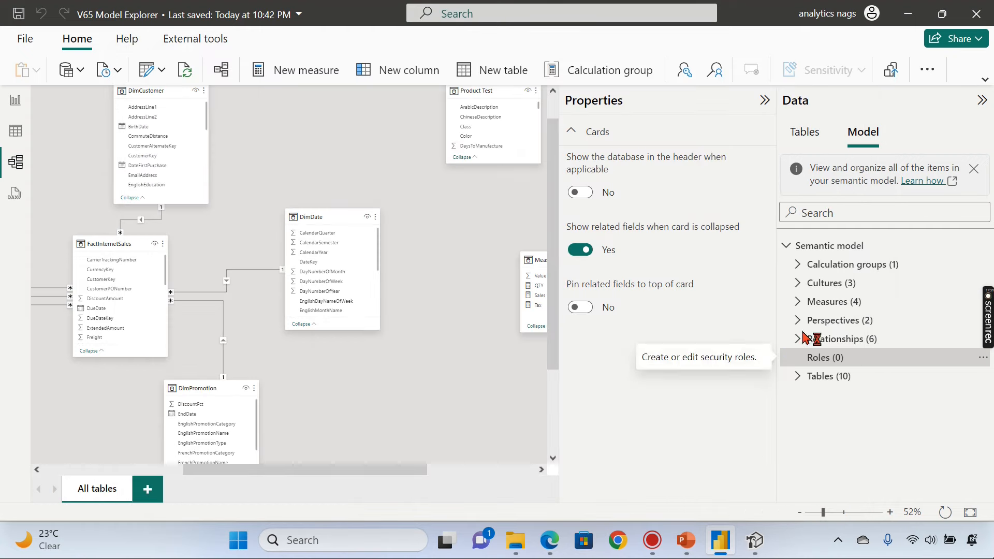
# Expand the Roles node in the Model explorer and view the new role's properties
pyautogui.click(805, 359)
pyautogui.click(843, 378)
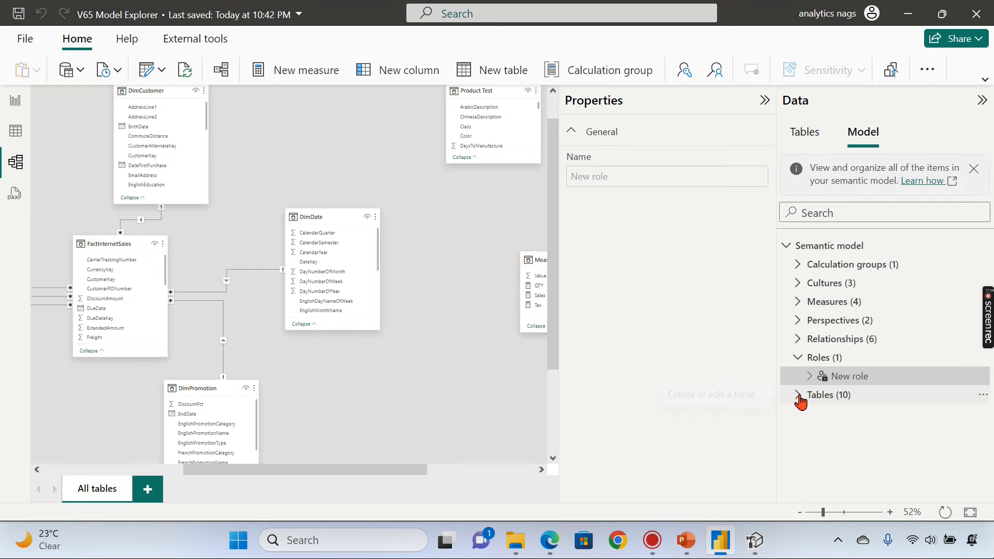
pyautogui.click(16, 132)
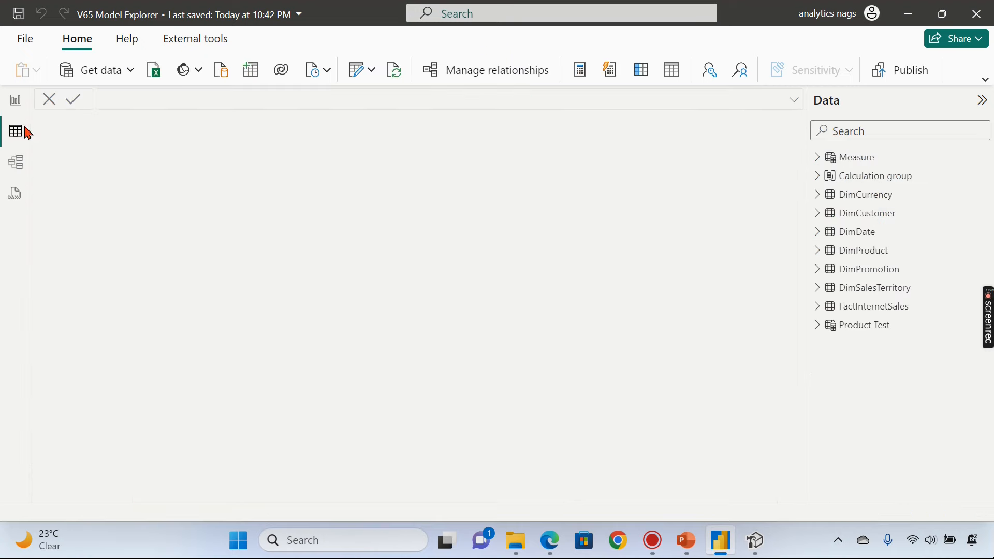
pyautogui.click(15, 162)
# Examine the column, hierarchy, measure and partition nodes of the Measure and DimCurrency tables under Tables
pyautogui.scroll(-3, 951, 339)
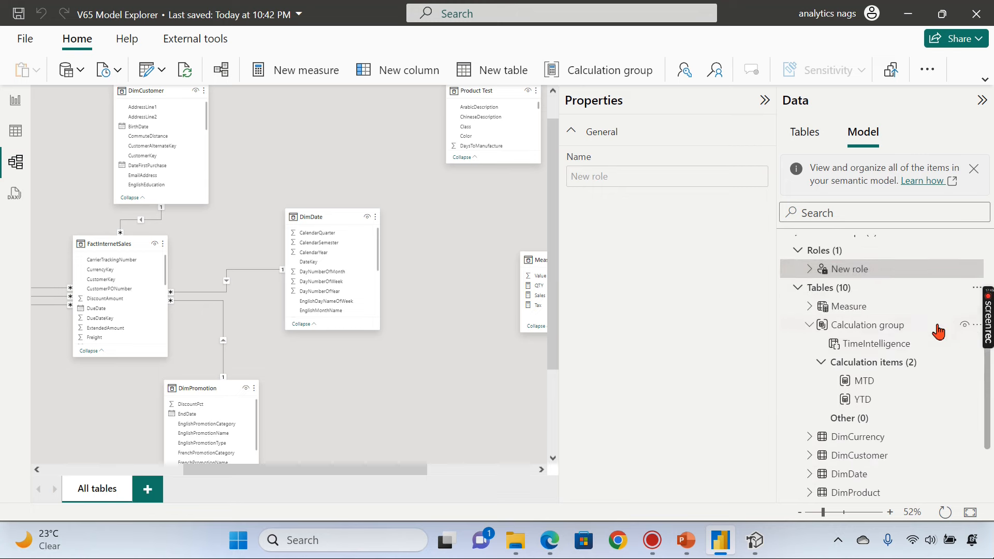
pyautogui.click(809, 296)
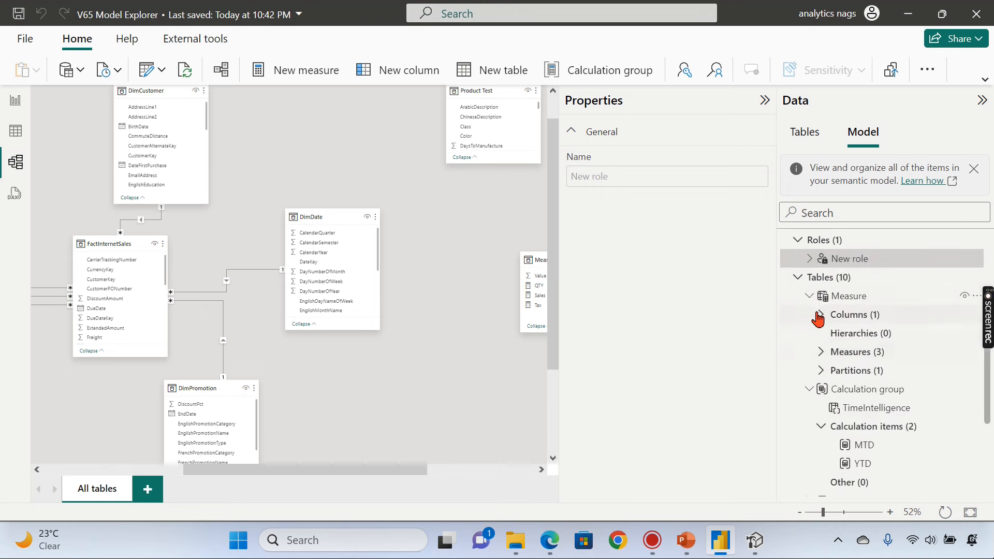
pyautogui.click(809, 296)
pyautogui.scroll(-3, 834, 402)
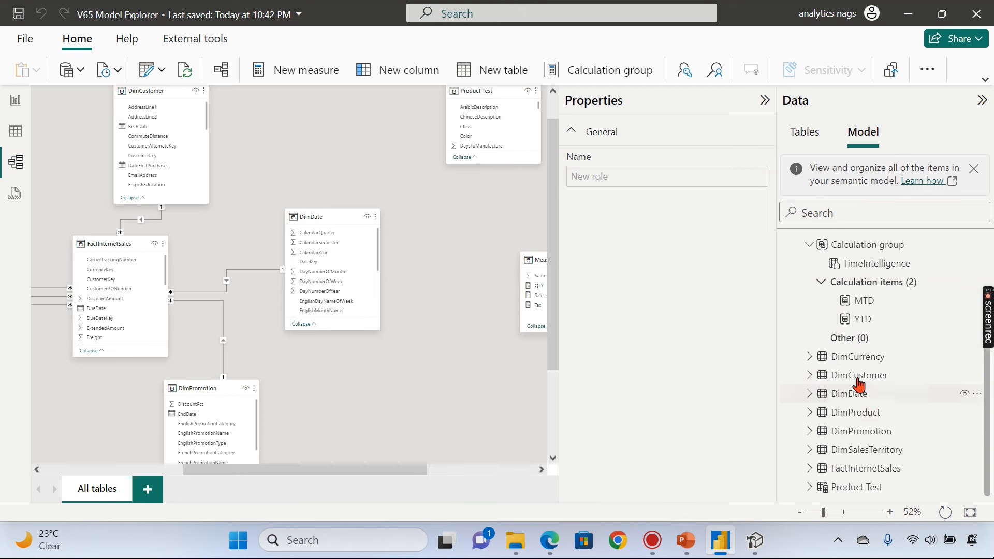
pyautogui.click(810, 358)
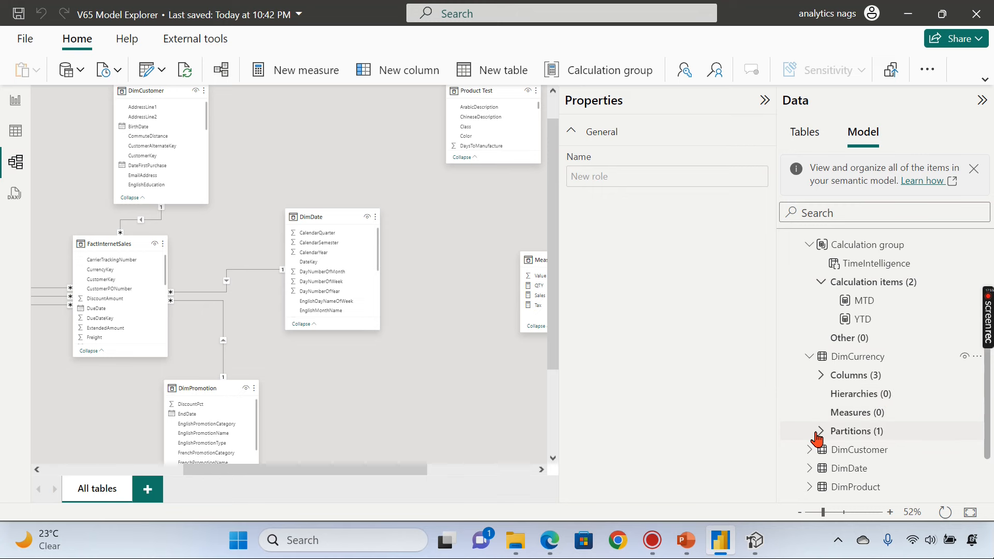
pyautogui.scroll(-1, 970, 417)
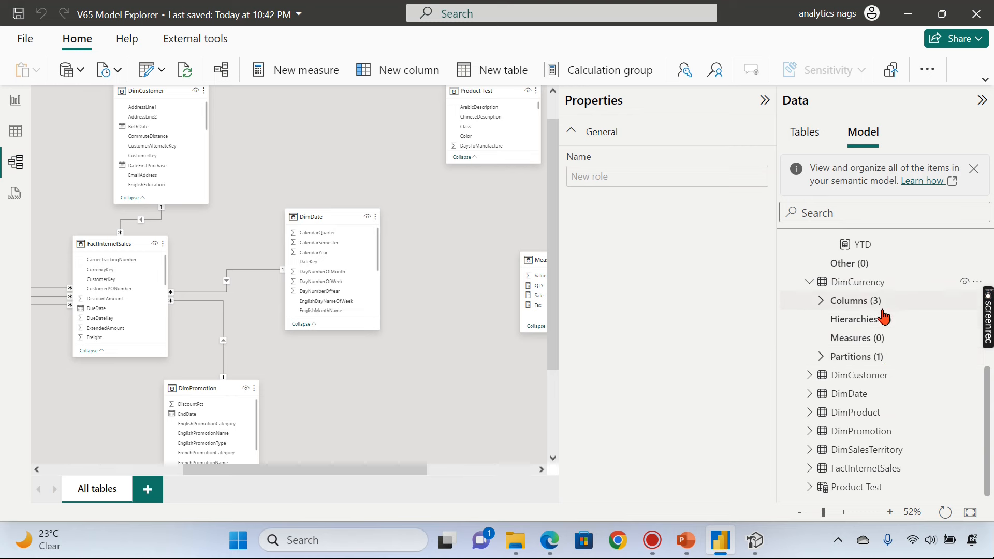
pyautogui.scroll(3, 881, 311)
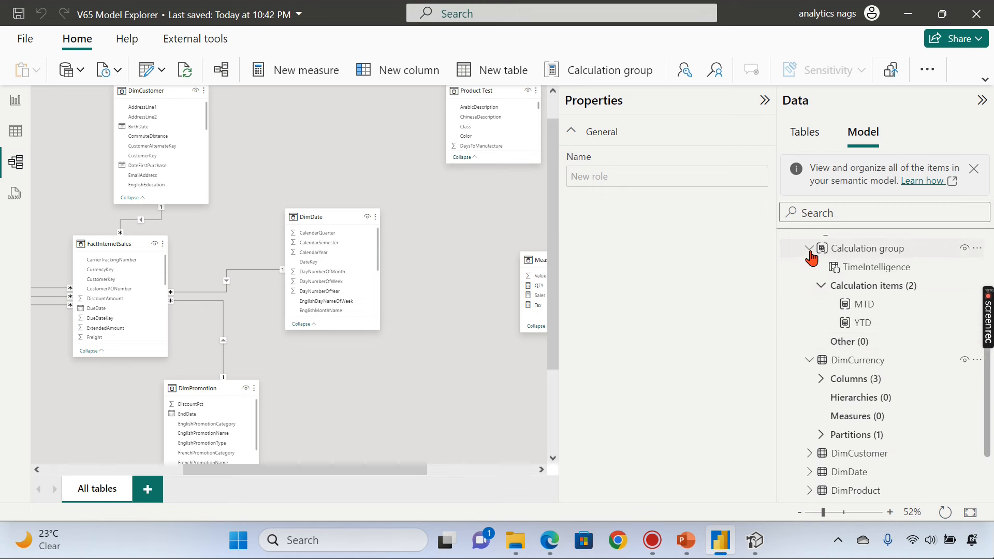
# Examine the child nodes of the DimCustomer table and collapse the Roles and Tables nodes
pyautogui.click(809, 249)
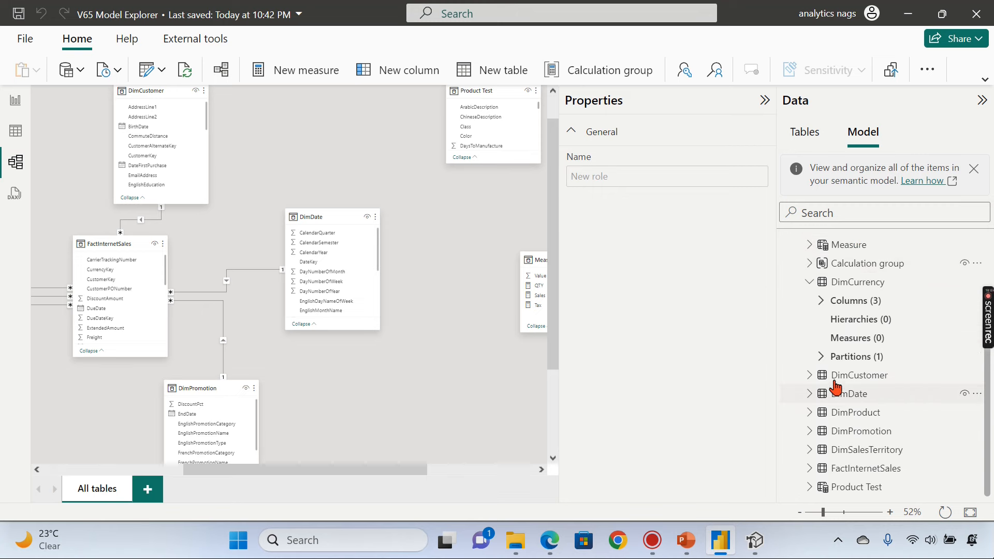
pyautogui.click(809, 375)
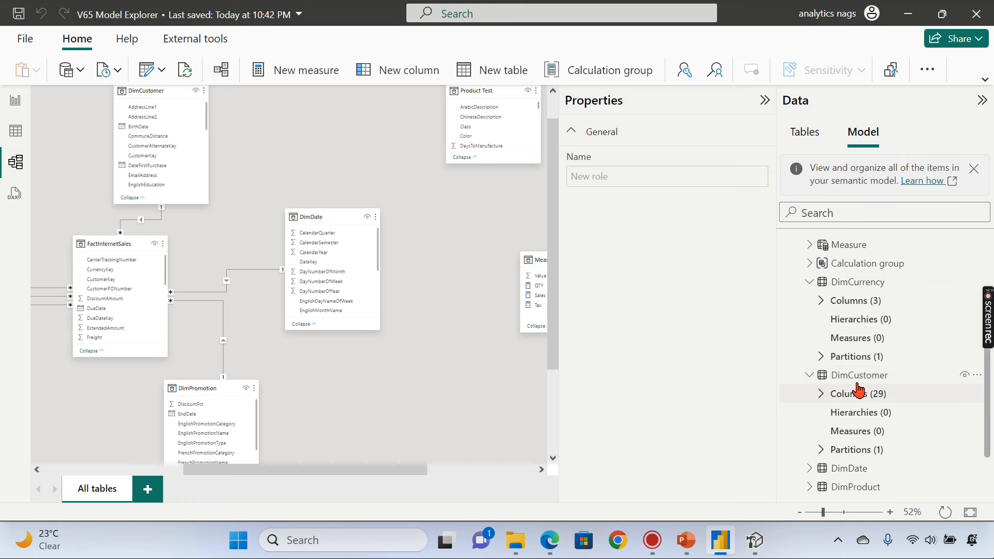
pyautogui.scroll(-3, 869, 445)
pyautogui.click(811, 306)
pyautogui.scroll(5, 798, 336)
pyautogui.click(799, 308)
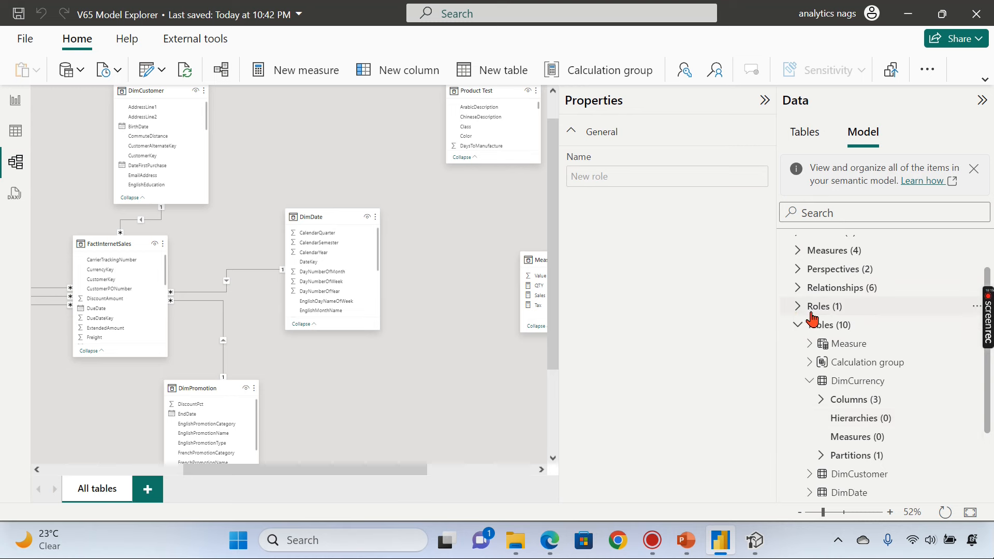
pyautogui.click(797, 325)
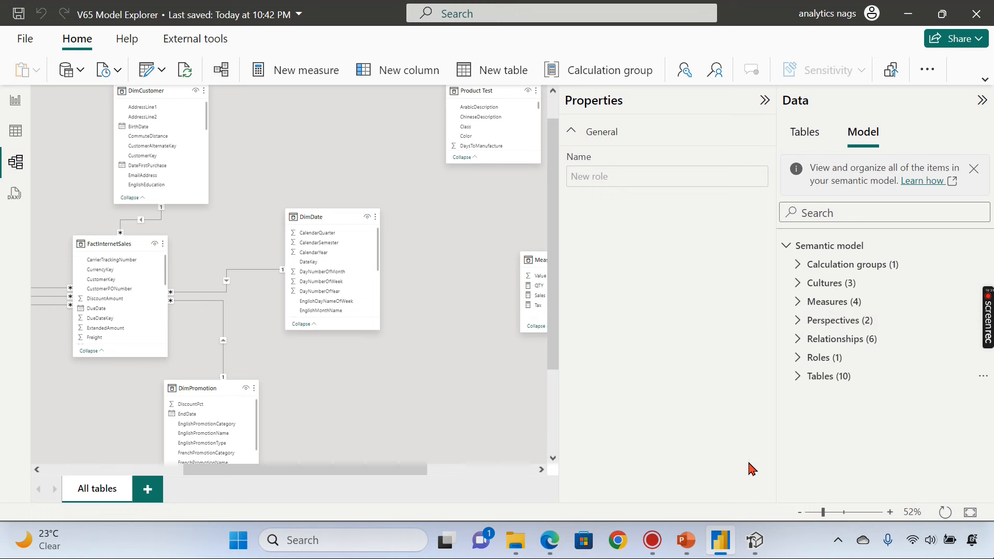
# Hide the Properties and Data panes, then save the file and publish it to My workspace
pyautogui.click(764, 101)
pyautogui.click(979, 101)
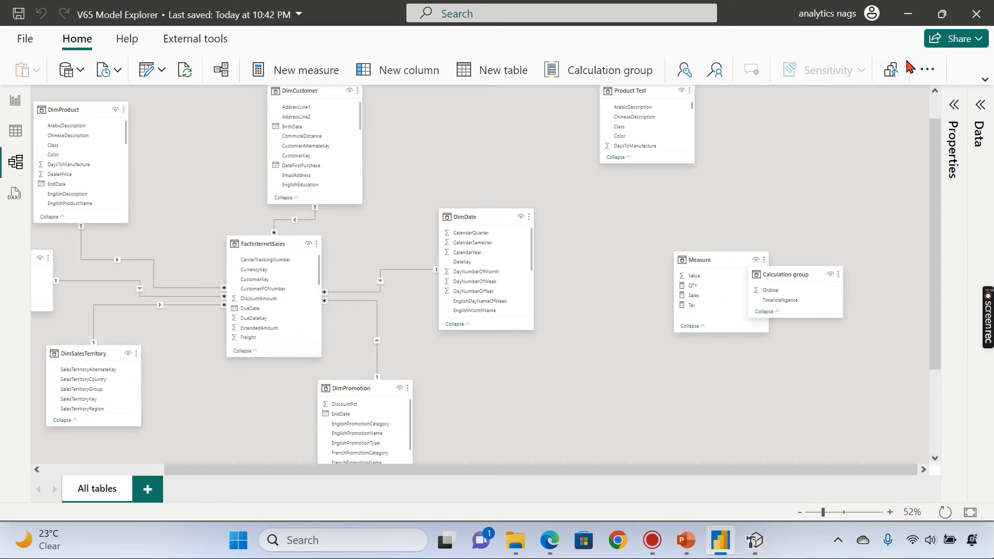
pyautogui.click(890, 72)
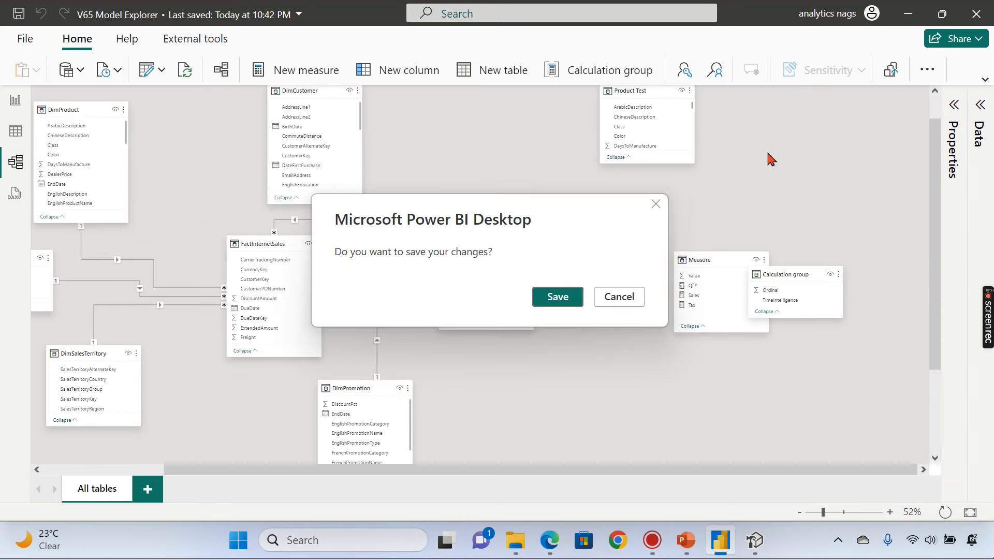
pyautogui.click(554, 299)
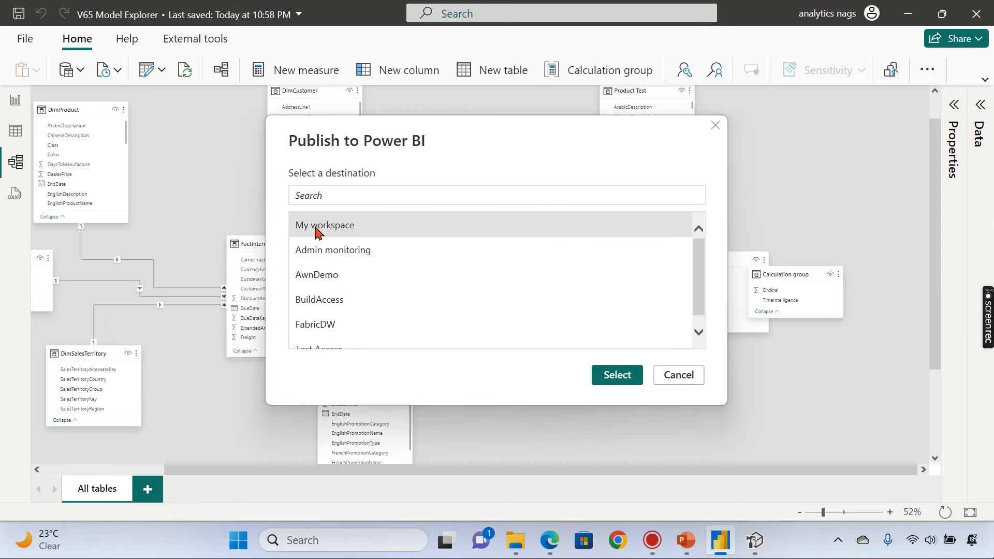
pyautogui.click(630, 375)
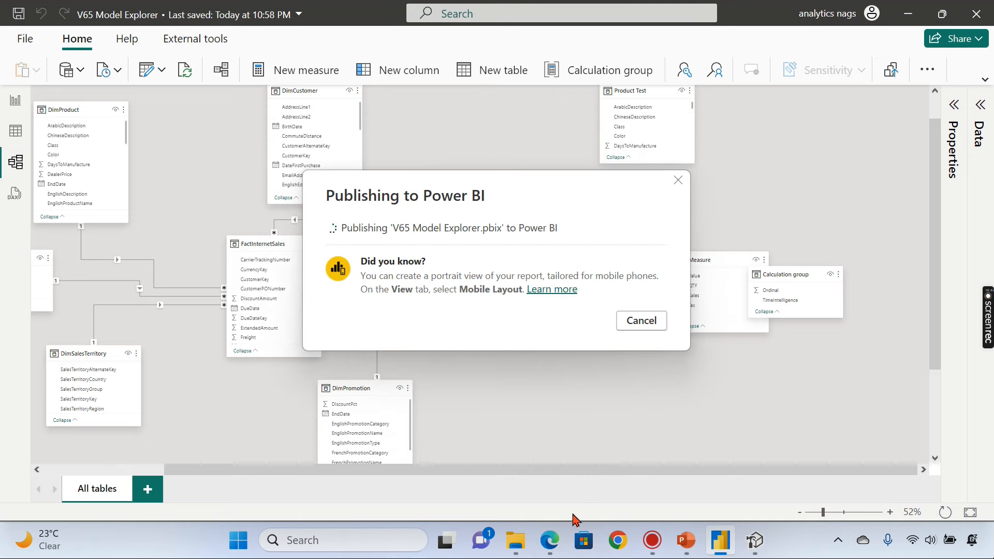
# Switch to the Edge browser and reload the V64 Model Explorer report in the Power BI service
pyautogui.click(556, 545)
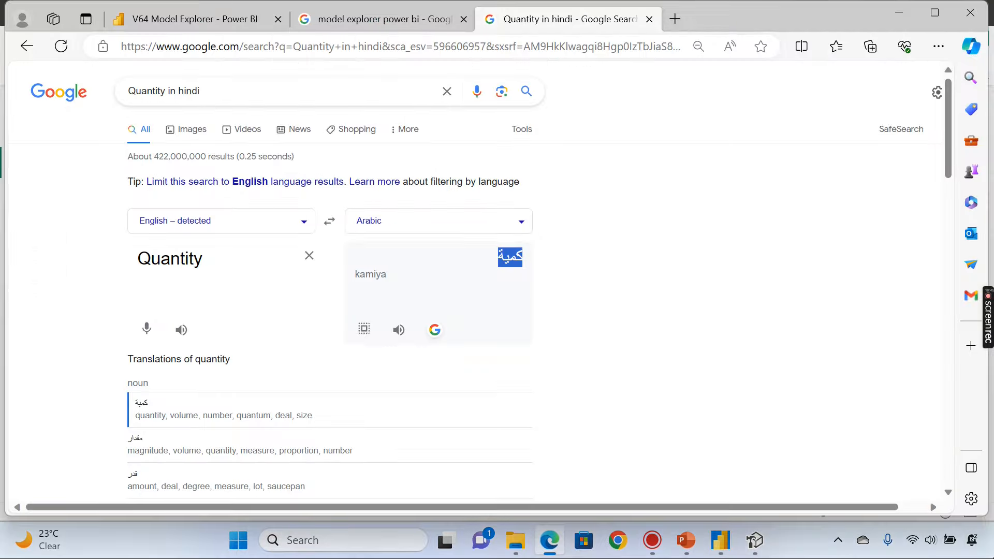
pyautogui.click(212, 19)
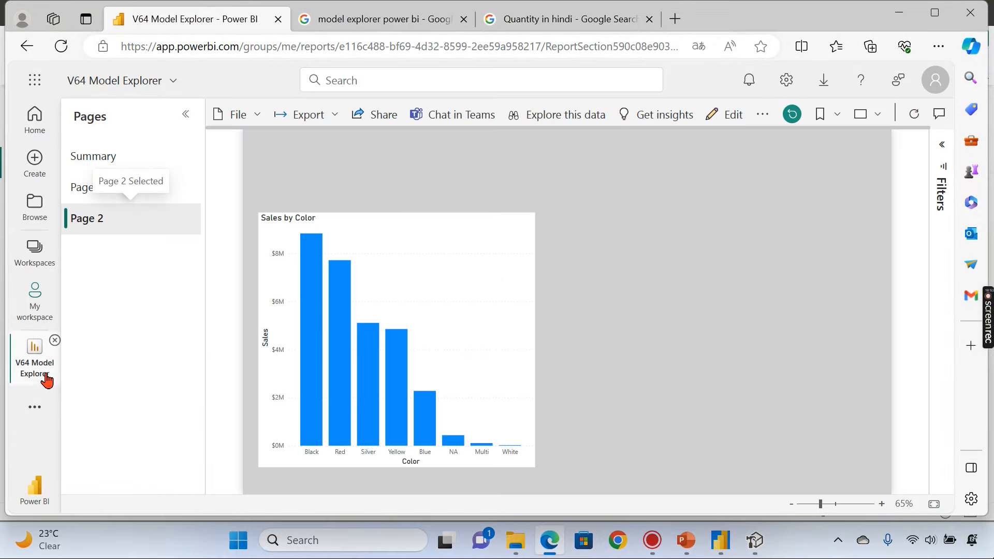
pyautogui.click(442, 52)
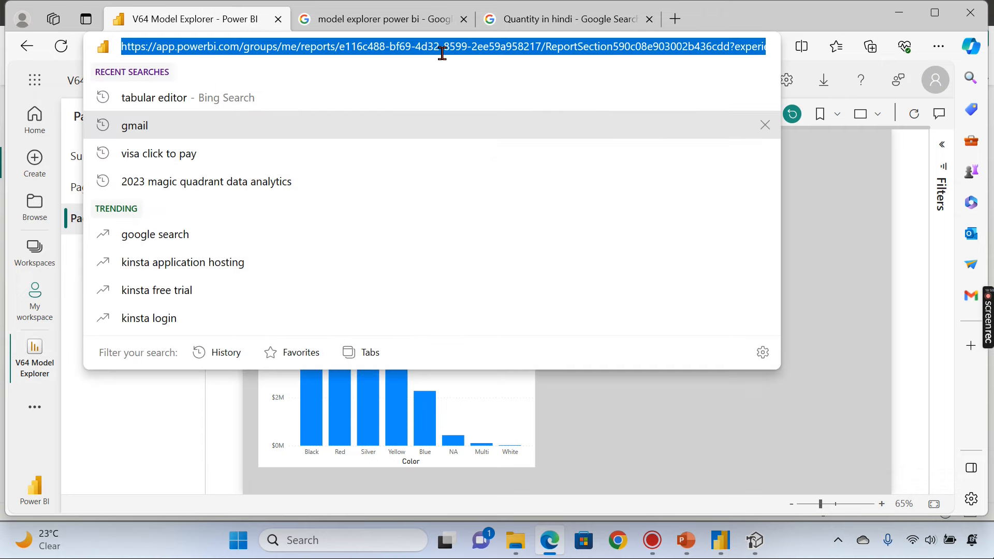
pyautogui.press('Return')
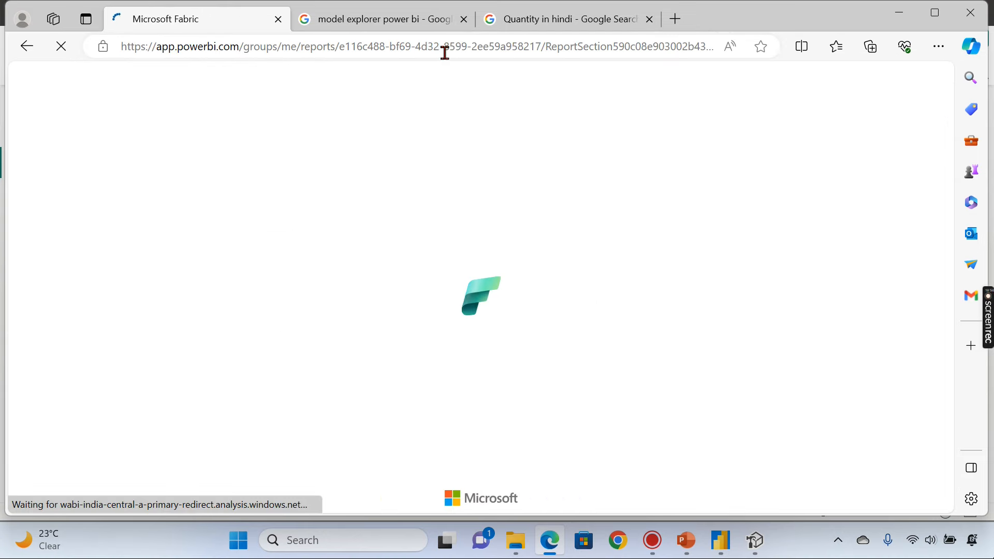
# Switch back to Power BI Desktop and close the publishing dialog
pyautogui.hotkey('alt', 'Tab')
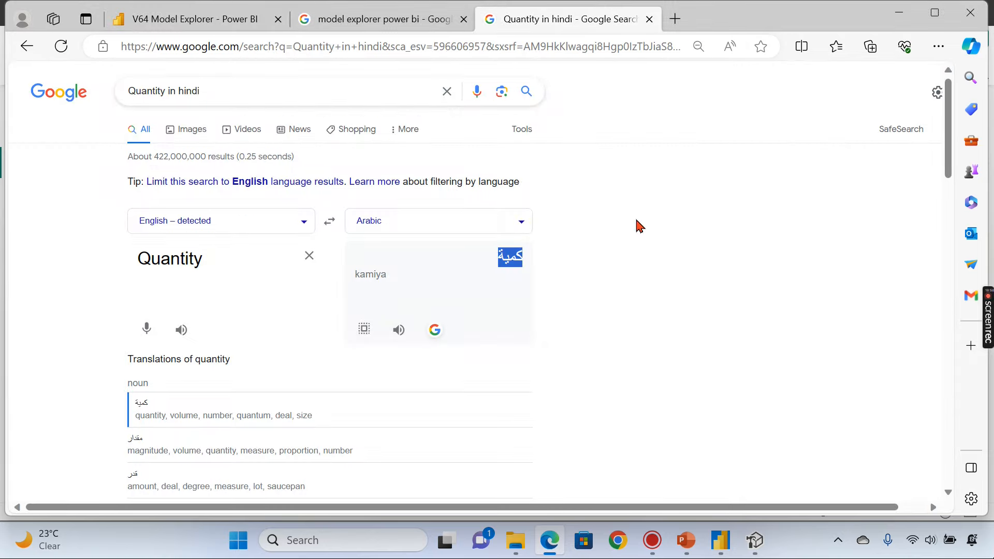
pyautogui.click(719, 545)
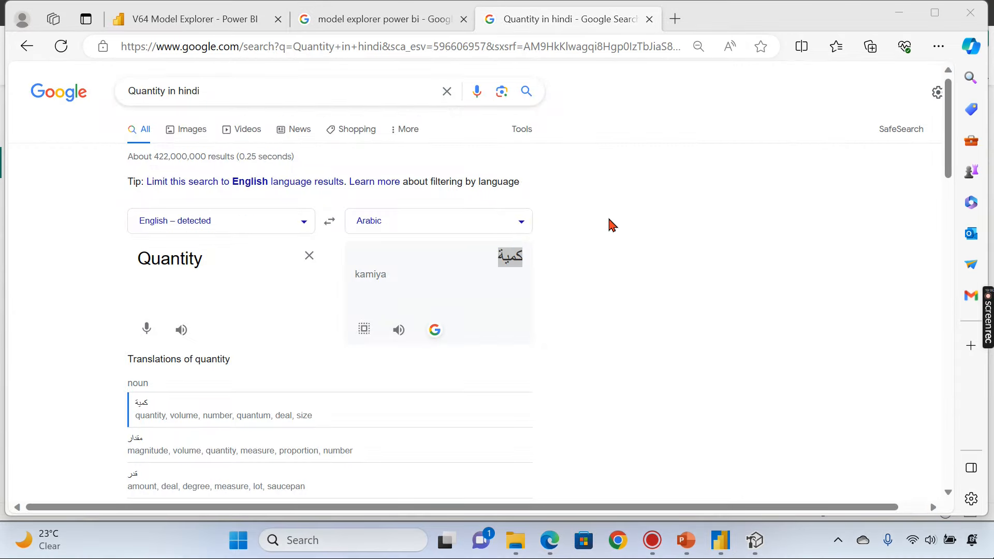
pyautogui.click(719, 542)
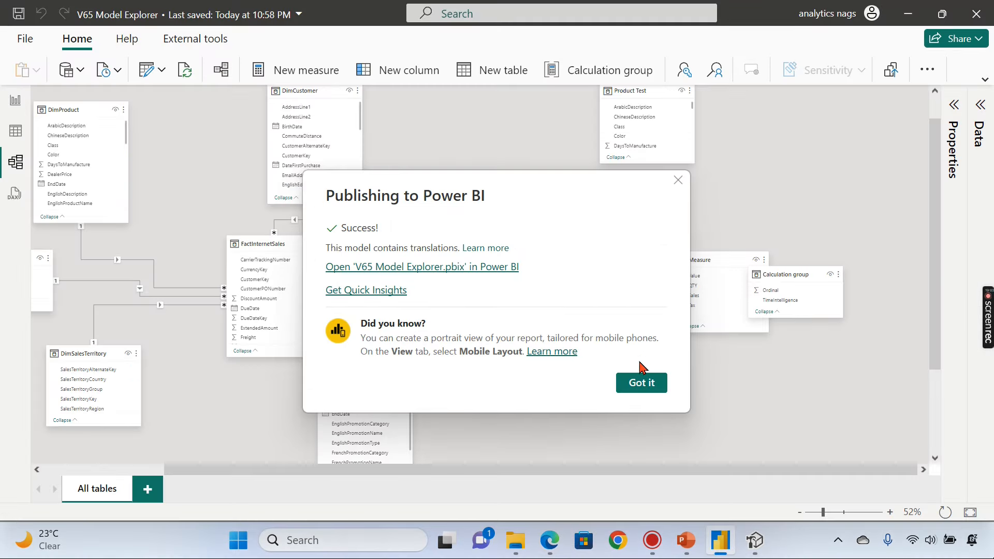
pyautogui.click(642, 383)
# Switch to the Power BI service in the Edge browser and open My workspace
pyautogui.hotkey('alt', 'Tab')
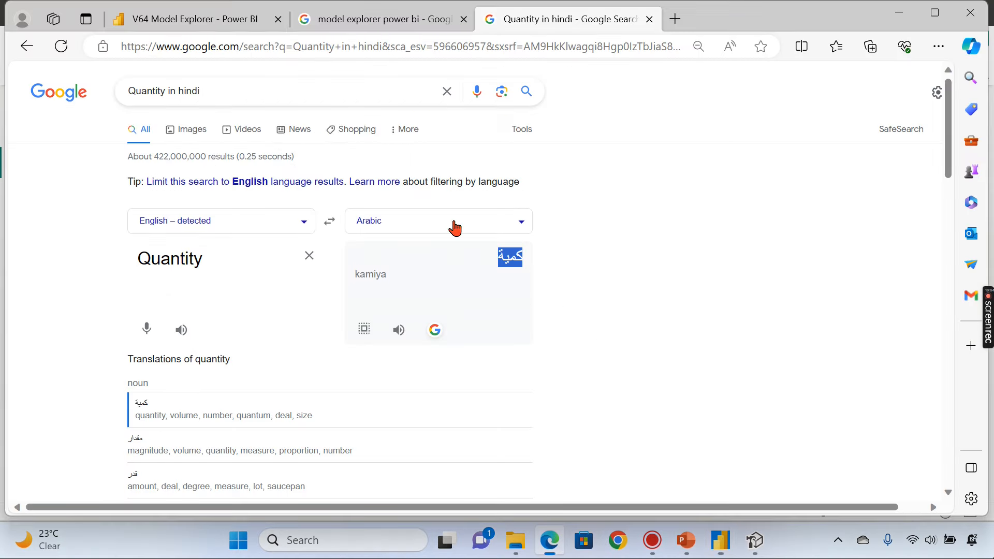
pyautogui.click(207, 18)
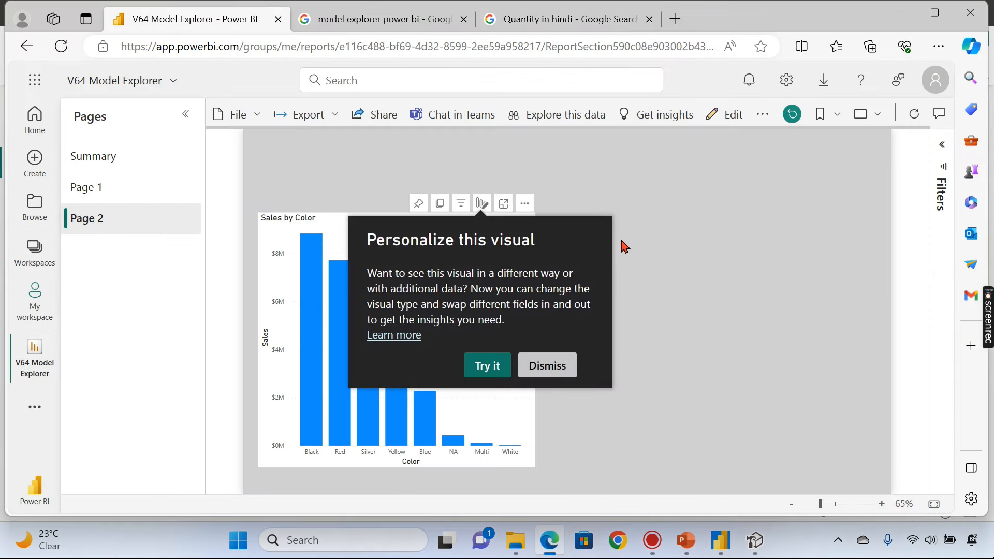
pyautogui.click(45, 321)
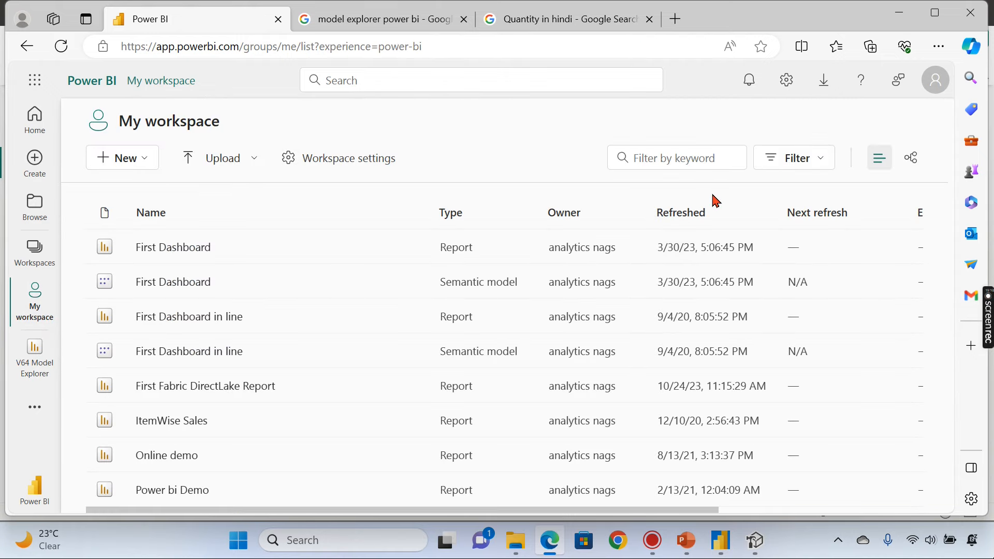
# Sort the My workspace items by refresh date and look through the list for the published report
pyautogui.click(691, 214)
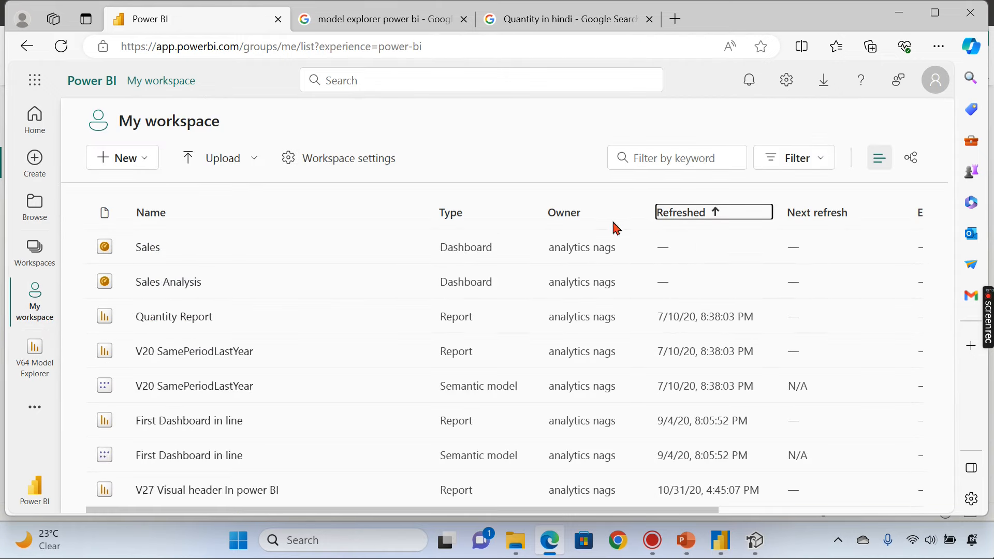
pyautogui.scroll(-3, 287, 399)
pyautogui.scroll(-5, 288, 402)
pyautogui.hotkey('ctrl', 'Tab')
pyautogui.hotkey('ctrl', 'Tab')
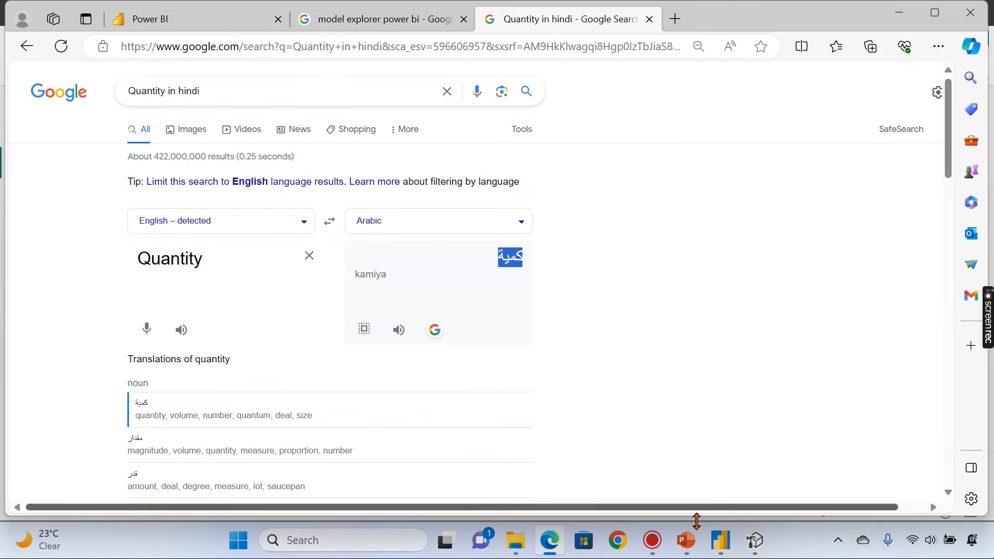
pyautogui.click(720, 539)
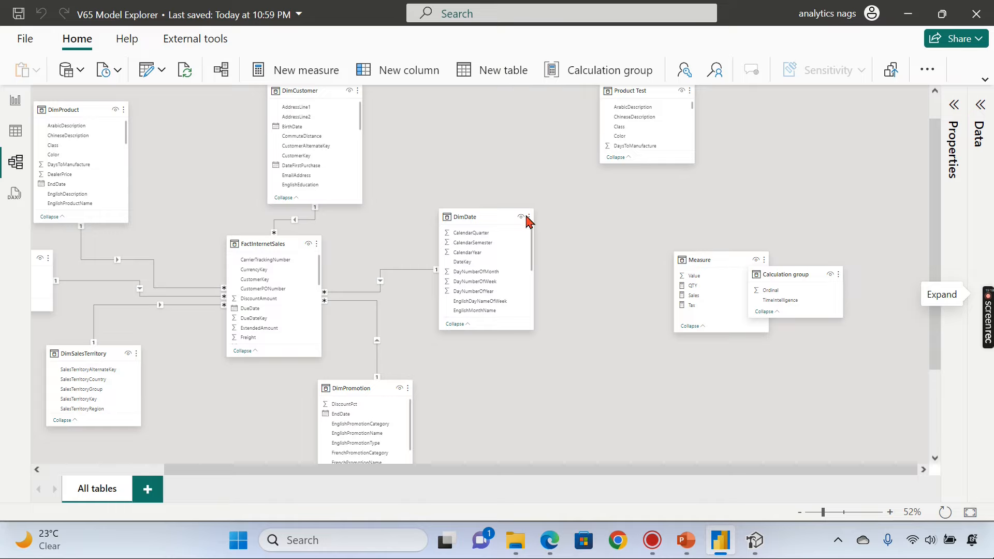
pyautogui.hotkey('alt', 'Tab')
# Return to My workspace in the Power BI service and filter its items by the keyword v65
pyautogui.click(204, 21)
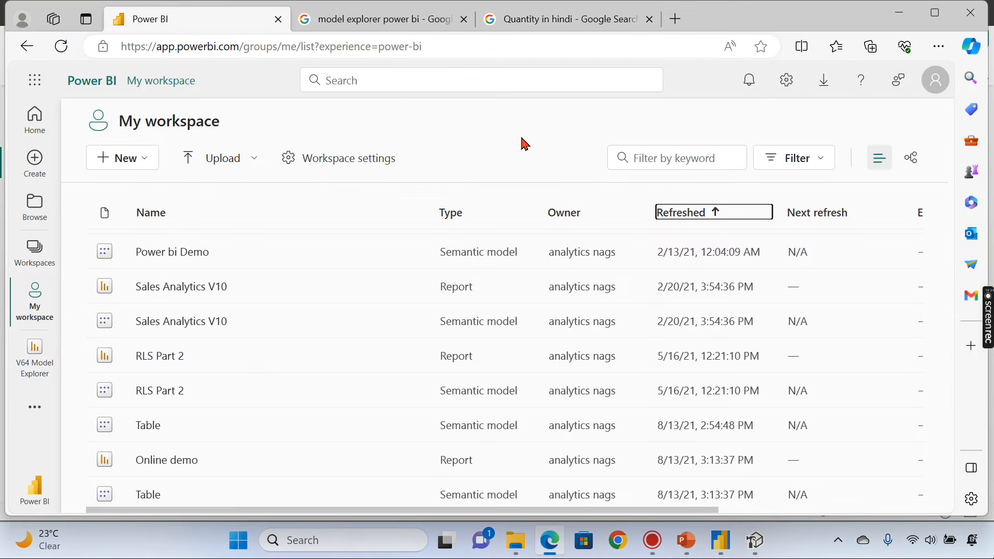
pyautogui.click(682, 159)
pyautogui.write('v65')
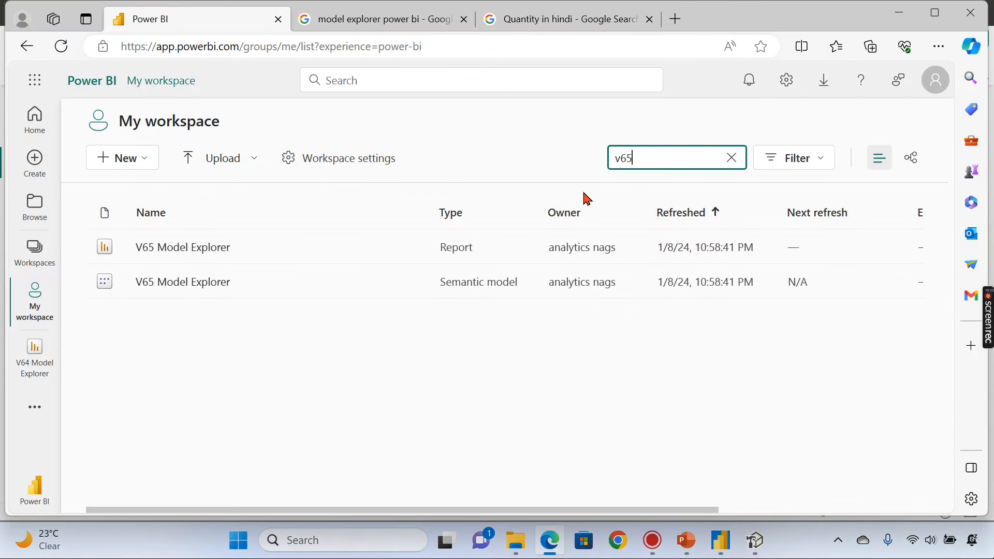
# Open the V65 Model Explorer report, accept the offer to personalize the visual and show the Summary page
pyautogui.click(188, 254)
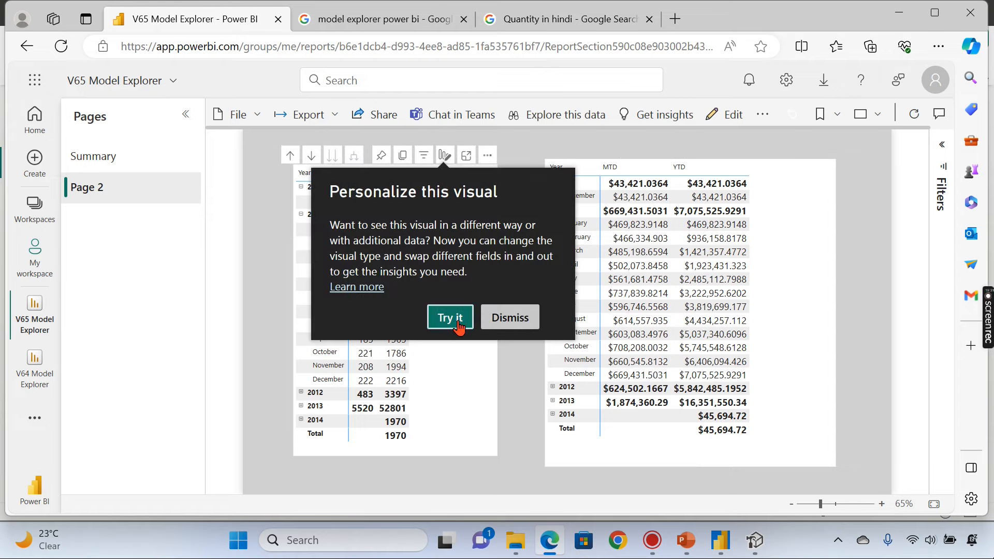
pyautogui.click(454, 318)
pyautogui.click(96, 156)
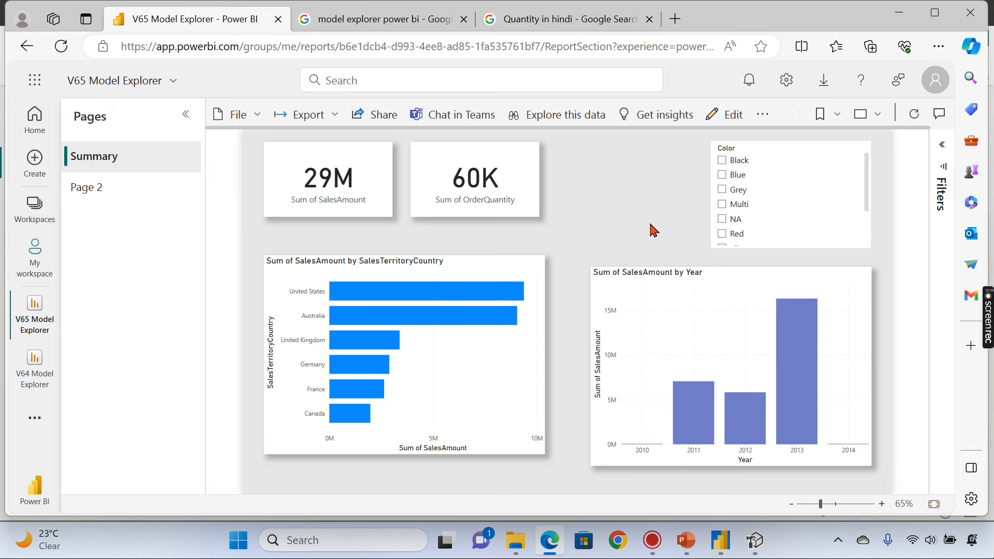
pyautogui.moveTo(504, 206)
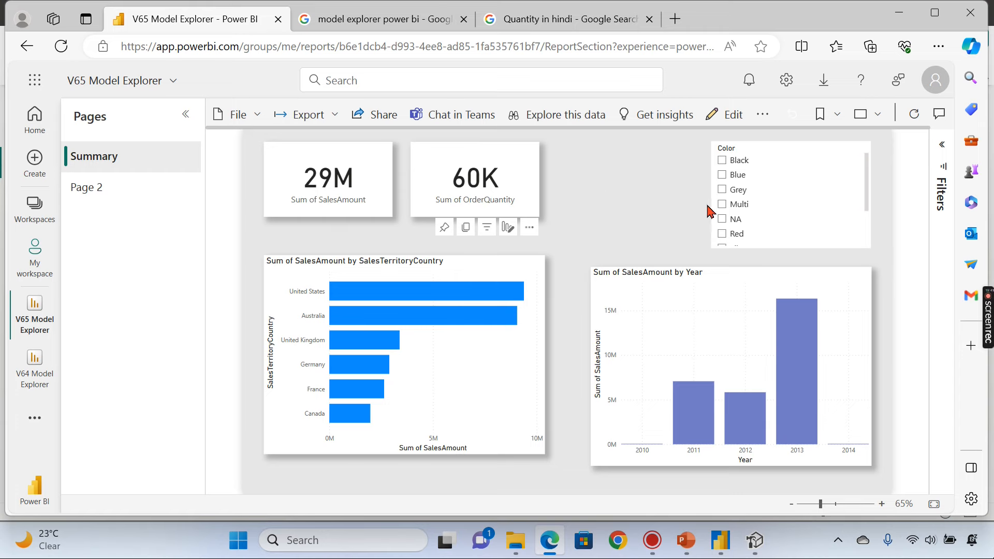
# Switch to Power BI Desktop and, on the report's Summary page, replace SalesAmount with the QTY measure on the yearly column chart's Y-axis
pyautogui.click(719, 540)
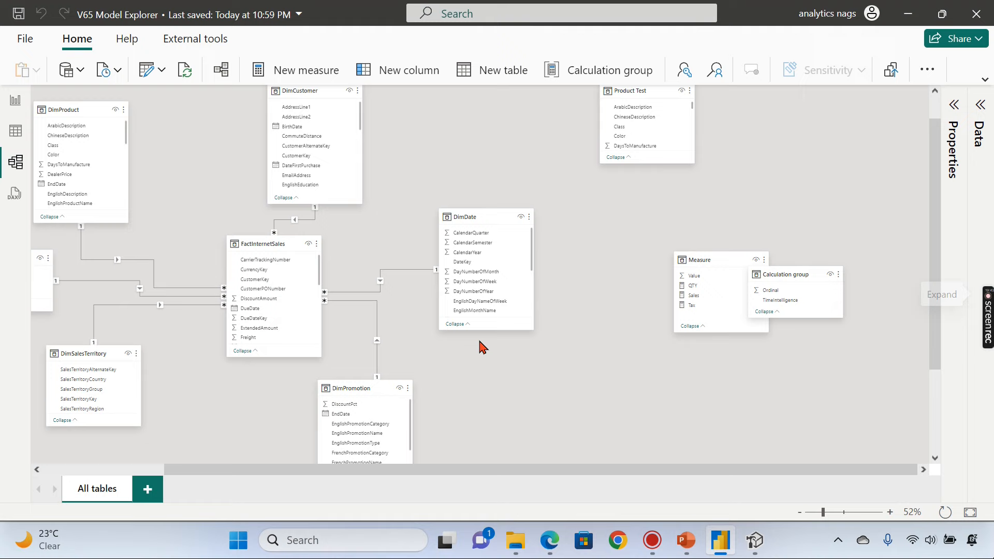
pyautogui.click(16, 102)
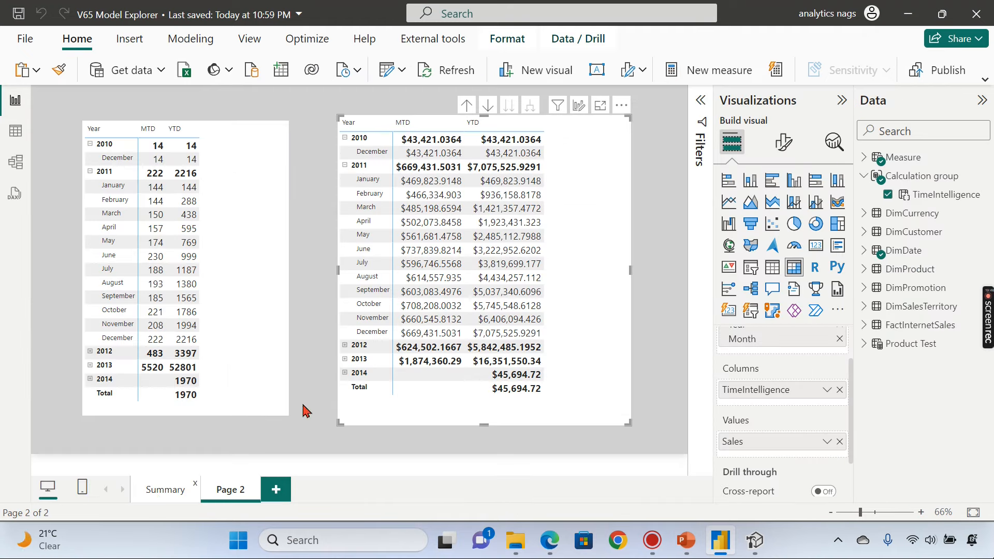
pyautogui.click(160, 492)
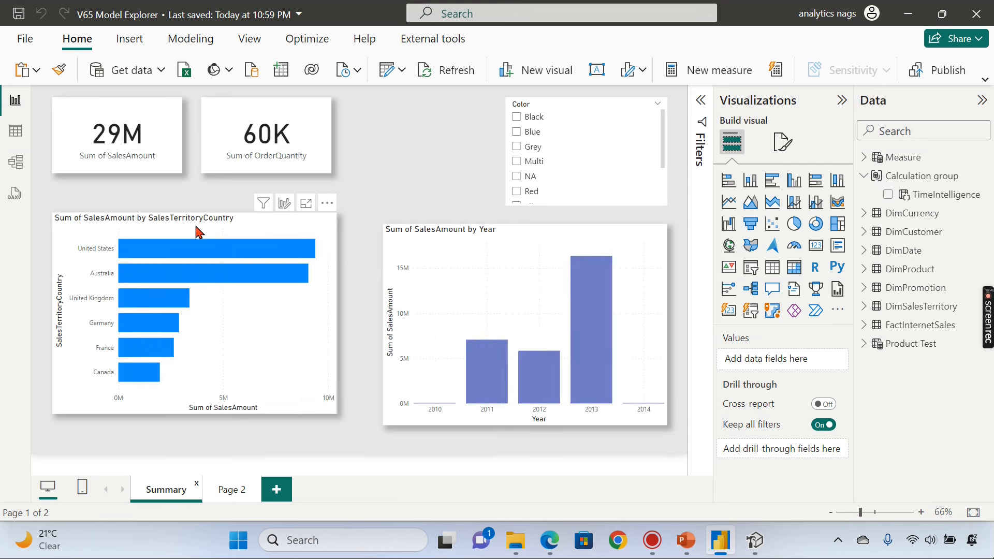
pyautogui.click(663, 263)
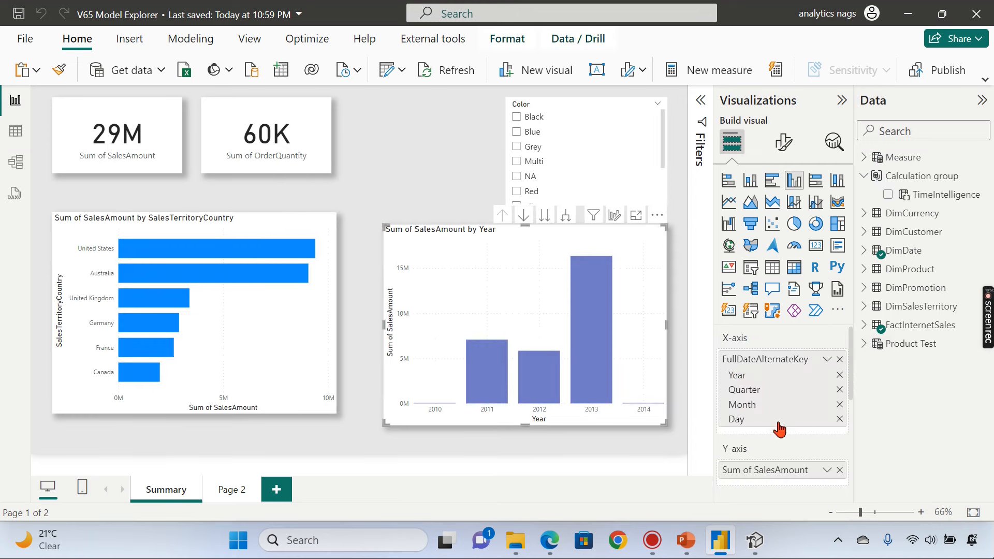
pyautogui.scroll(-3, 778, 424)
pyautogui.click(840, 368)
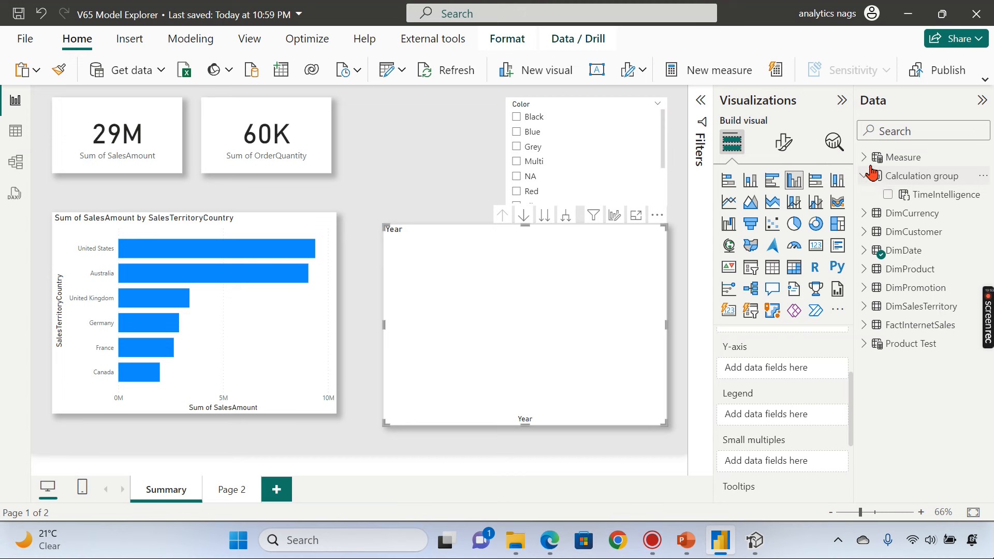
pyautogui.click(863, 157)
pyautogui.click(887, 176)
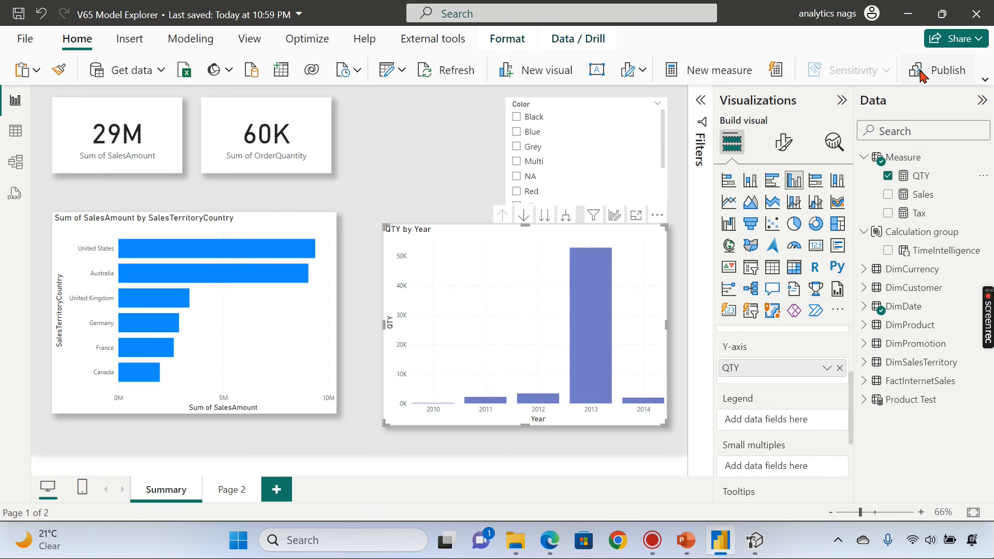
# Save the changes and publish the report to My workspace, replacing the existing V65 Model Explorer dataset
pyautogui.click(552, 296)
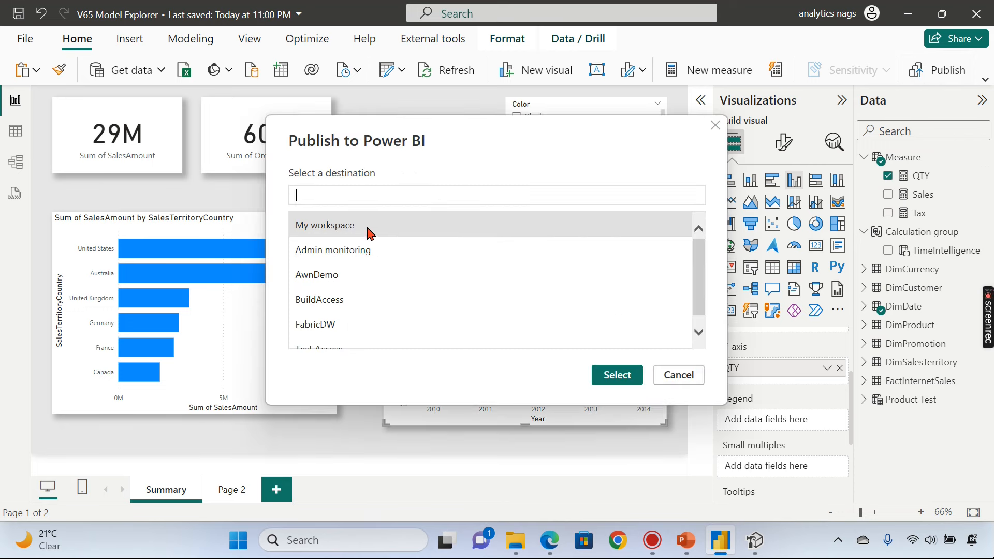
pyautogui.click(618, 374)
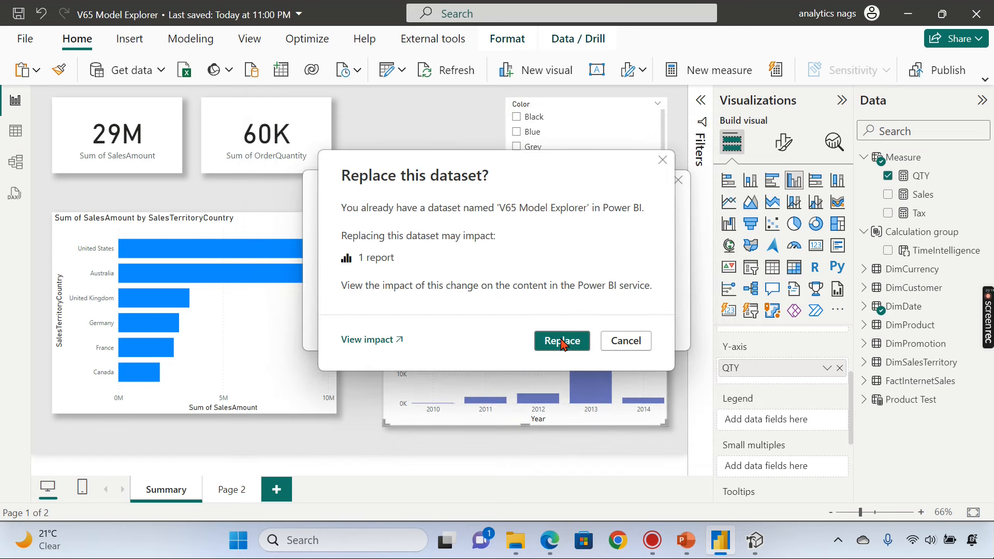
pyautogui.click(563, 342)
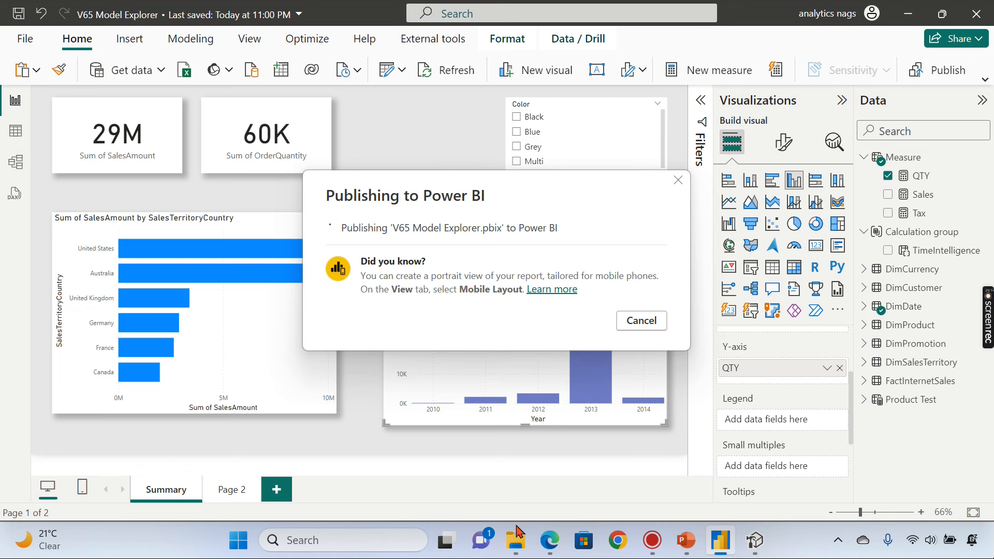
# Switch to the Edge browser, reload the V65 Model Explorer report and close the model explorer search page
pyautogui.moveTo(543, 546)
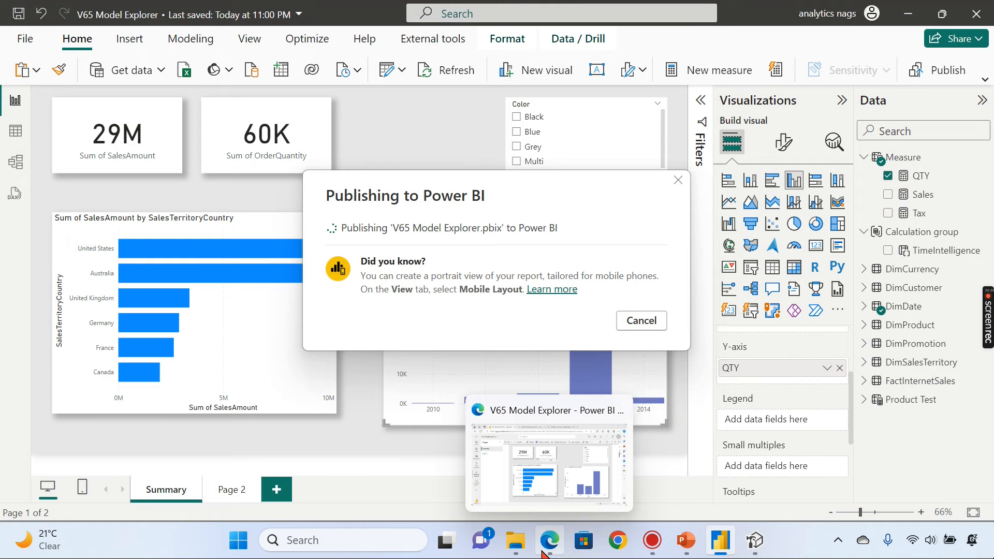
pyautogui.click(577, 454)
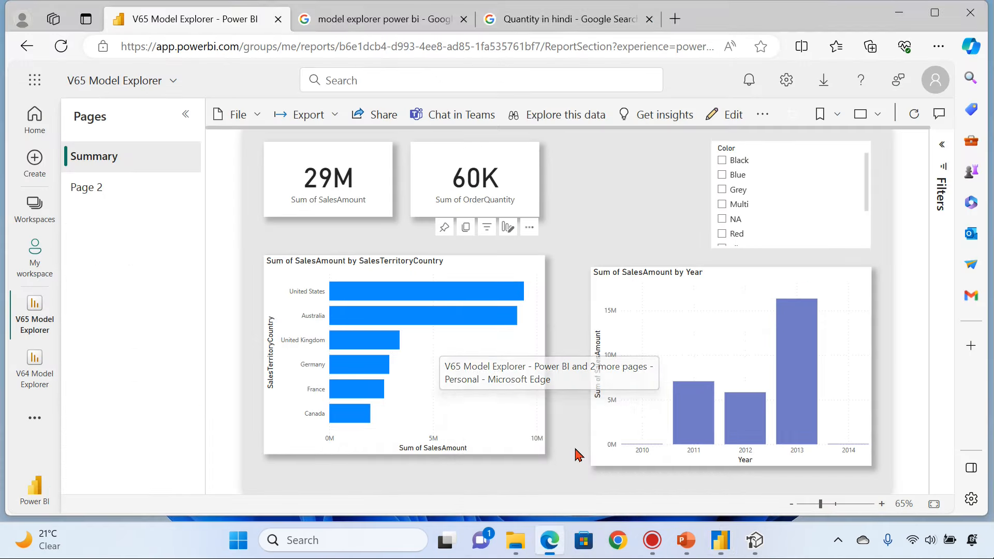
pyautogui.click(511, 46)
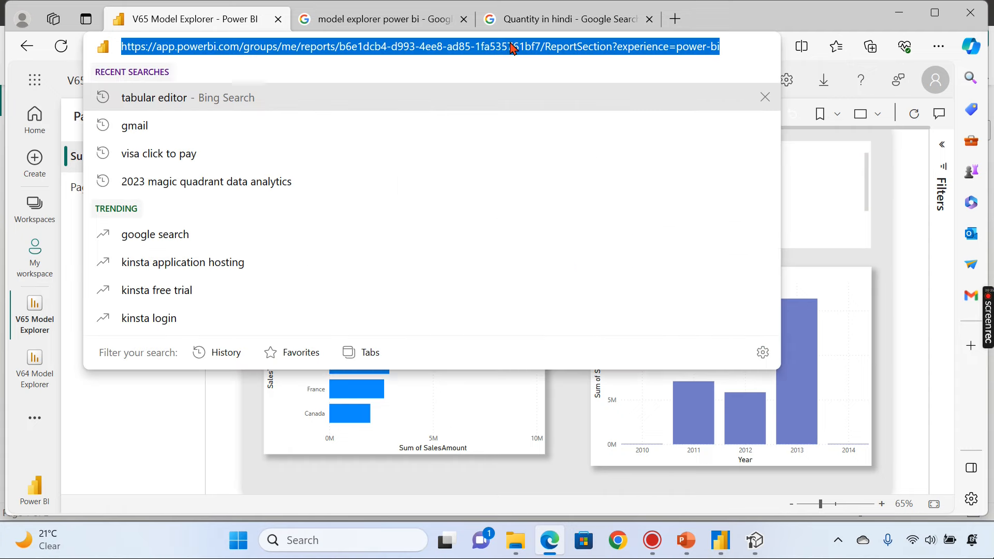
pyautogui.press('Return')
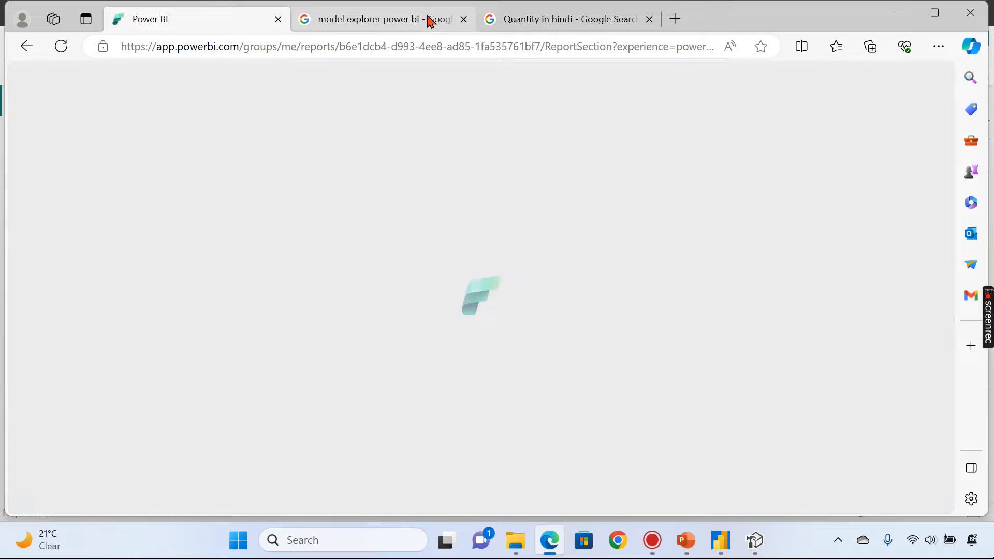
pyautogui.middleClick(433, 22)
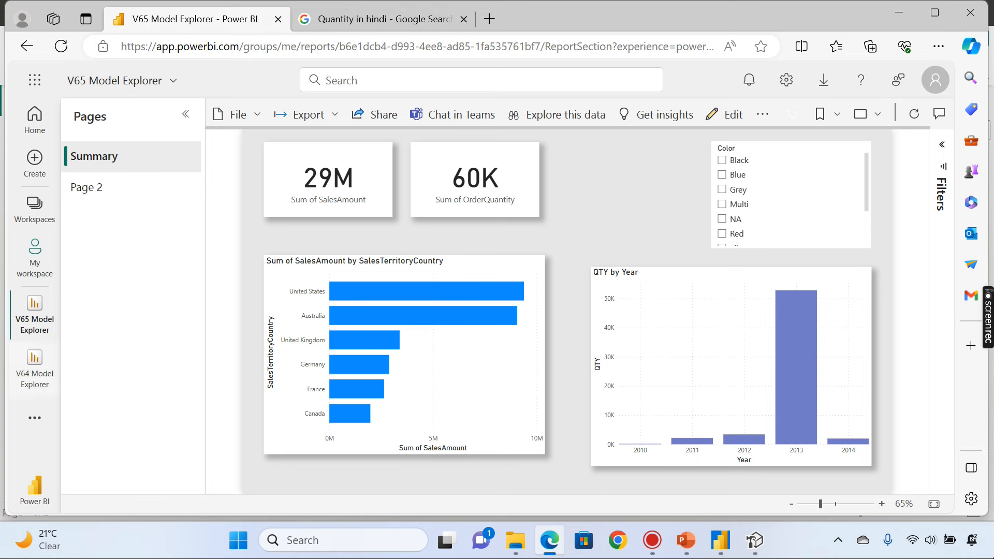
# Set the Power BI service display language to Hindi (हिंदी), dismiss the page translation offer and reopen the V65 Model Explorer report
pyautogui.click(787, 80)
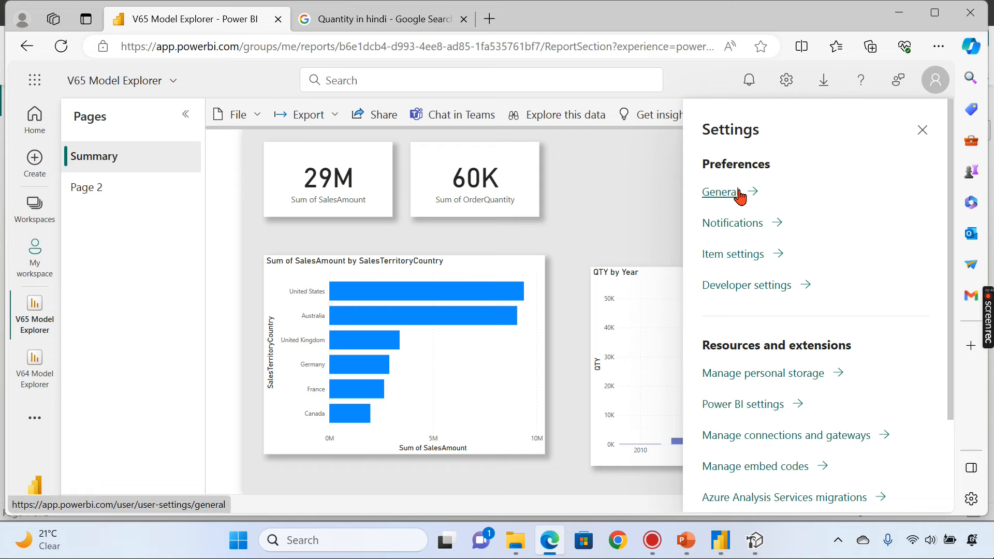
pyautogui.click(720, 194)
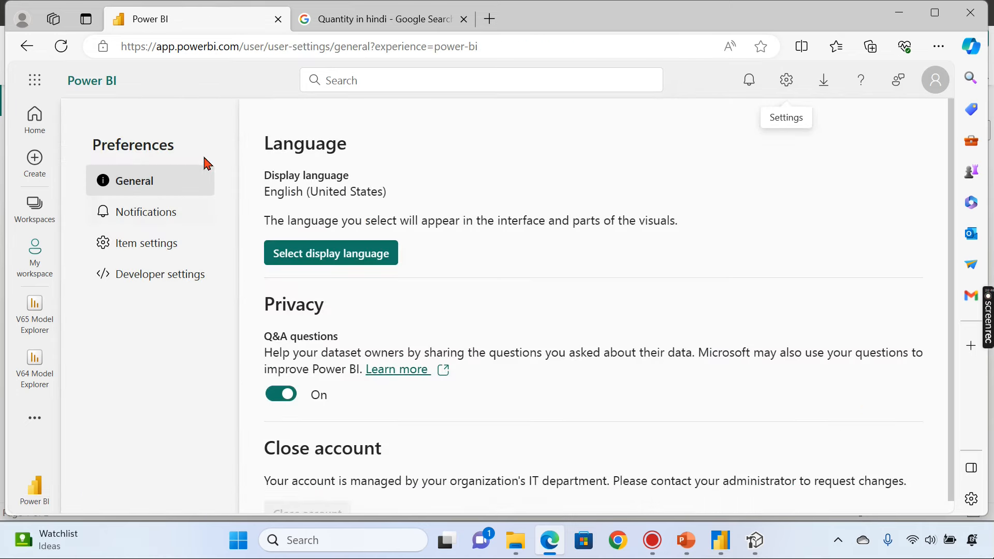
pyautogui.click(304, 262)
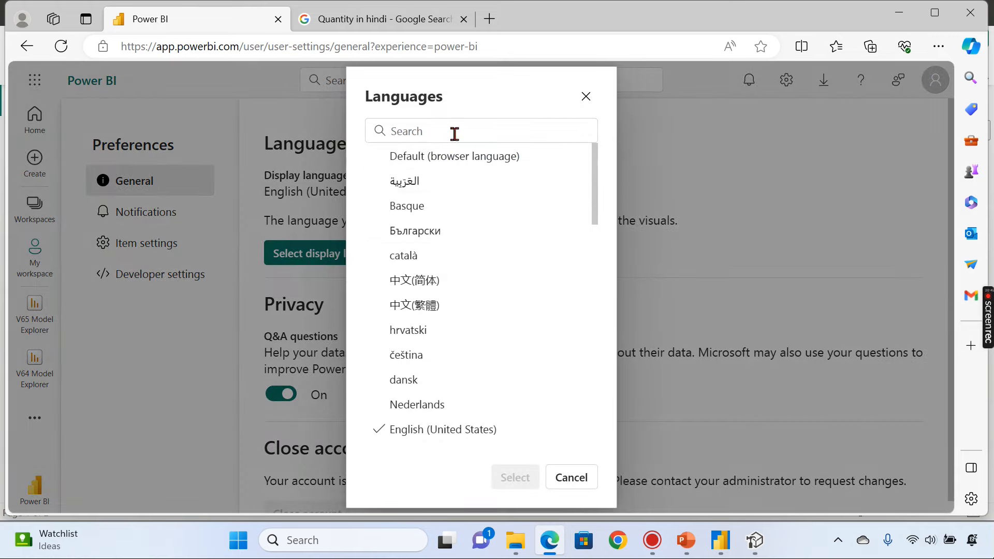
pyautogui.scroll(-1, 523, 282)
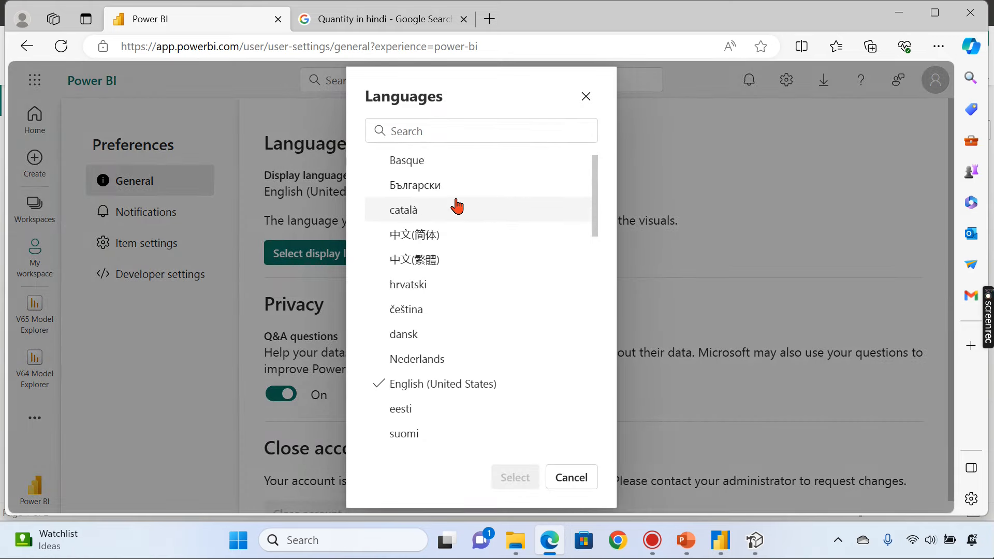
pyautogui.scroll(-5, 456, 206)
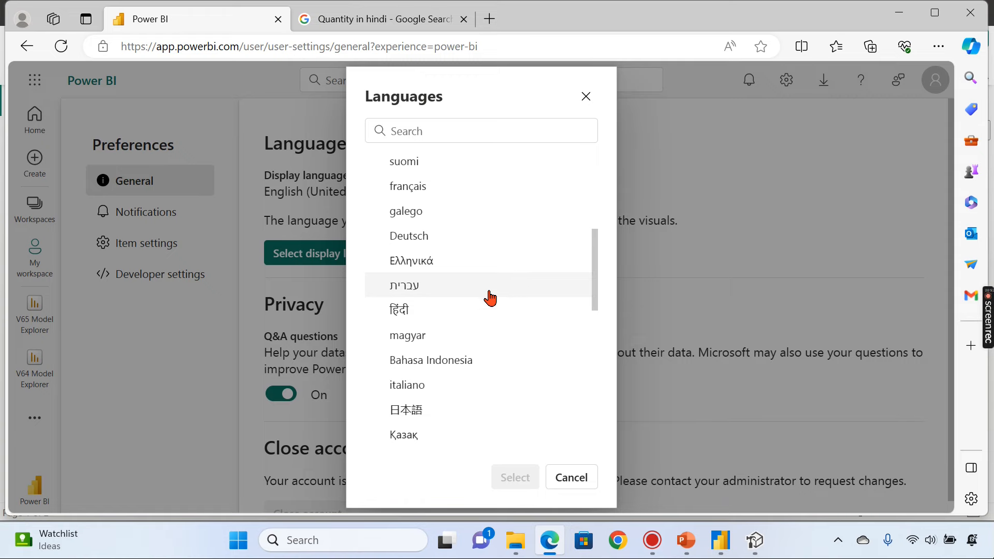
pyautogui.scroll(-3, 489, 299)
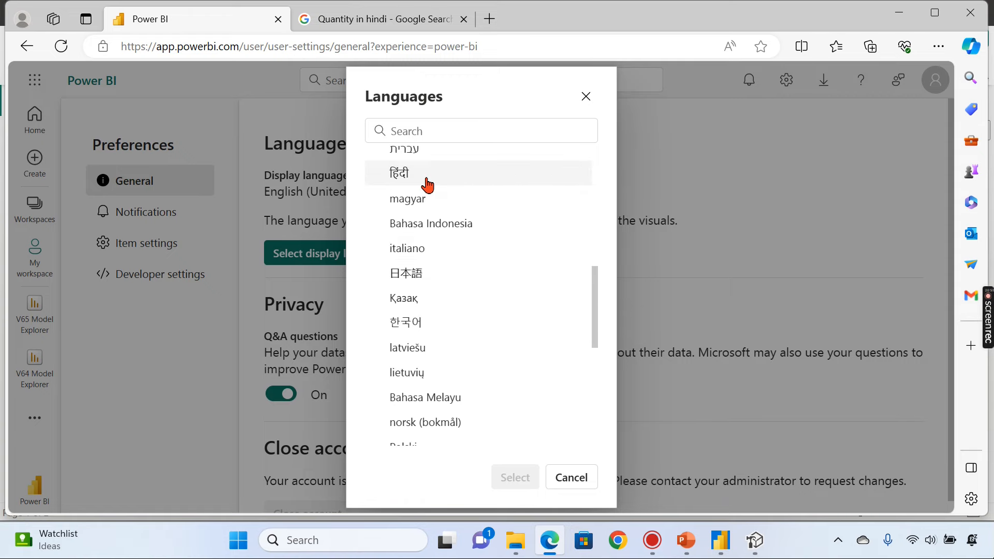
pyautogui.click(425, 183)
pyautogui.click(515, 476)
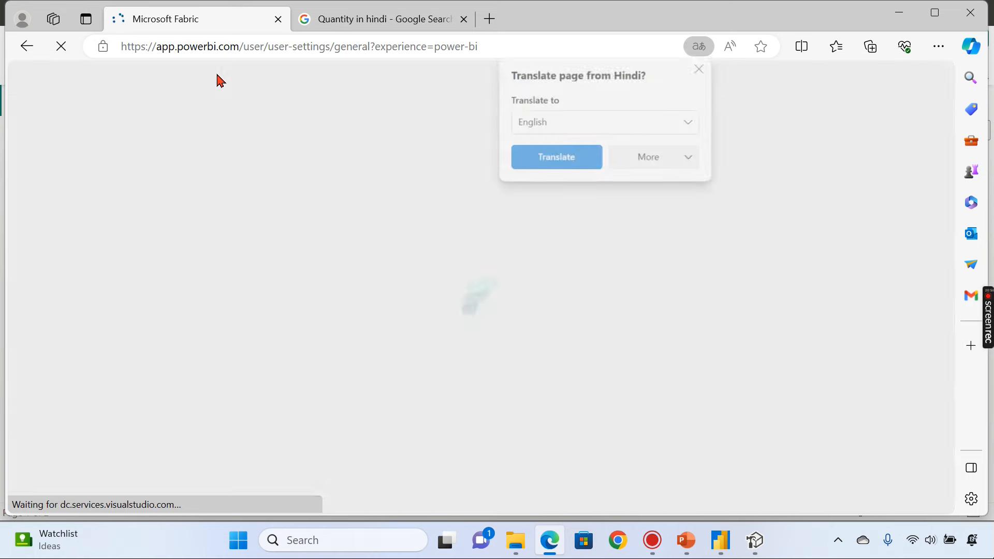
pyautogui.click(698, 70)
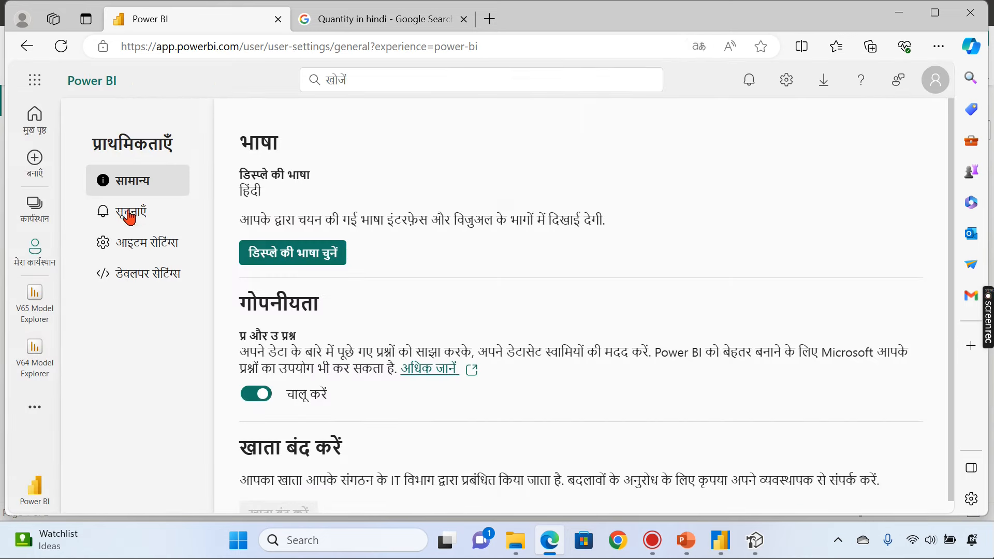
pyautogui.click(38, 322)
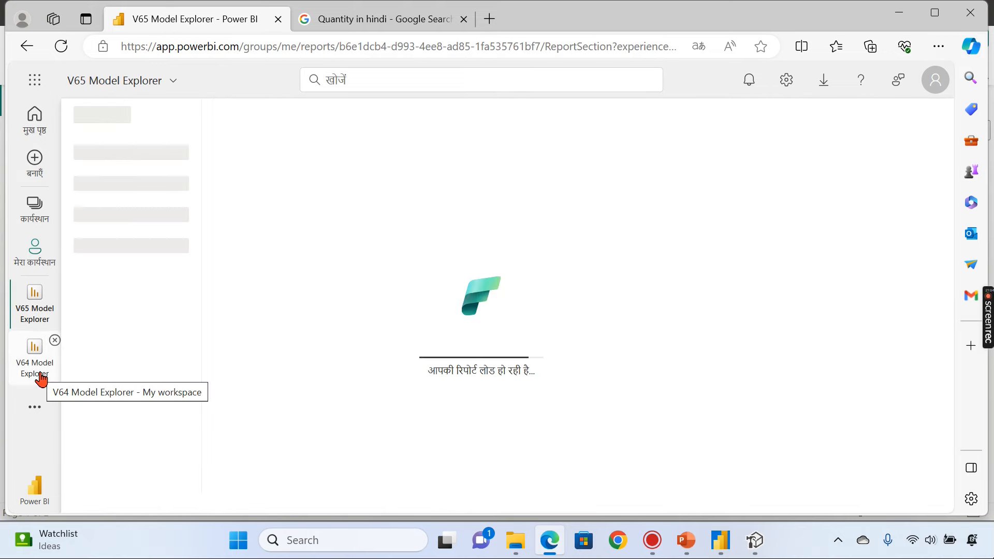
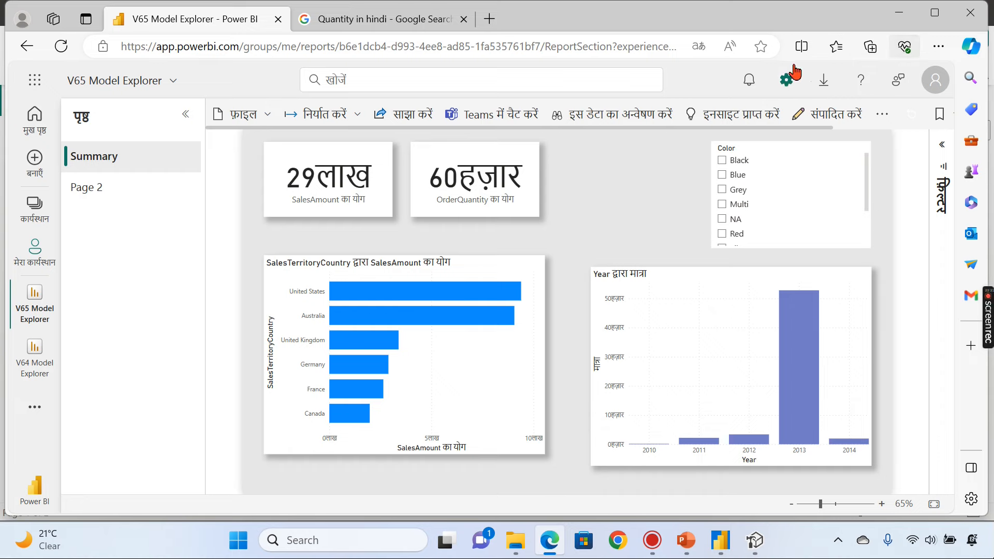
# Set the Power BI service display language to English (United States), dismiss the page translation offer and reopen the V65 Model Explorer report
pyautogui.click(787, 79)
pyautogui.click(720, 192)
pyautogui.click(291, 252)
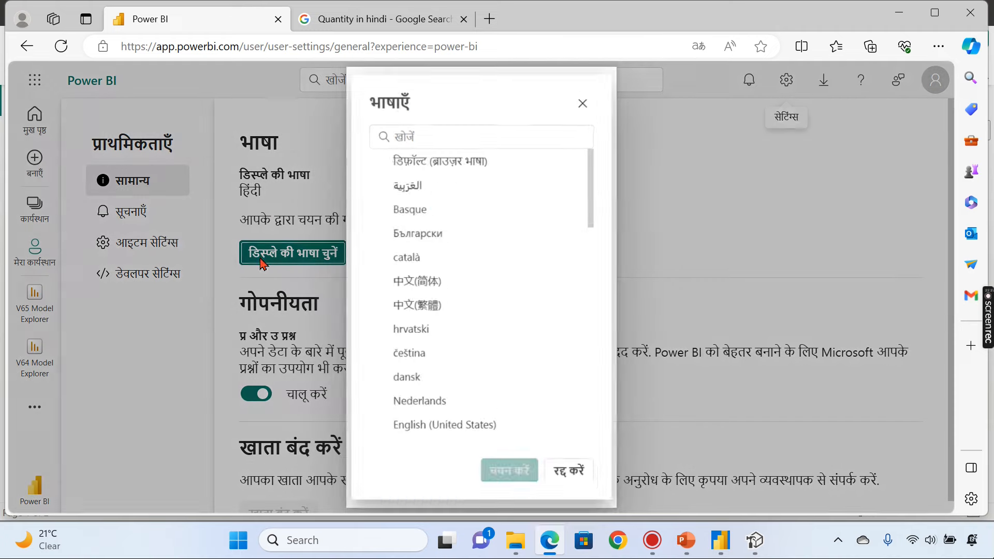
pyautogui.click(438, 127)
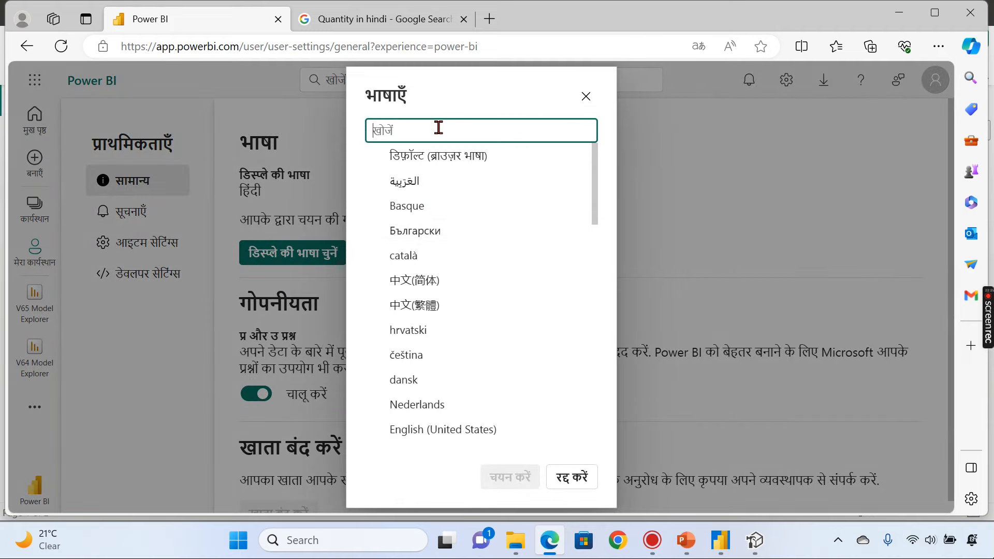
pyautogui.write('eng')
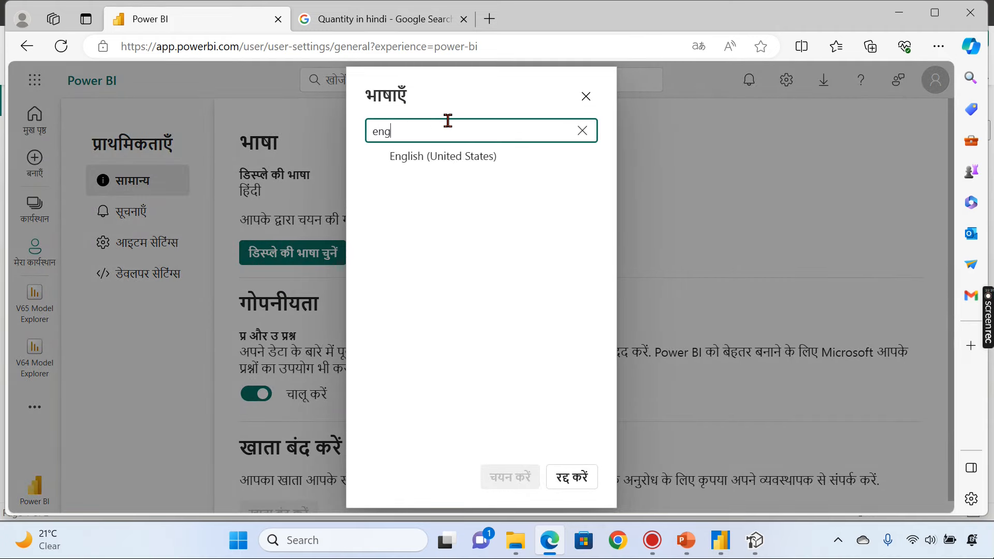
pyautogui.click(439, 157)
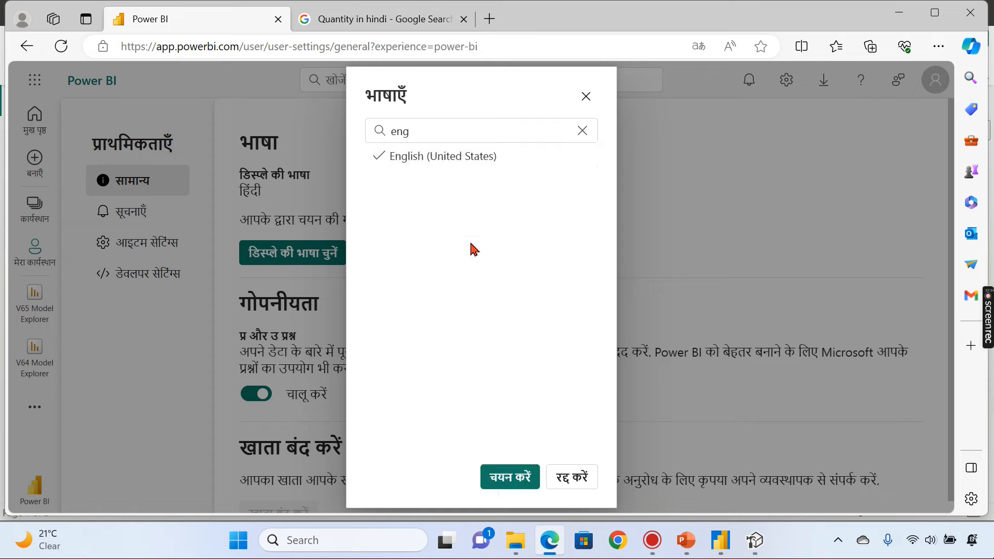
pyautogui.click(511, 476)
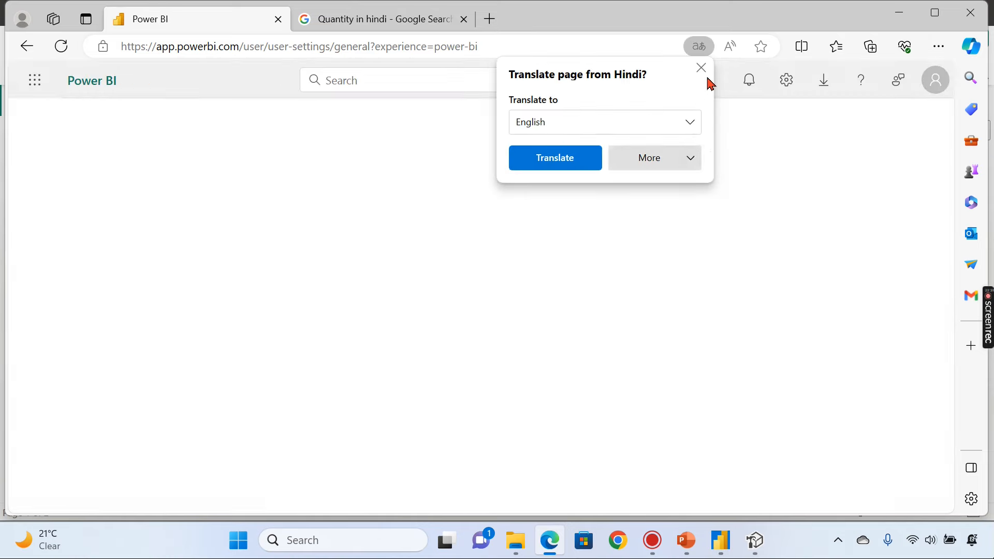
pyautogui.click(701, 68)
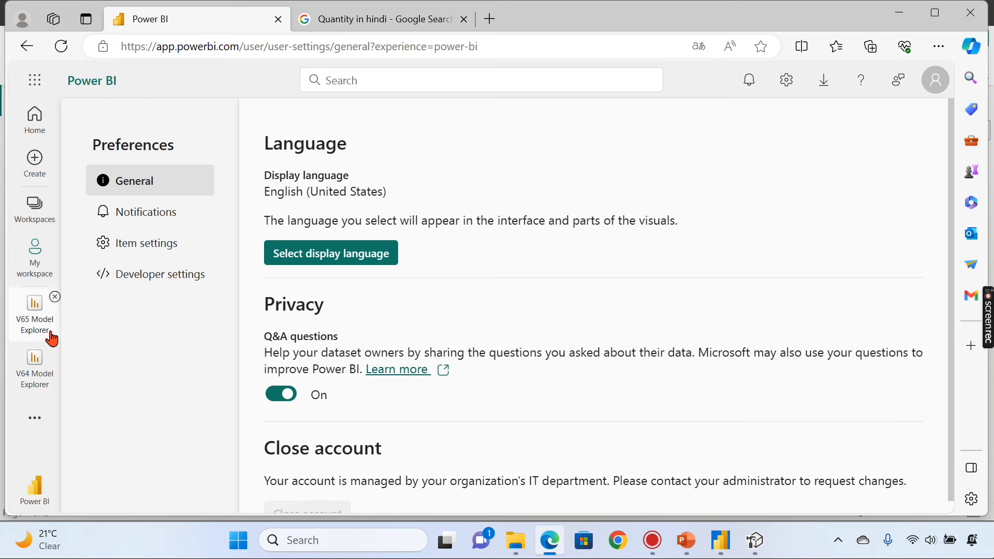
pyautogui.click(41, 374)
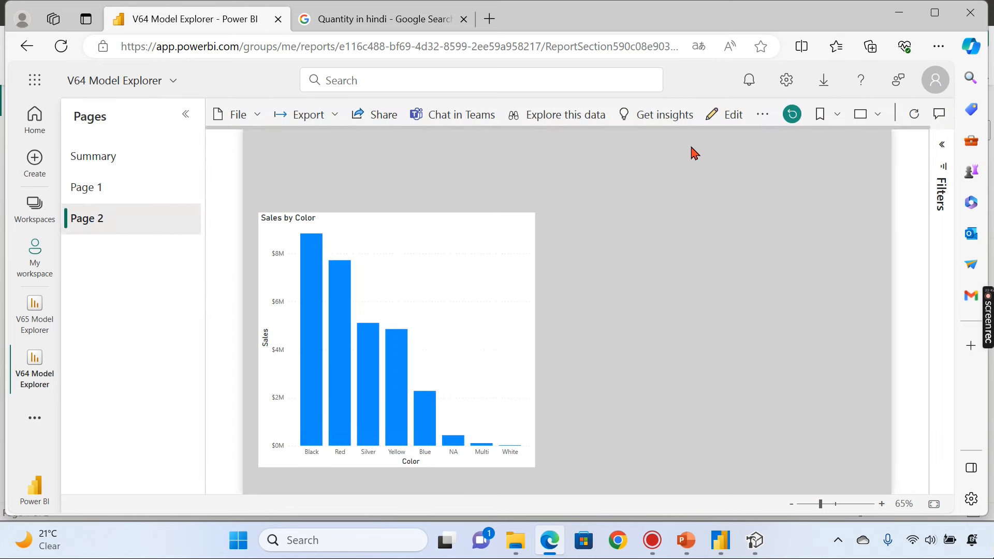
pyautogui.click(35, 325)
pyautogui.moveTo(730, 553)
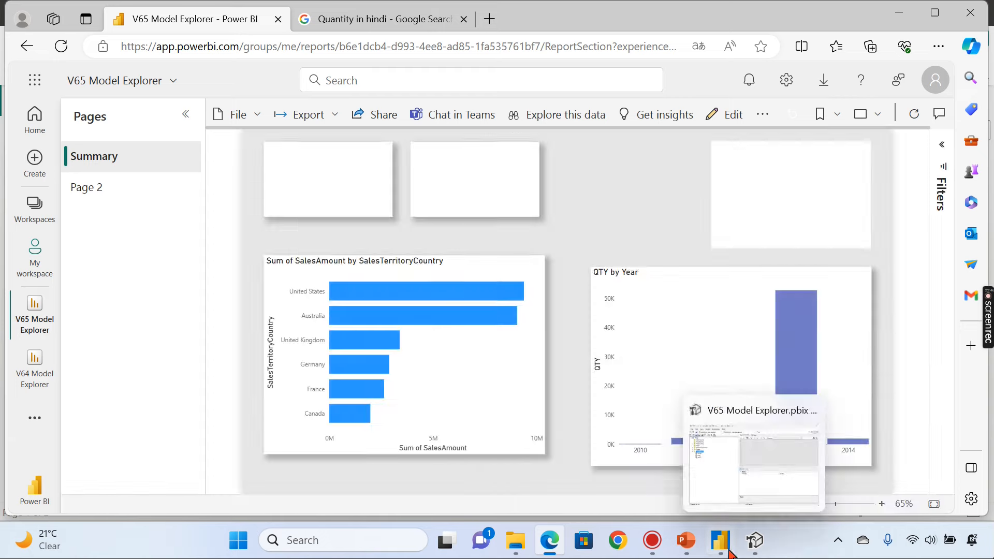
pyautogui.click(754, 541)
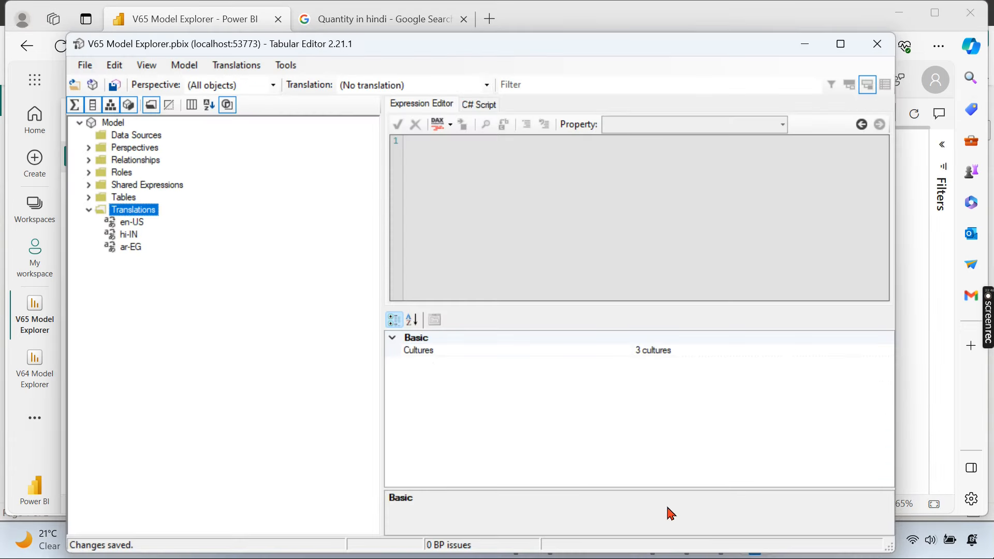
pyautogui.click(806, 44)
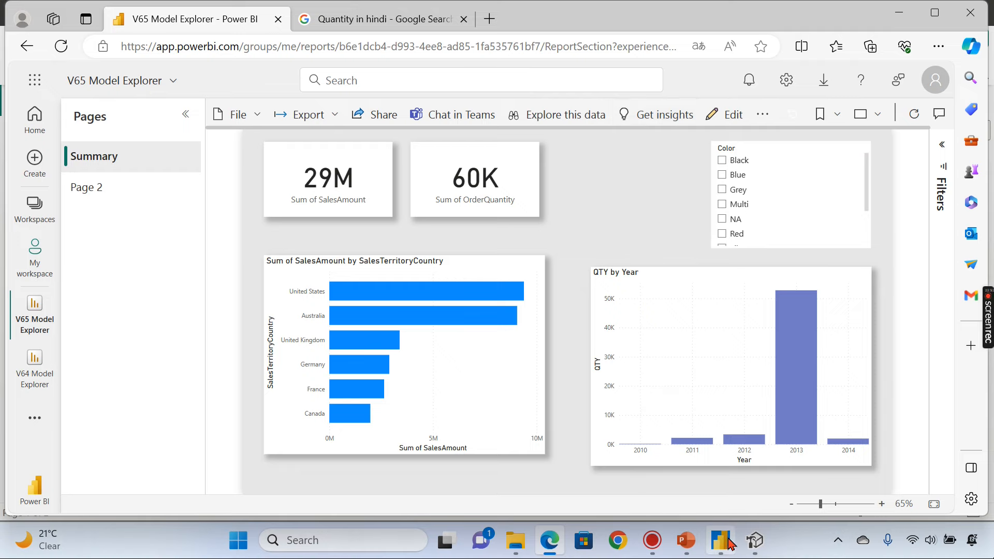
# Switch to Power BI Desktop and move the Color slicer slightly up and to the left on the report's Summary page
pyautogui.moveTo(721, 540)
pyautogui.click(716, 443)
pyautogui.click(653, 383)
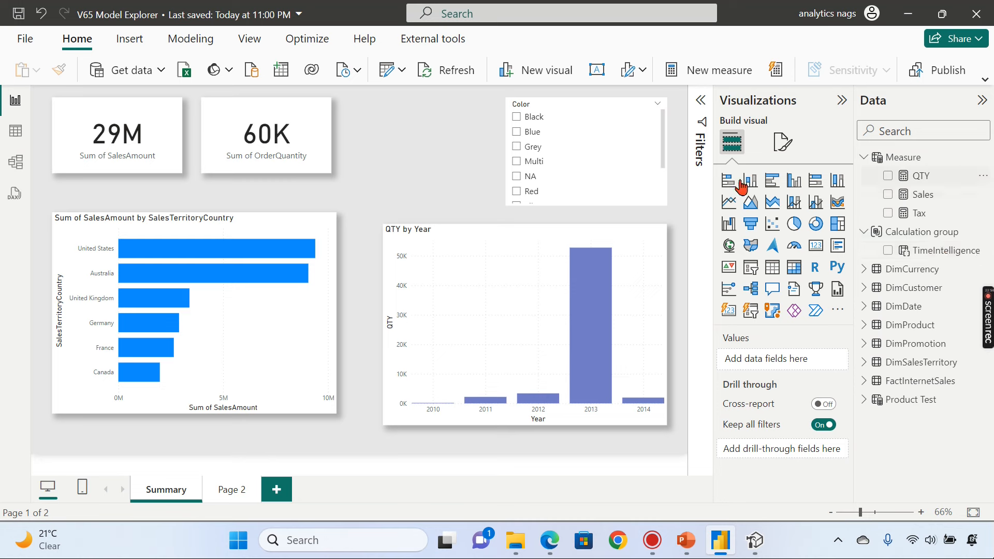
pyautogui.click(474, 239)
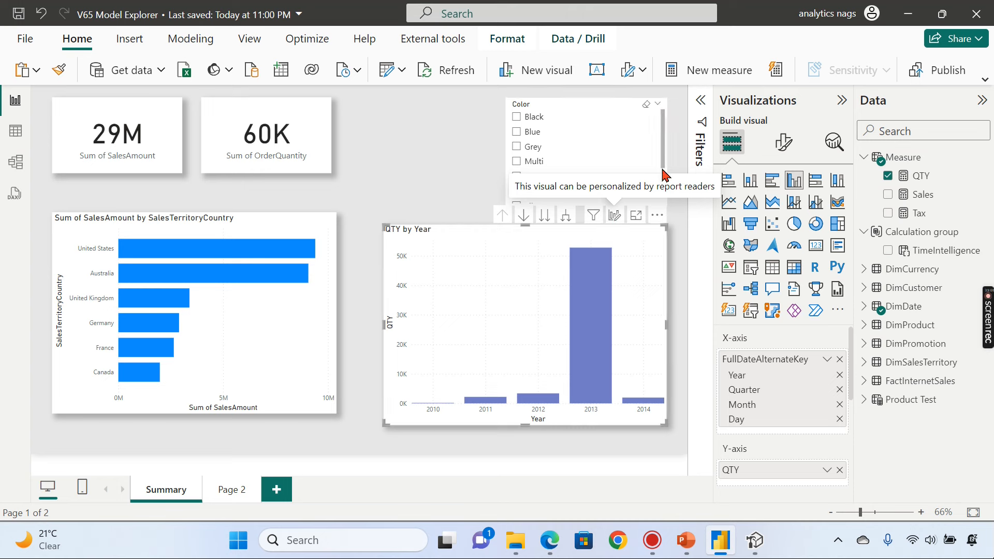
pyautogui.moveTo(587, 94); pyautogui.dragTo(559, 99)
pyautogui.click(463, 205)
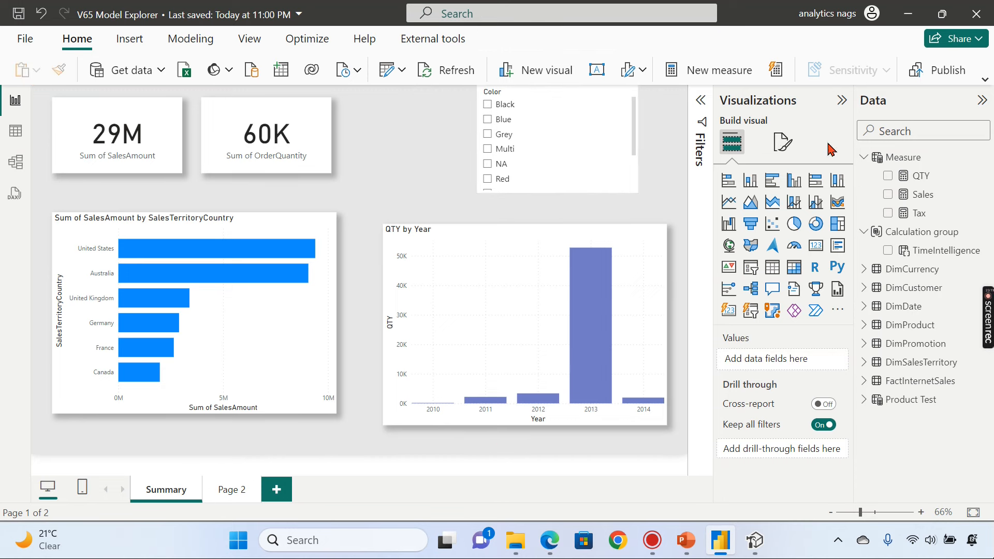
# On Page 2, convert the Sales matrix to a clustered bar chart and remove its TimeIntelligence field
pyautogui.click(783, 140)
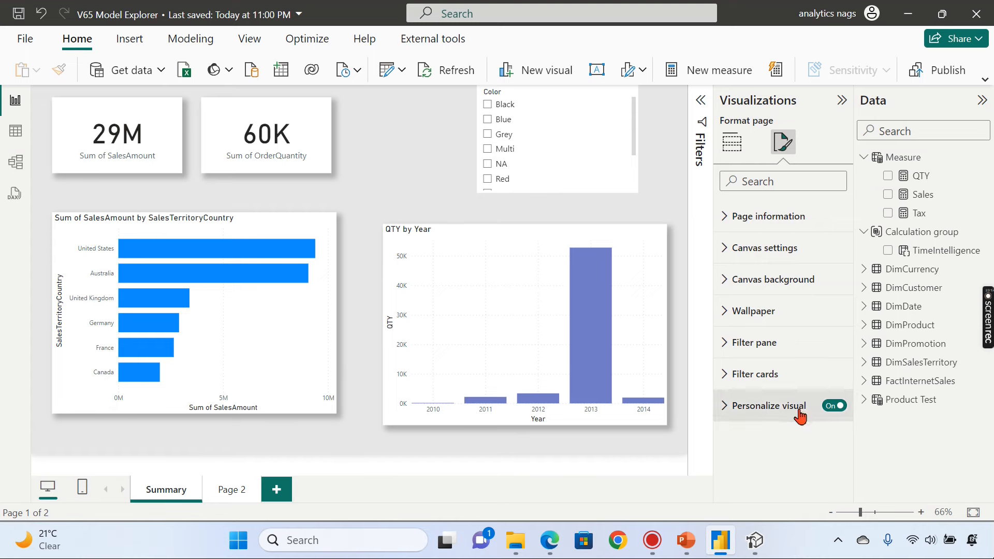
pyautogui.click(230, 496)
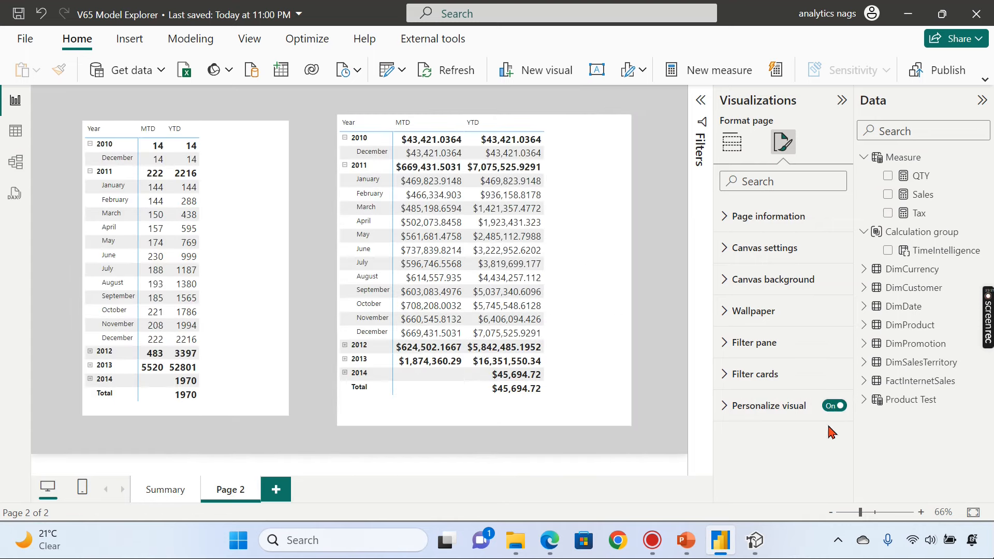
pyautogui.click(599, 165)
pyautogui.click(731, 141)
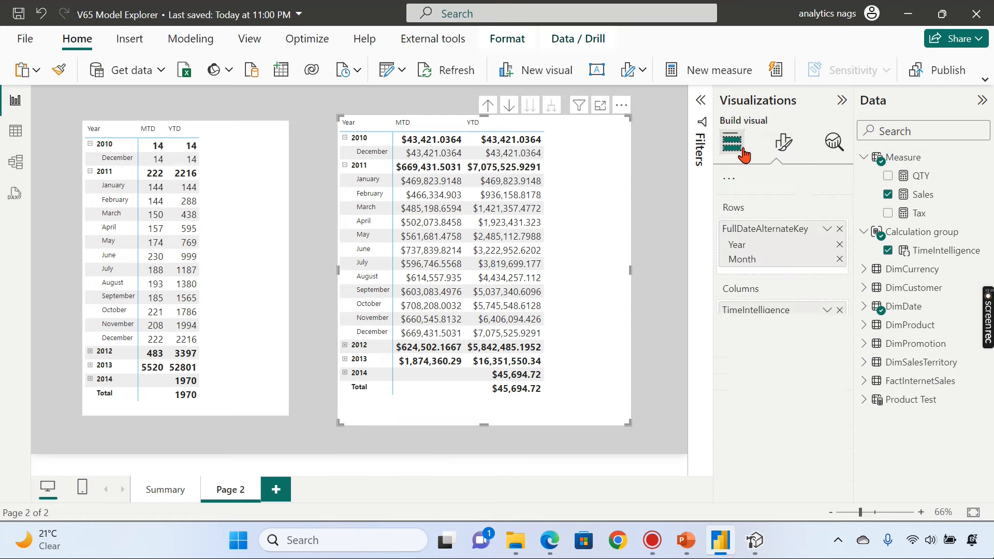
pyautogui.click(731, 141)
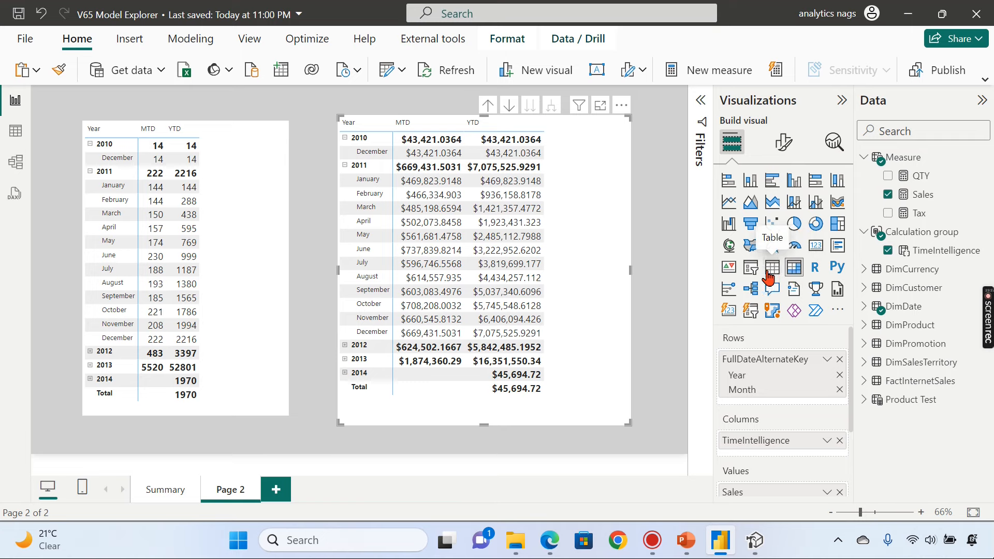
pyautogui.click(771, 270)
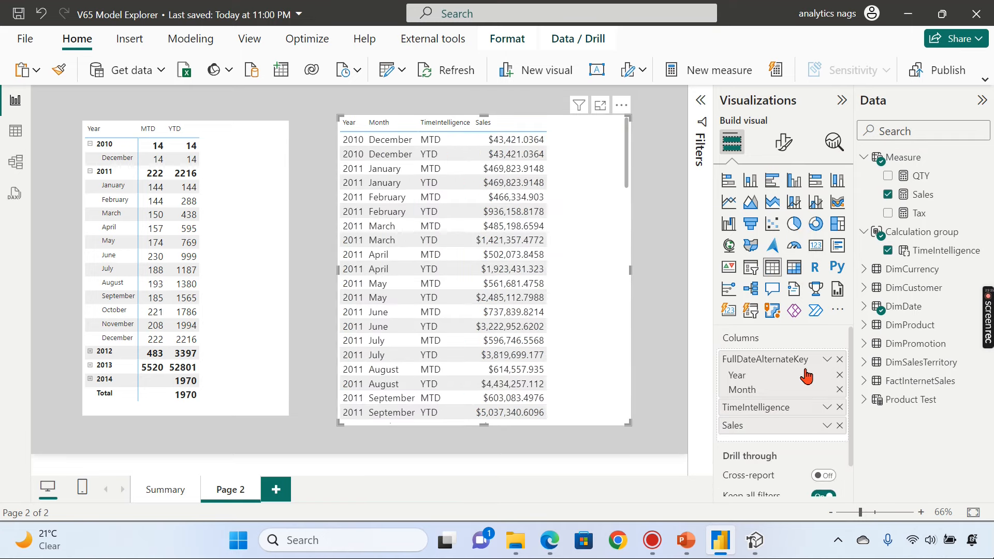
pyautogui.click(839, 408)
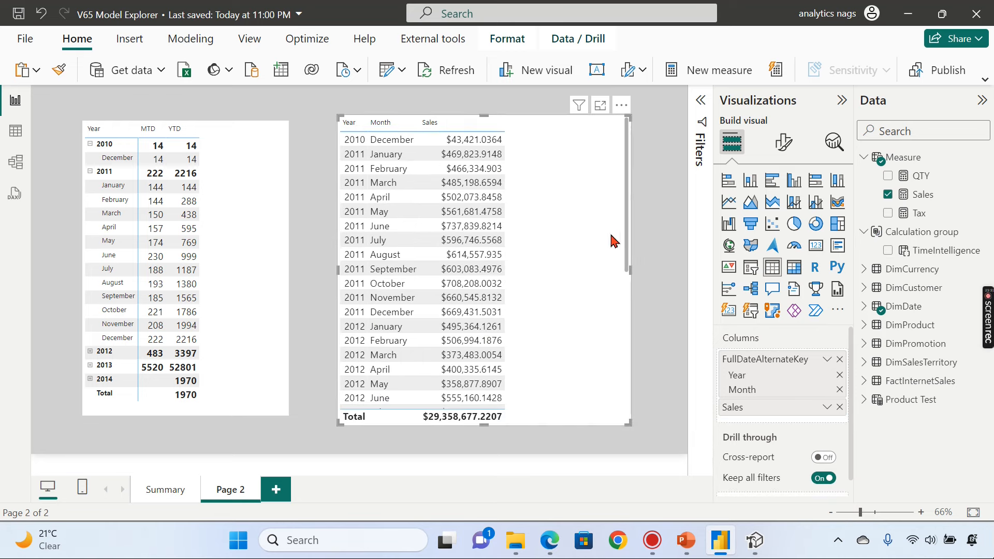
pyautogui.click(772, 181)
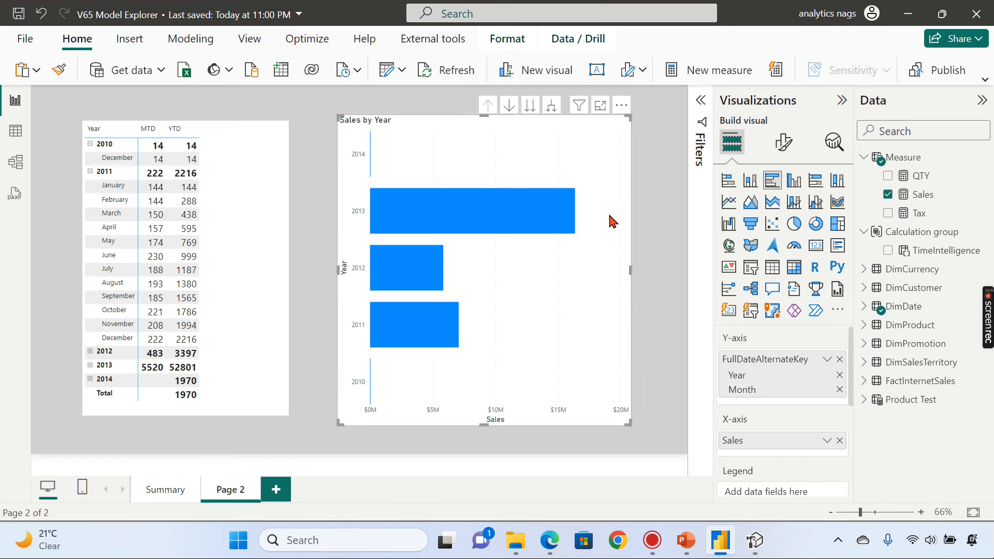
# Examine the Summary page's Personalize visual settings and report-reader perspective options, plus the QTY by Year chart's general format settings
pyautogui.click(172, 496)
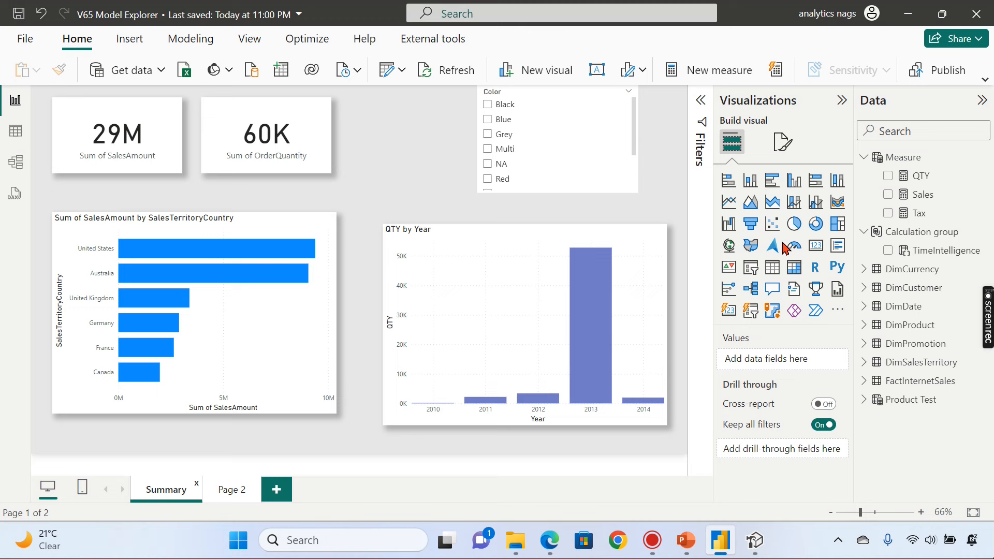
pyautogui.click(783, 142)
pyautogui.click(740, 405)
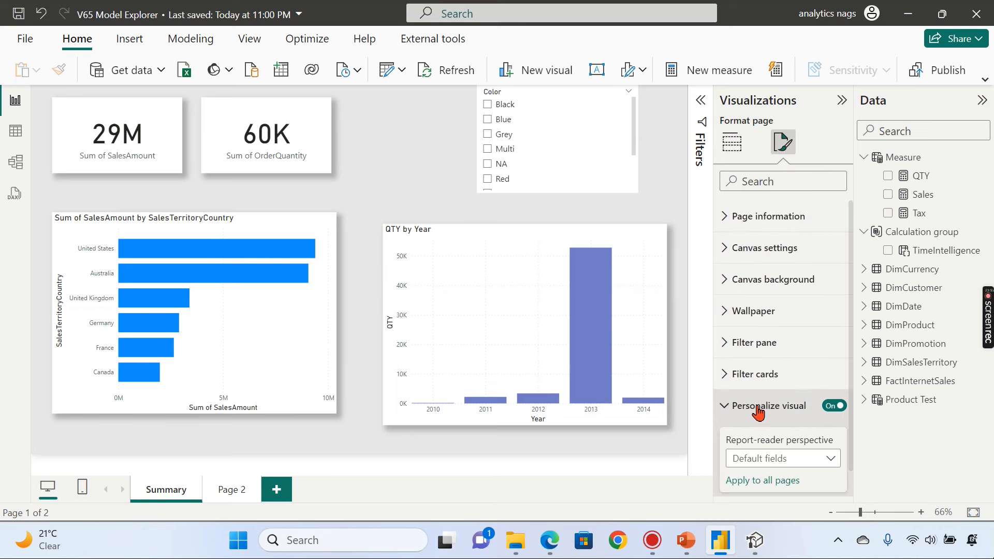
pyautogui.click(787, 437)
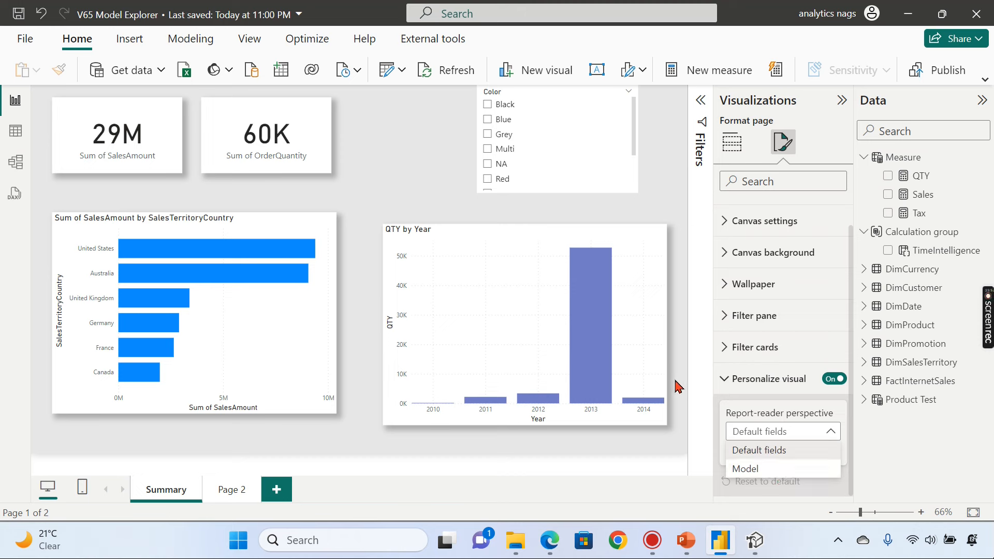
pyautogui.click(699, 371)
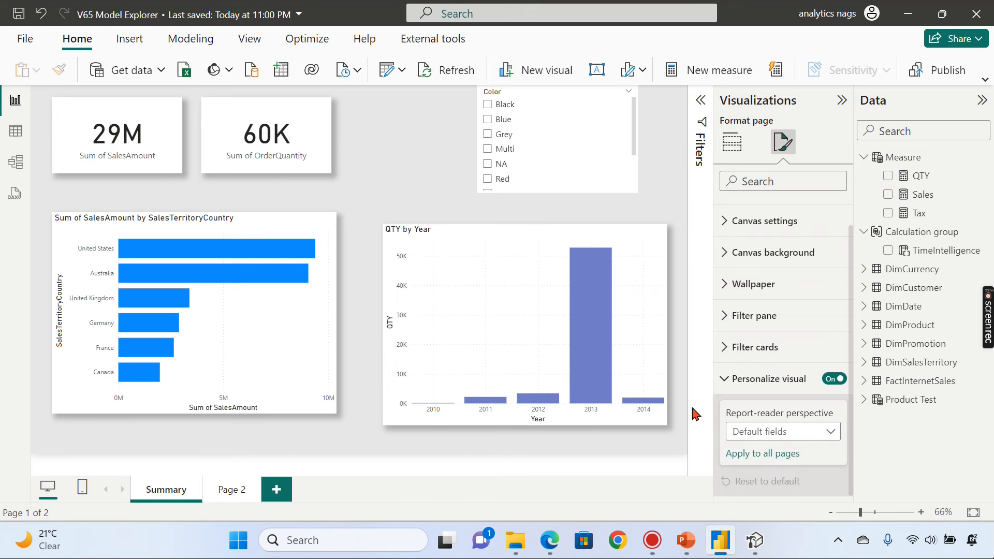
pyautogui.moveTo(497, 220)
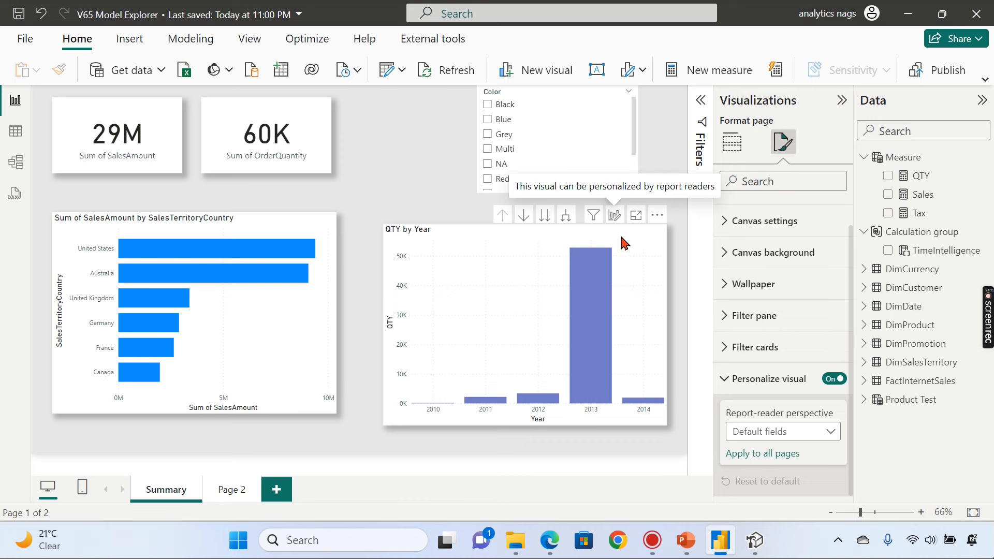
pyautogui.click(667, 287)
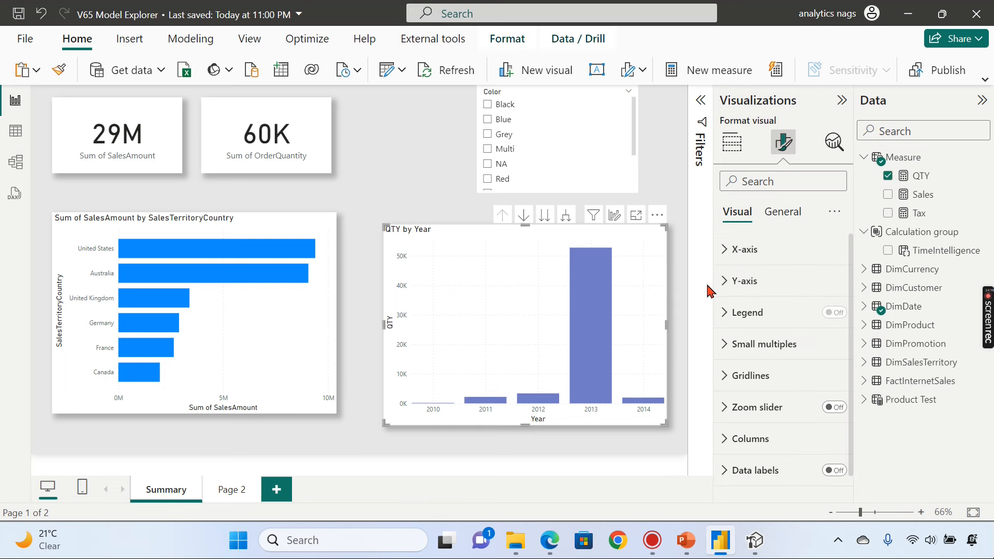
pyautogui.click(789, 216)
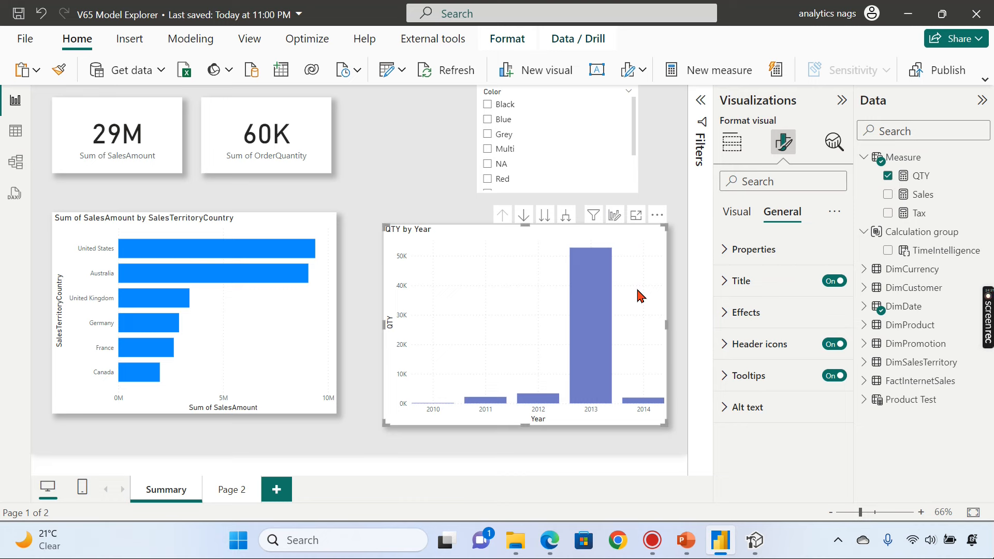
# Save the report changes and publish V65 Model Explorer to My workspace
pyautogui.click(928, 82)
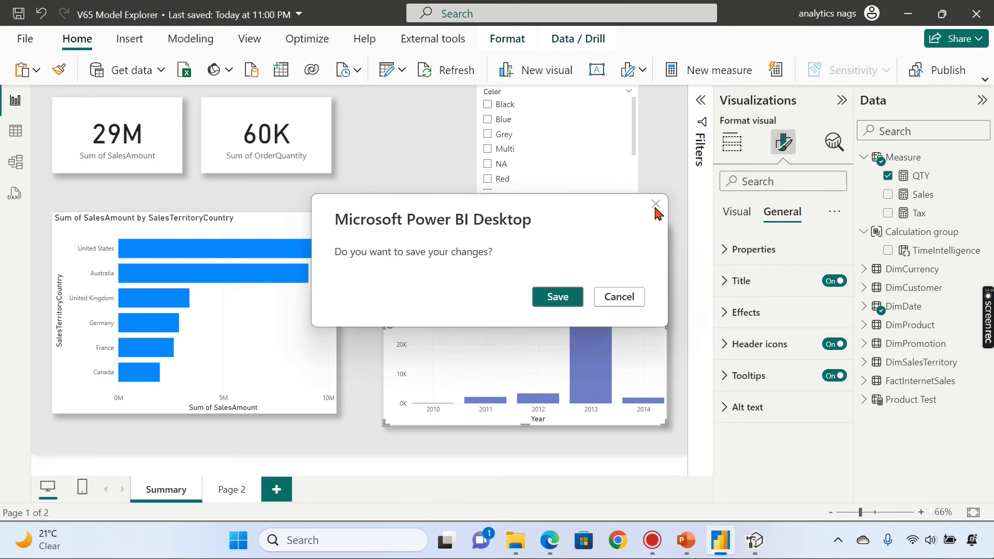
pyautogui.click(553, 303)
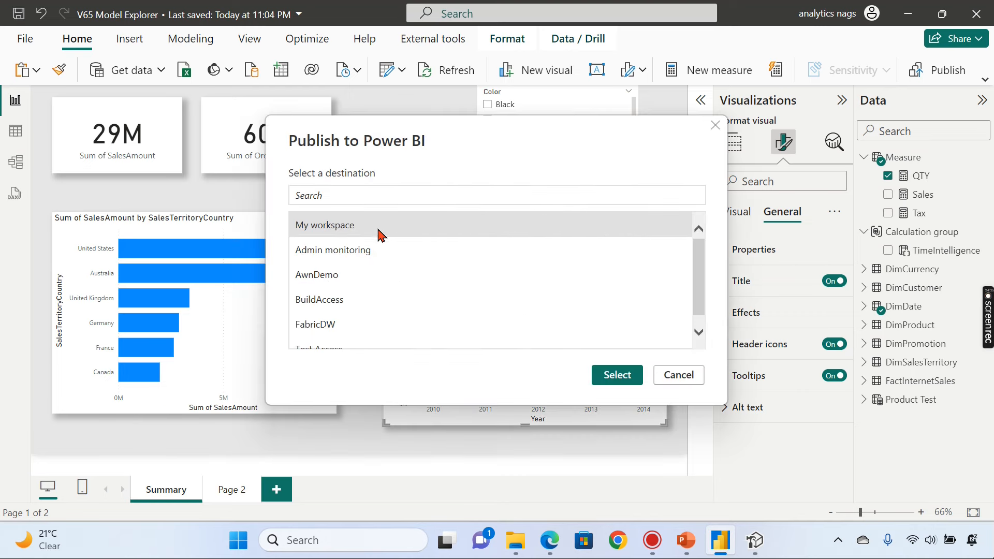
pyautogui.click(616, 374)
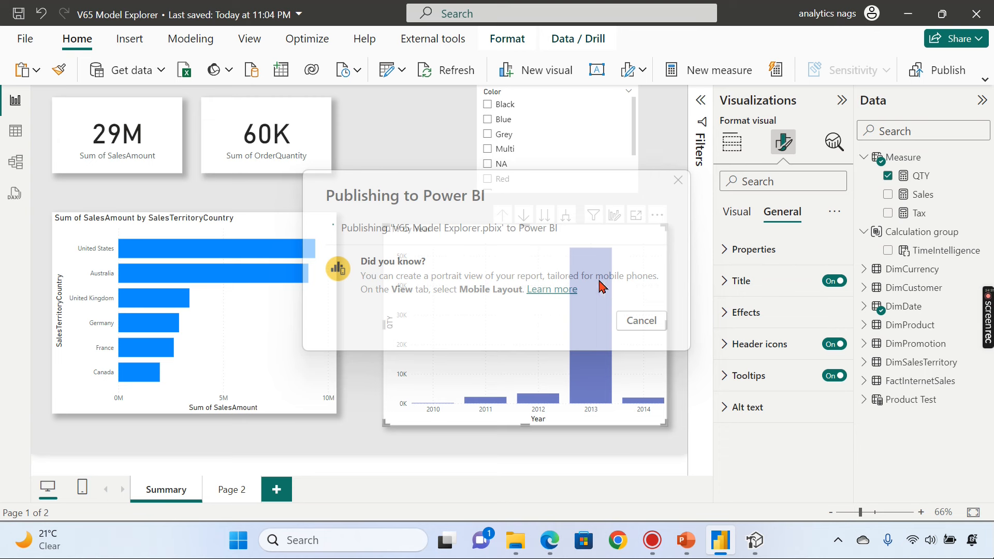
pyautogui.click(569, 343)
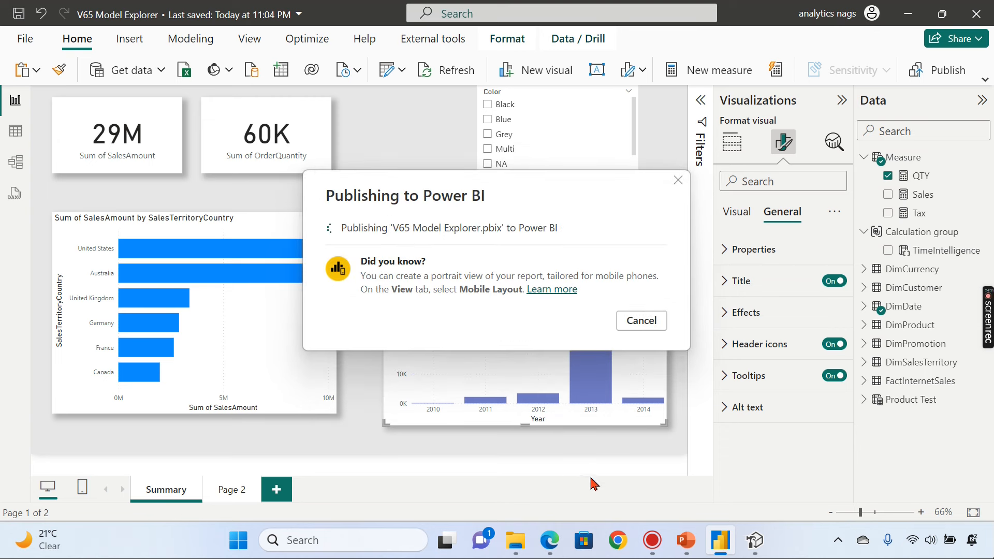
# Look at the report in the Edge browser, dismiss the finished publishing dialog in Power BI Desktop and return to Edge
pyautogui.click(553, 541)
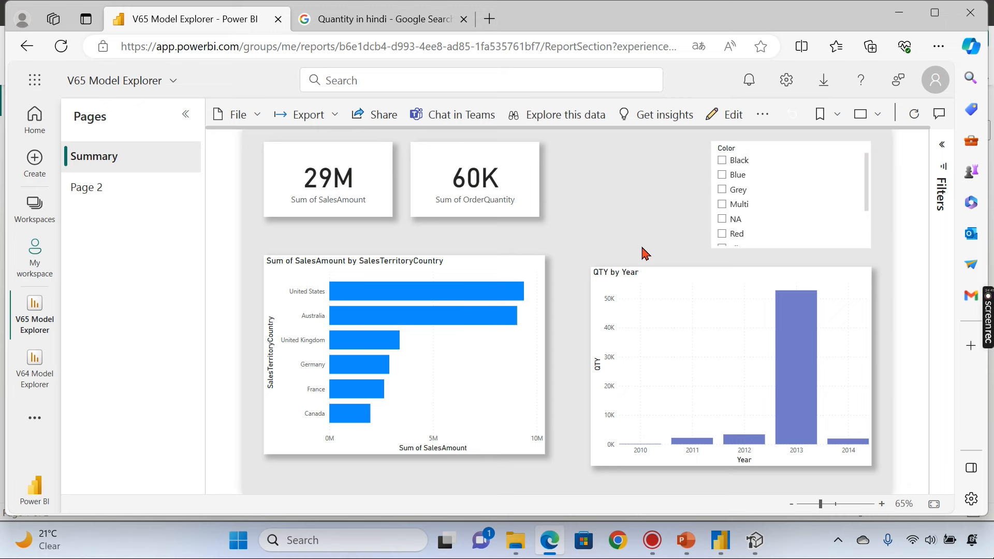
pyautogui.click(718, 541)
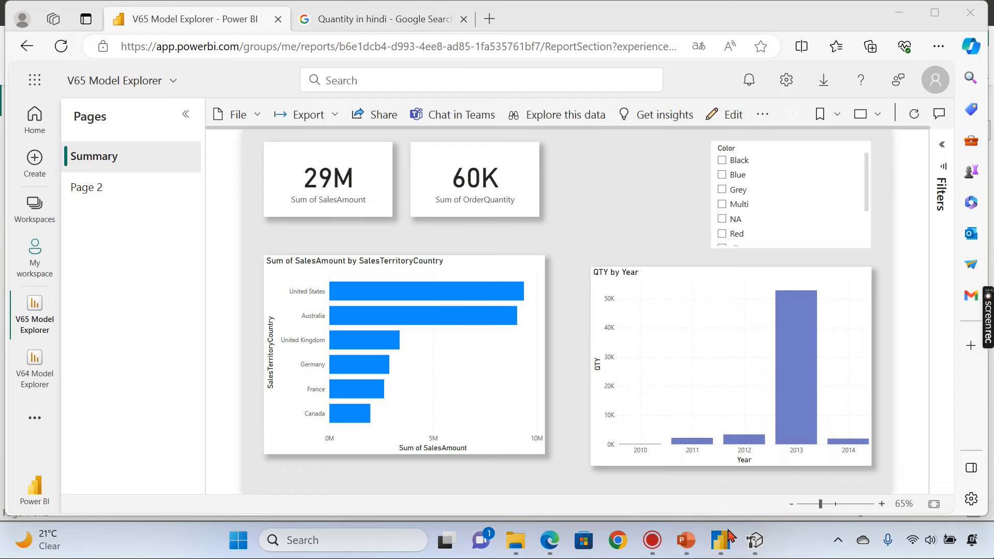
pyautogui.click(690, 414)
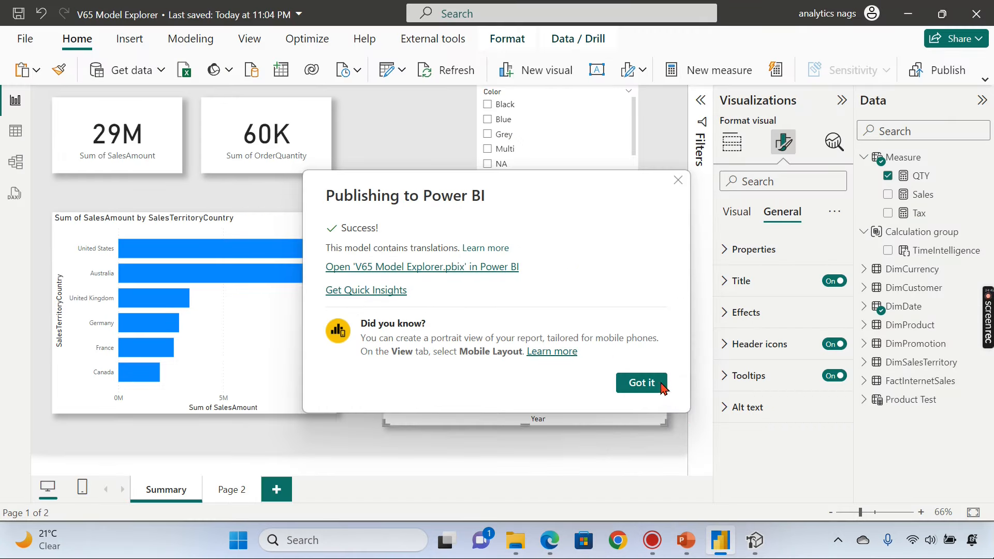
pyautogui.click(642, 383)
pyautogui.click(549, 540)
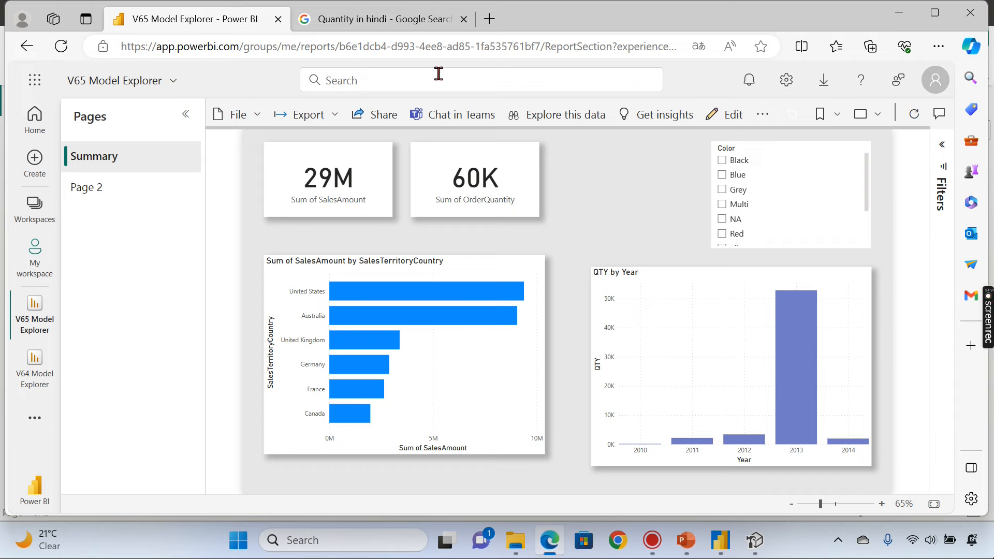
# Reload the published report and view the personalization options and visualization types for the QTY by Year chart
pyautogui.click(436, 46)
pyautogui.press('Return')
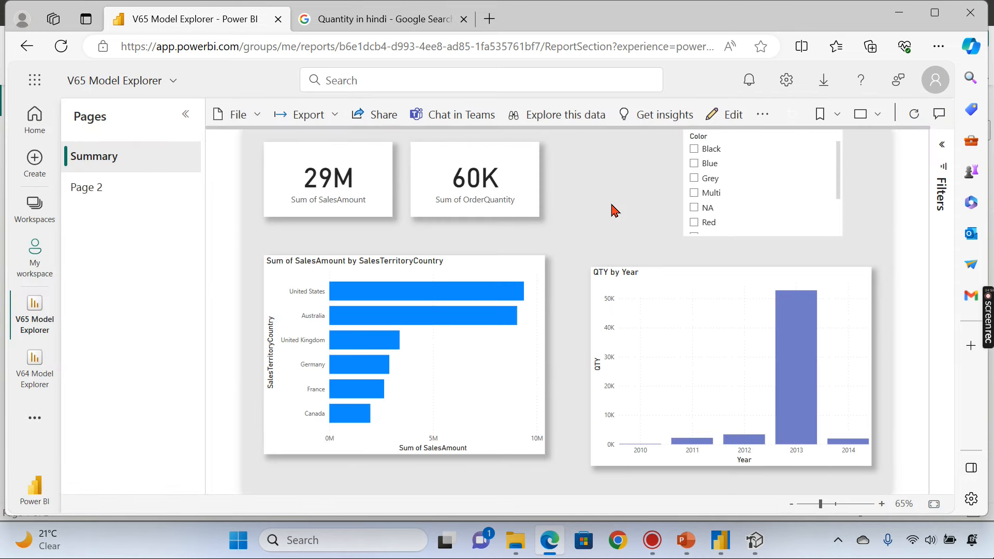
pyautogui.moveTo(676, 295)
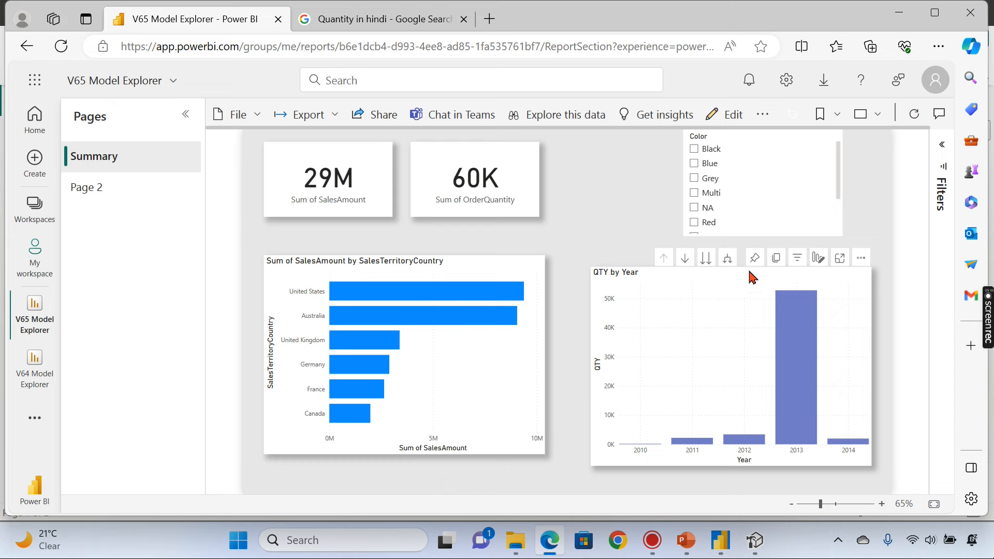
pyautogui.click(818, 258)
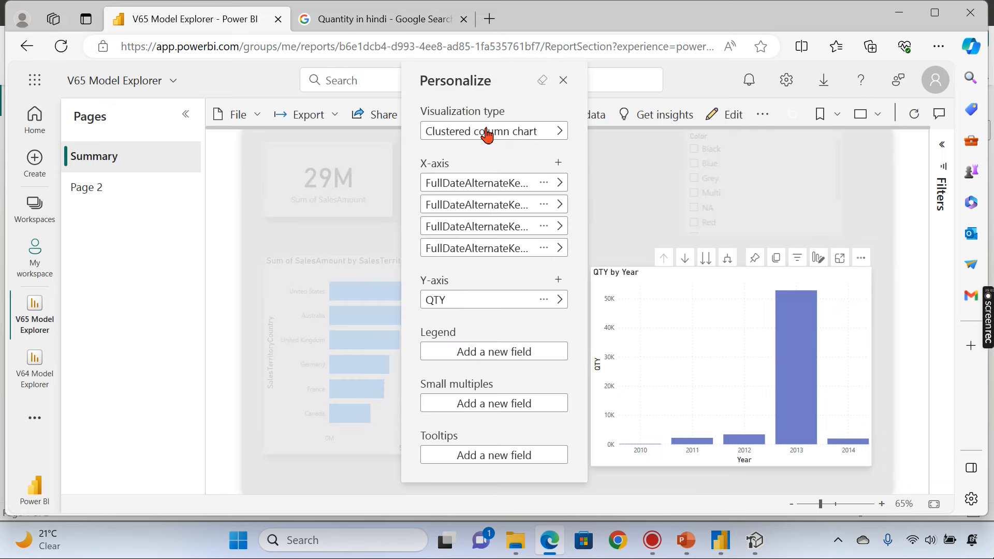
pyautogui.click(486, 136)
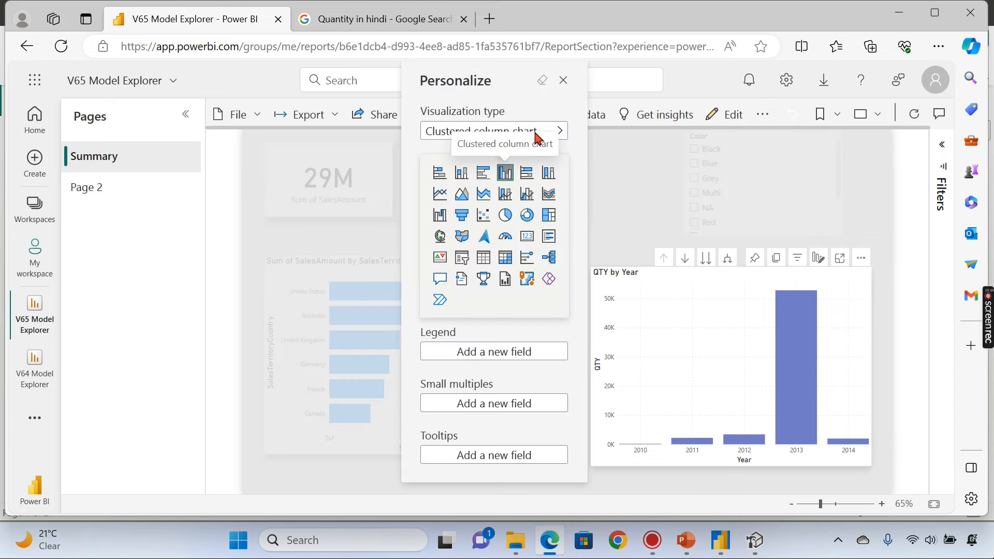
pyautogui.click(579, 165)
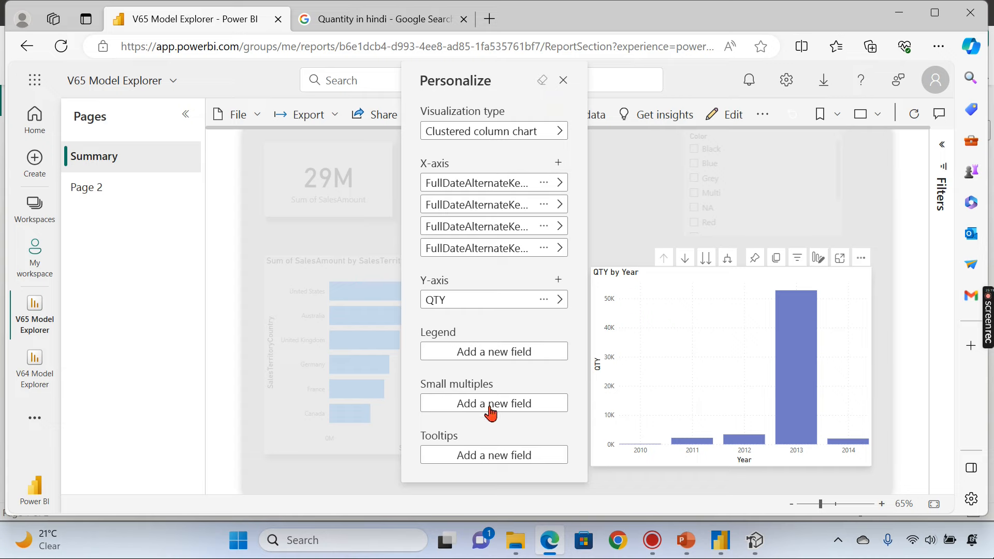
# Switch to Power BI Desktop and set the Summary page's report-reader perspective to Customer under Personalize visual
pyautogui.click(721, 541)
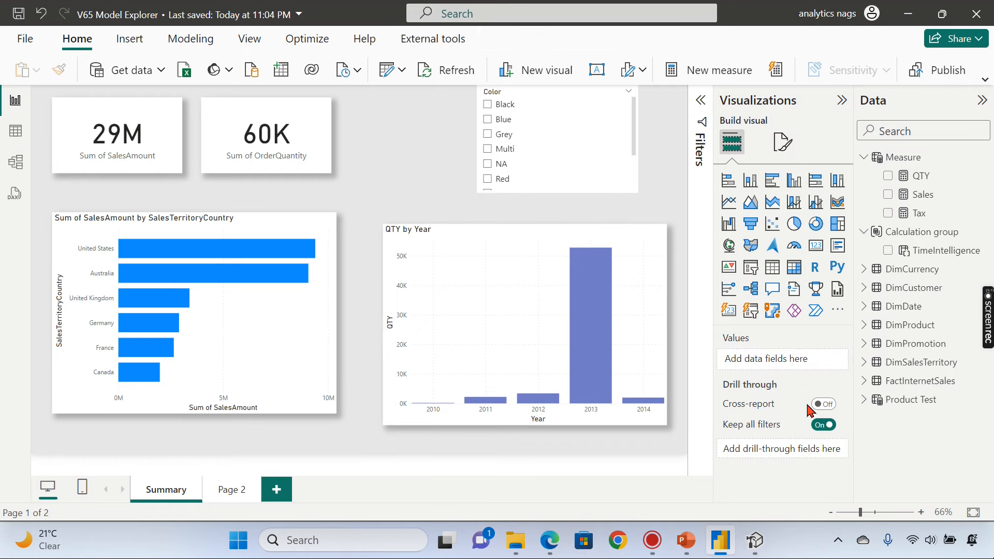
pyautogui.click(782, 142)
pyautogui.click(784, 406)
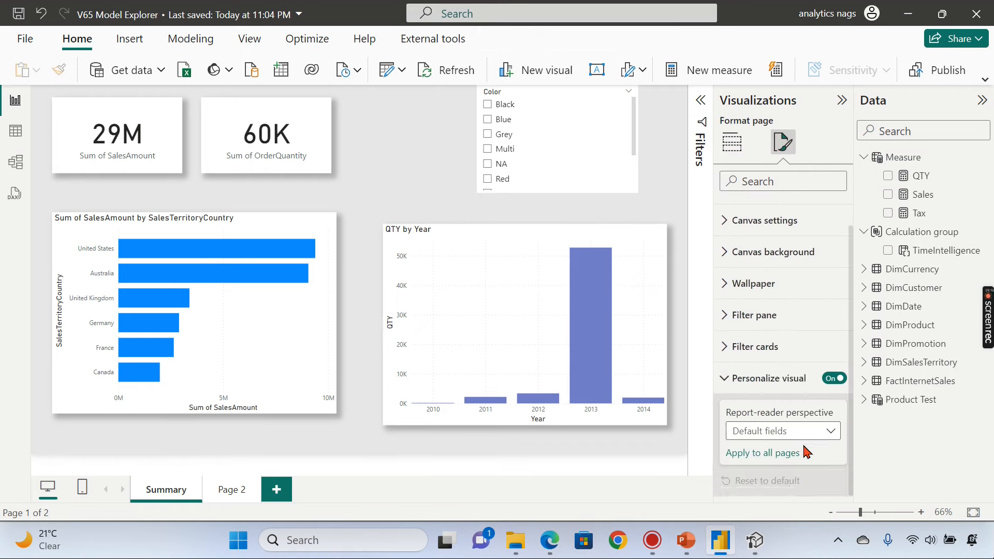
pyautogui.click(779, 431)
pyautogui.click(681, 160)
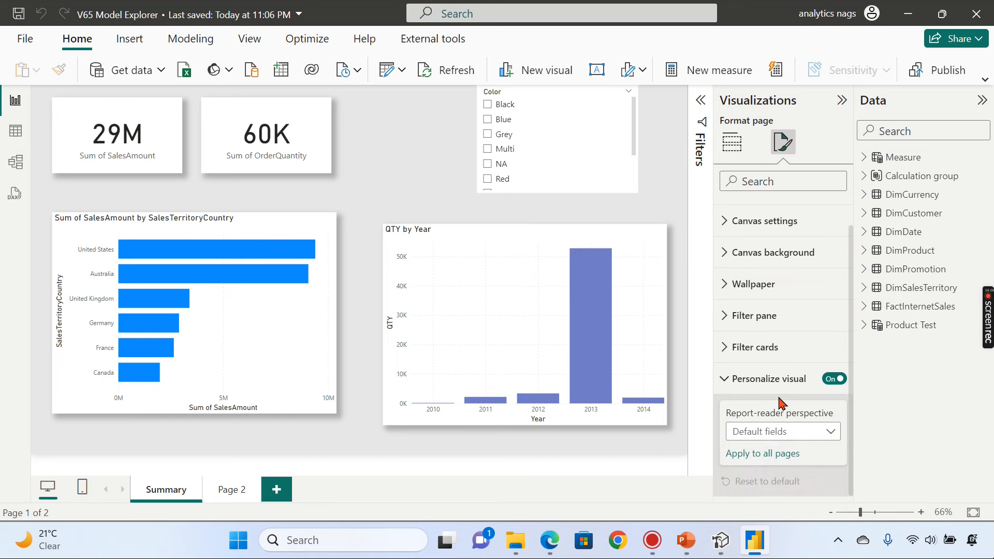
pyautogui.click(772, 440)
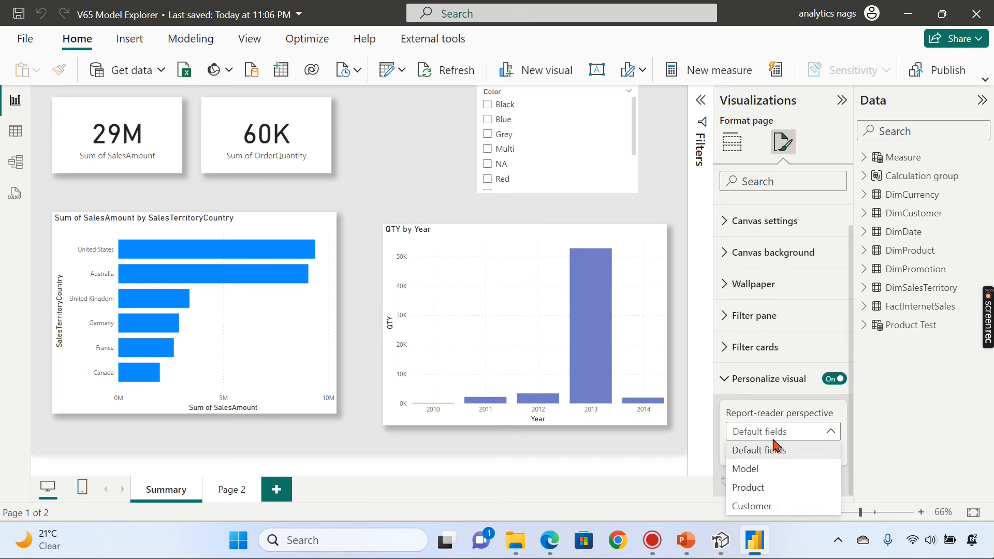
pyautogui.click(765, 489)
pyautogui.click(774, 435)
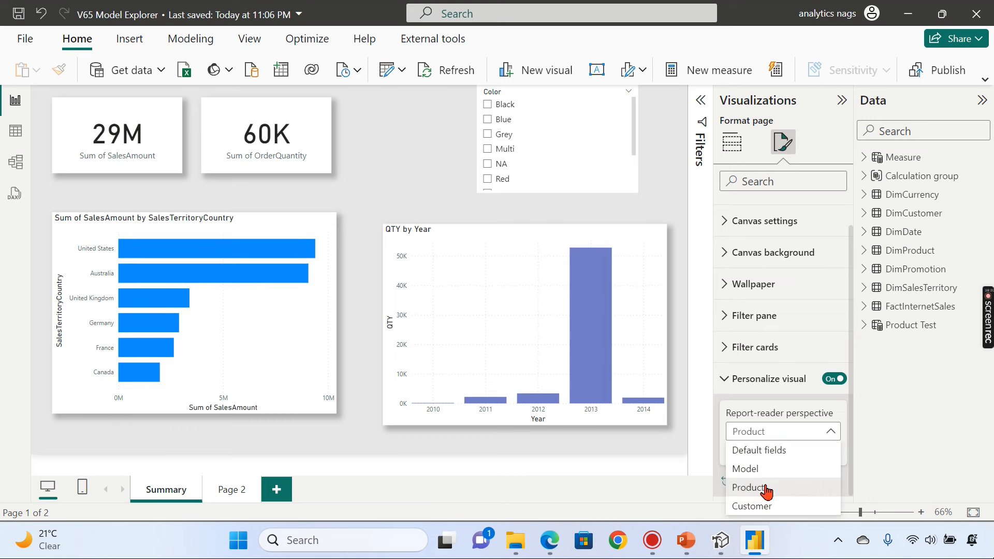
pyautogui.click(766, 508)
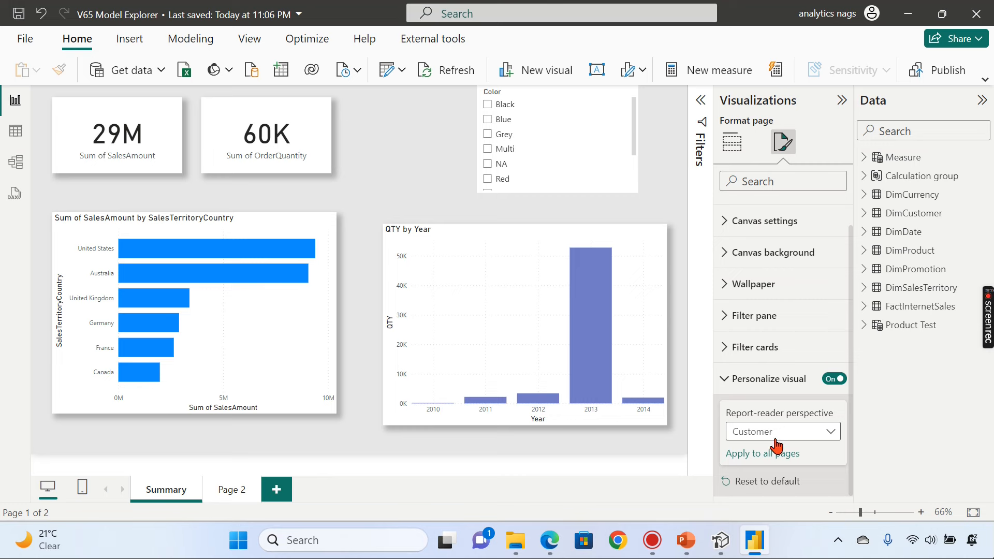
pyautogui.click(654, 166)
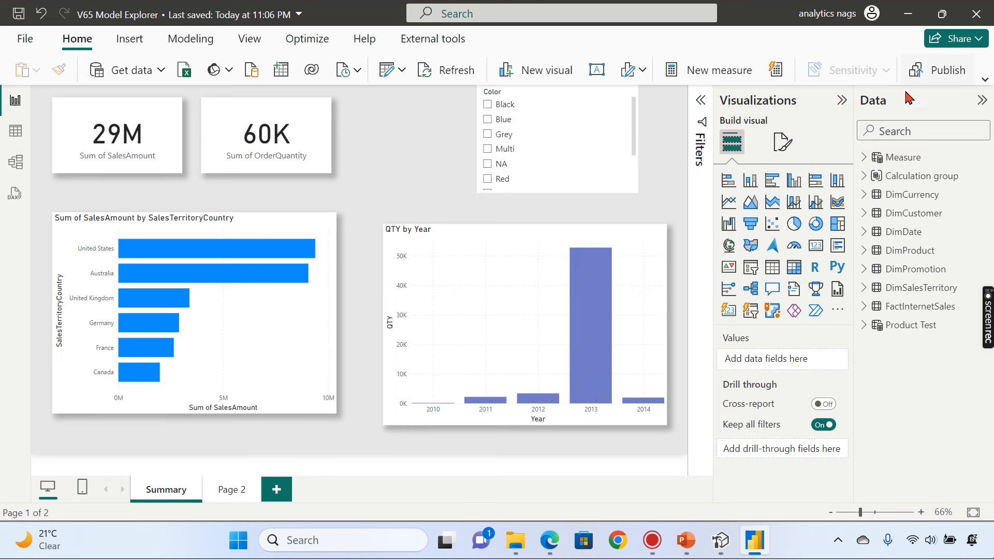
# Save the report changes and publish V65 Model Explorer to My workspace with the Customer perspective
pyautogui.click(943, 72)
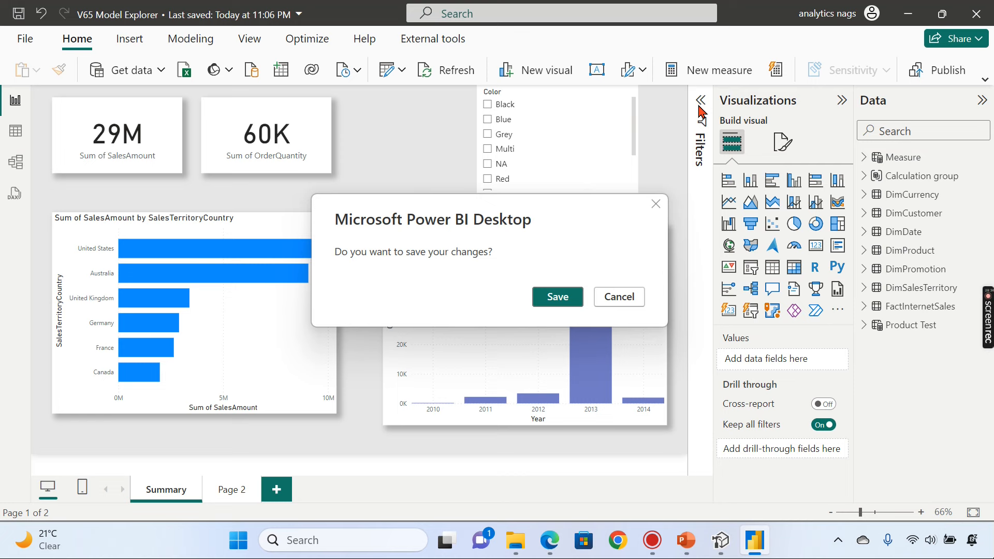
pyautogui.click(557, 297)
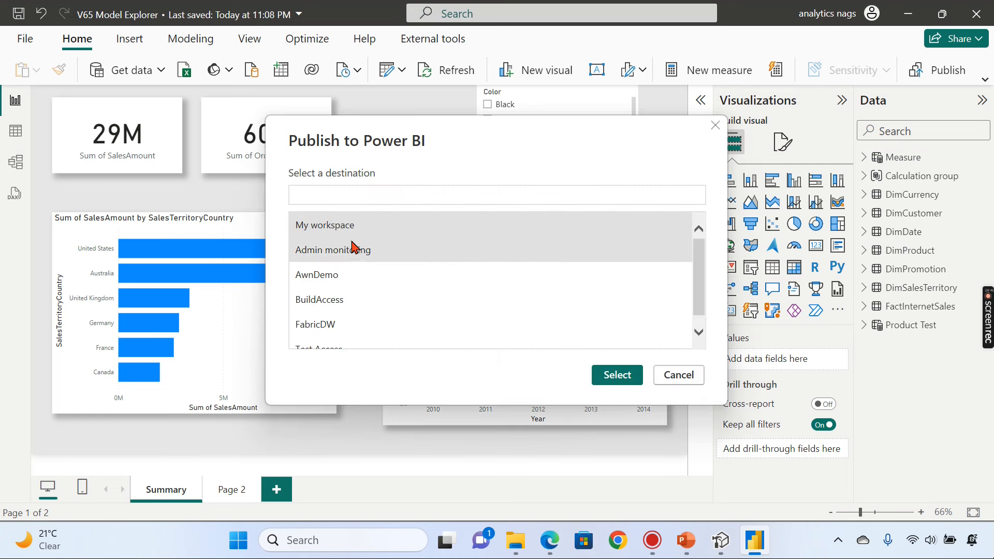
pyautogui.click(614, 382)
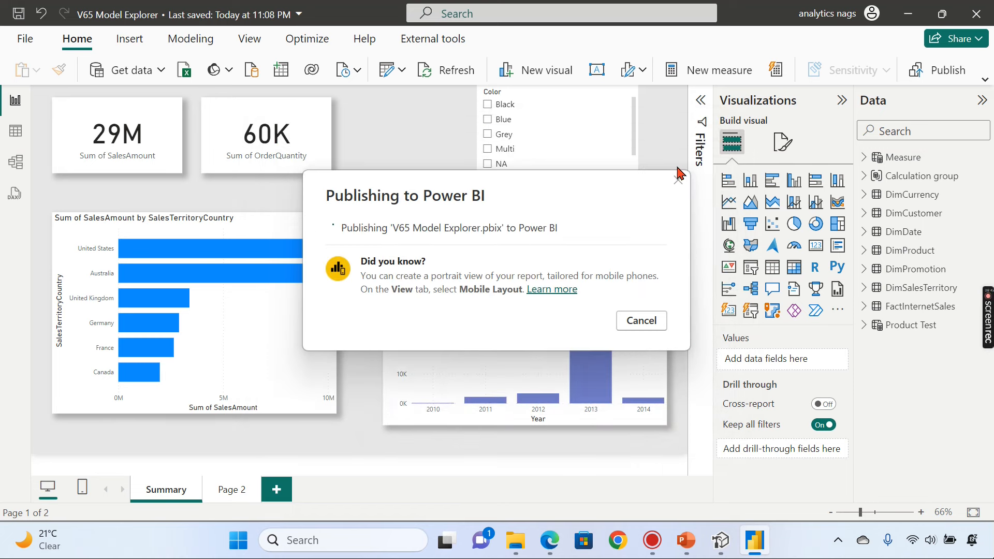
pyautogui.click(564, 343)
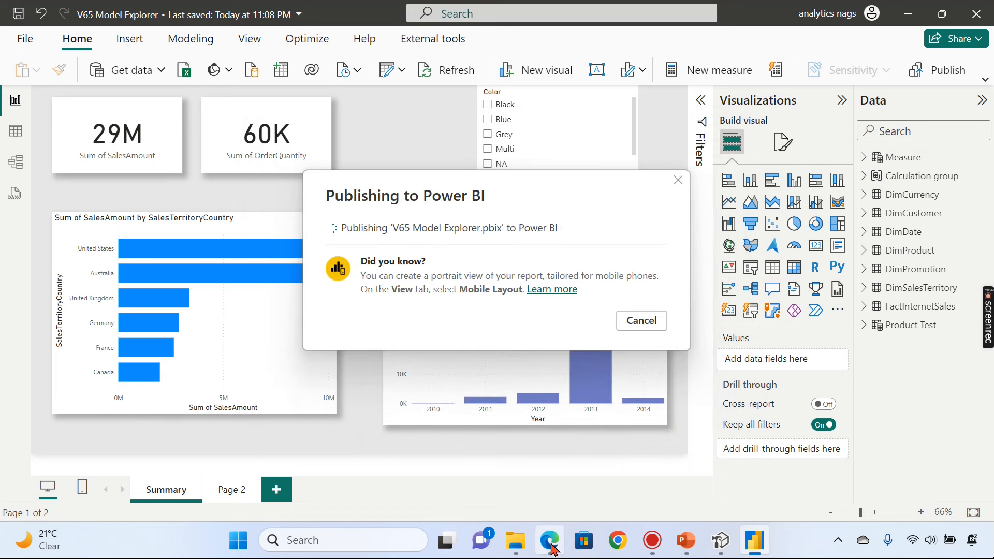
# Switch to the Edge browser and reload the V65 Model Explorer report
pyautogui.moveTo(552, 546)
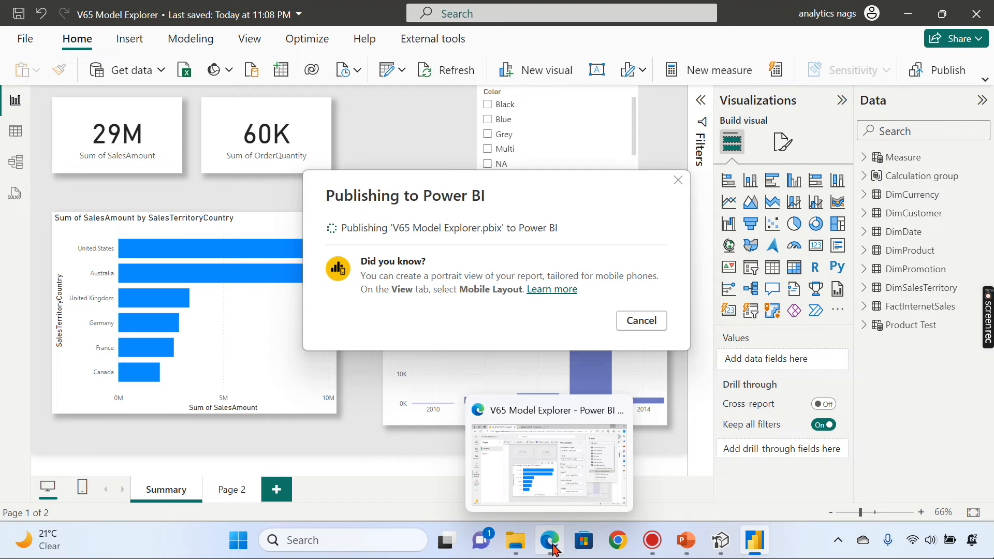
pyautogui.click(552, 549)
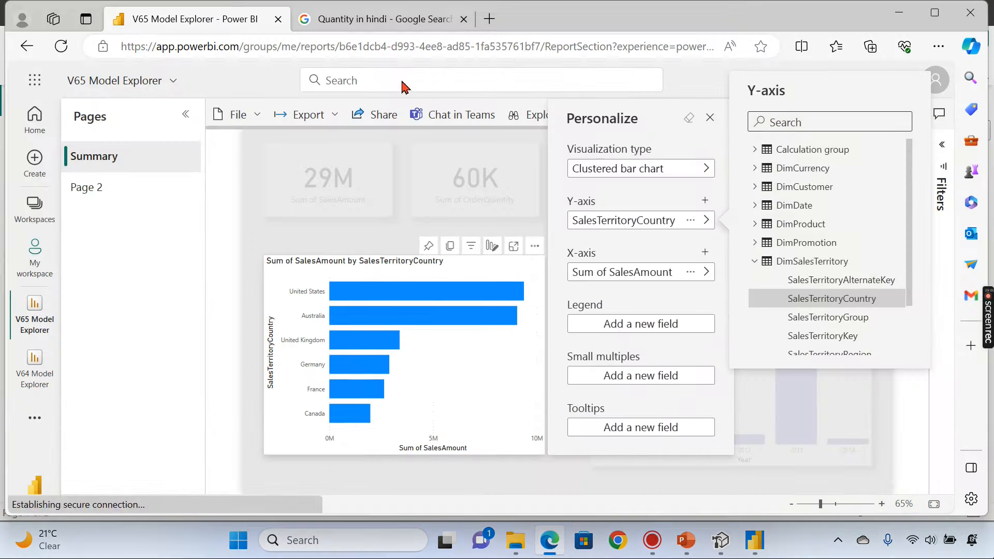
pyautogui.click(417, 46)
pyautogui.press('Return')
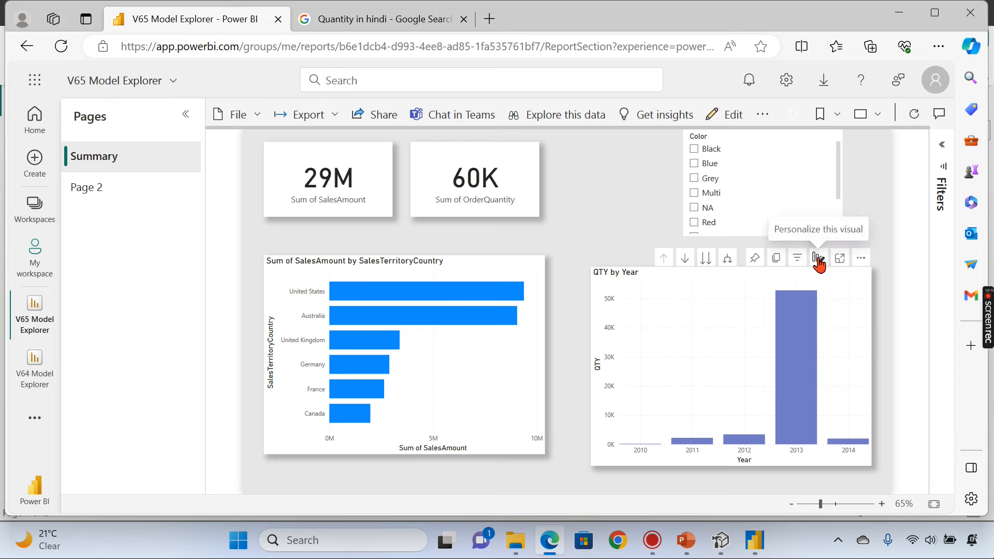
# Personalize the QTY by Year chart by changing its visualization type to clustered bar chart
pyautogui.click(818, 258)
pyautogui.click(452, 133)
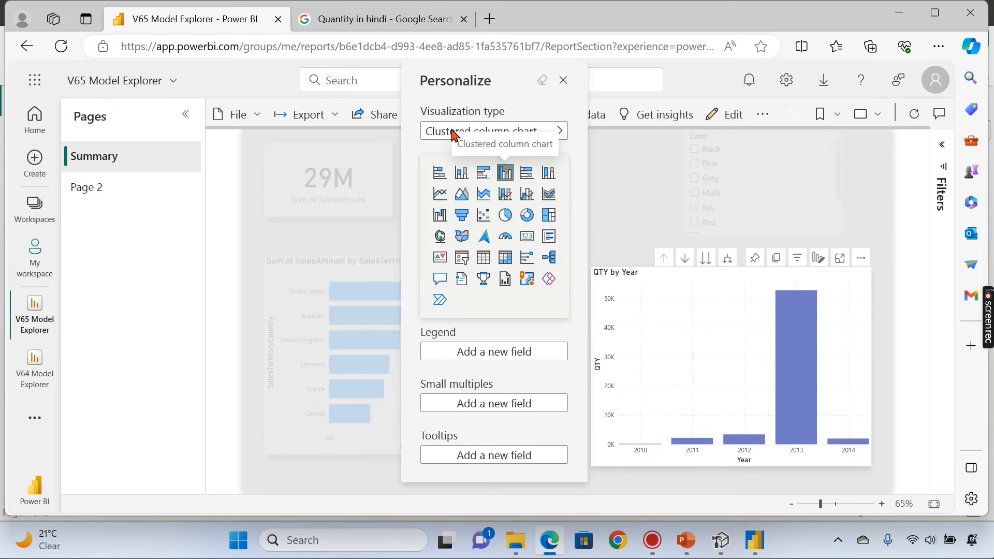
pyautogui.click(482, 176)
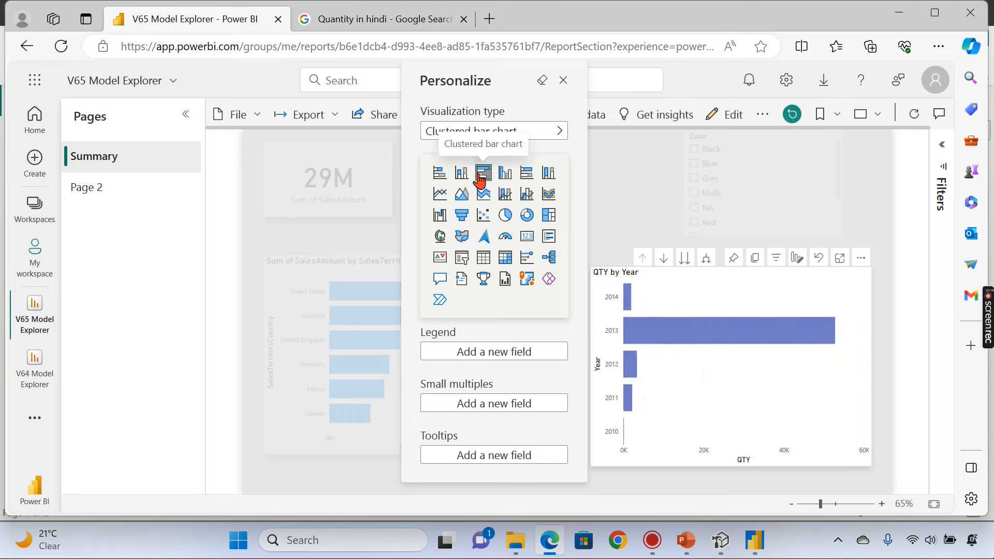
pyautogui.click(698, 166)
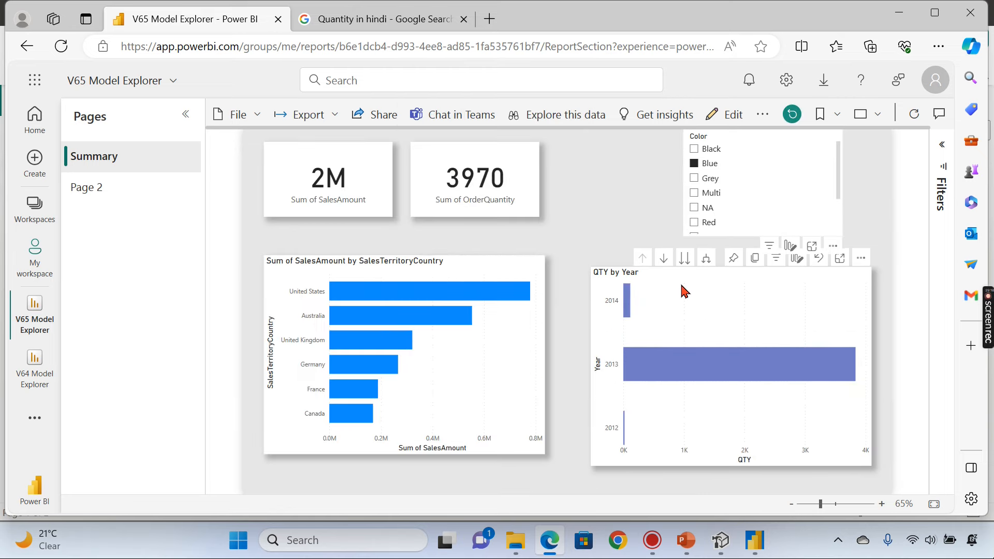
# Look through the DimCustomer fields offered for the personalized chart's X-axis and replace QTY with the Sales measure
pyautogui.click(797, 258)
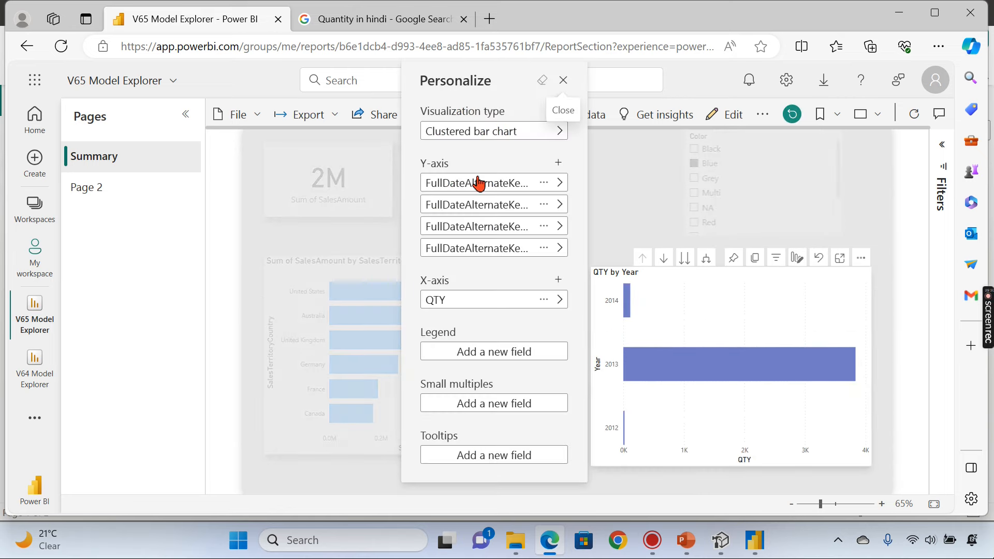
pyautogui.click(519, 301)
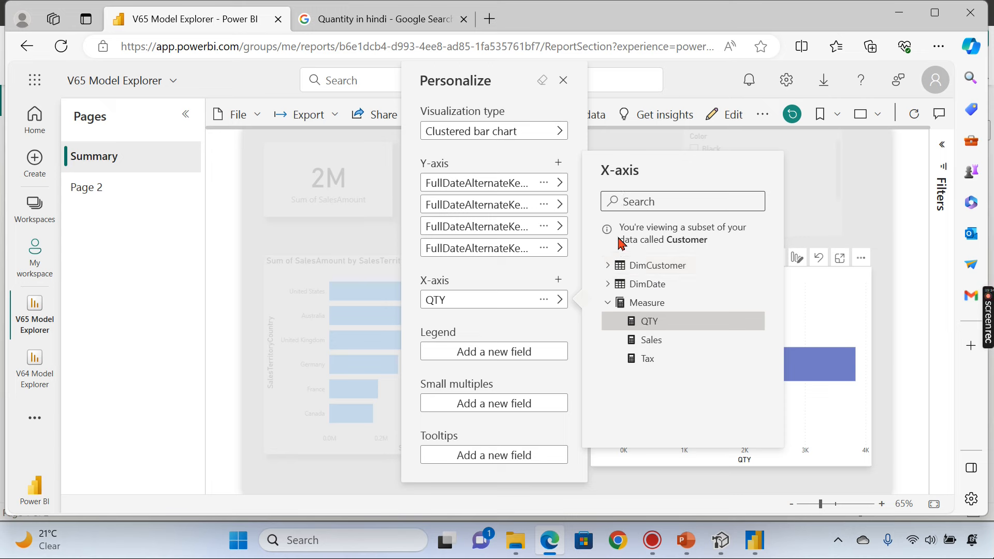
pyautogui.click(608, 266)
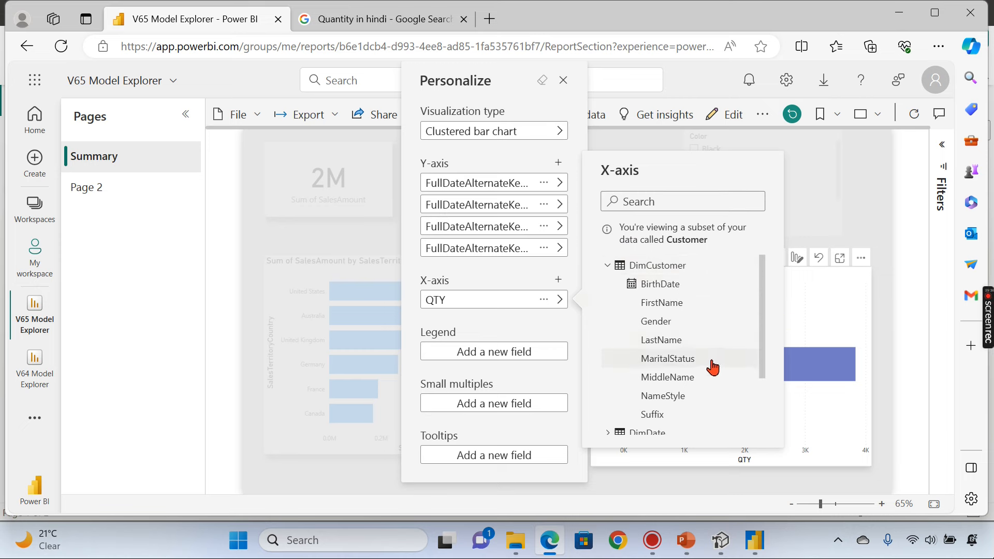
pyautogui.scroll(-1, 711, 359)
pyautogui.click(666, 295)
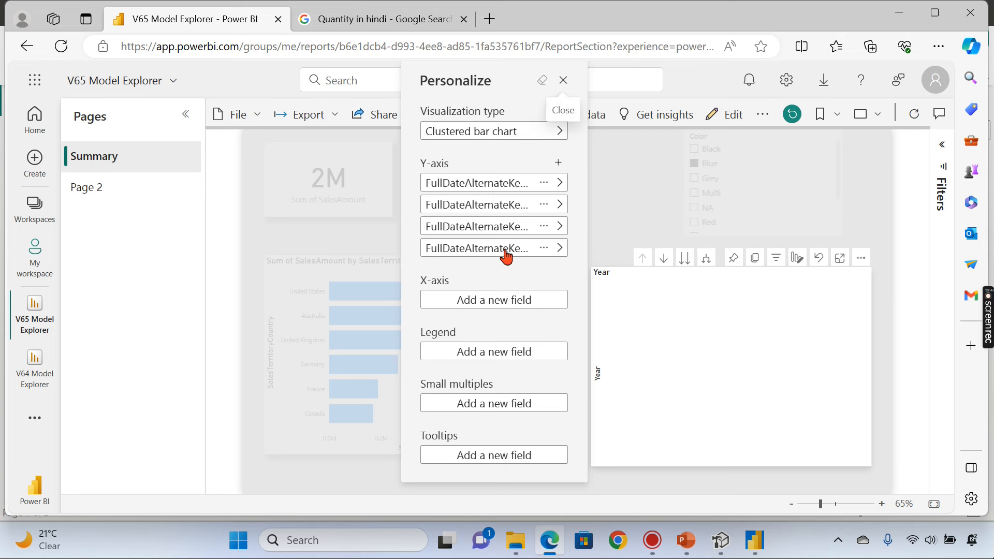
pyautogui.click(476, 306)
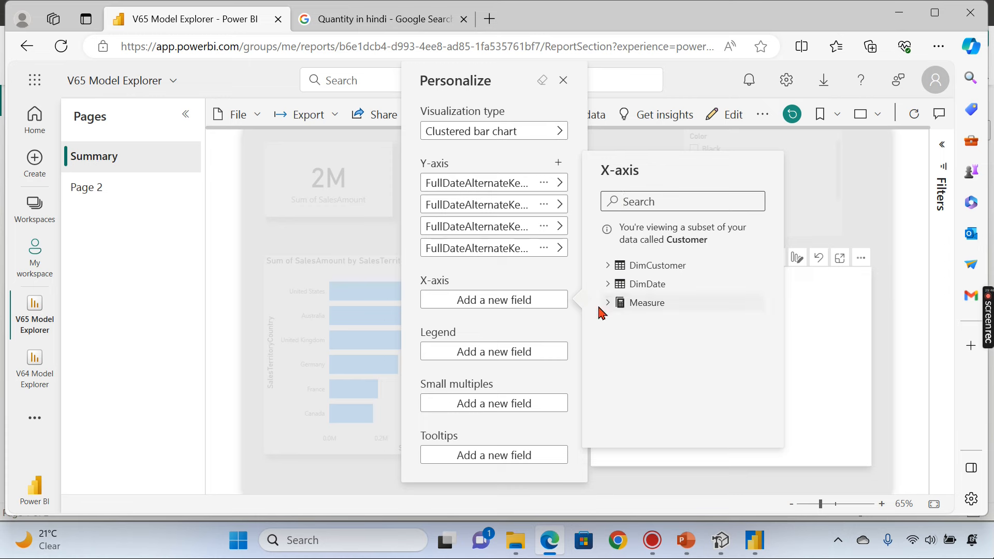
pyautogui.click(608, 305)
pyautogui.click(634, 344)
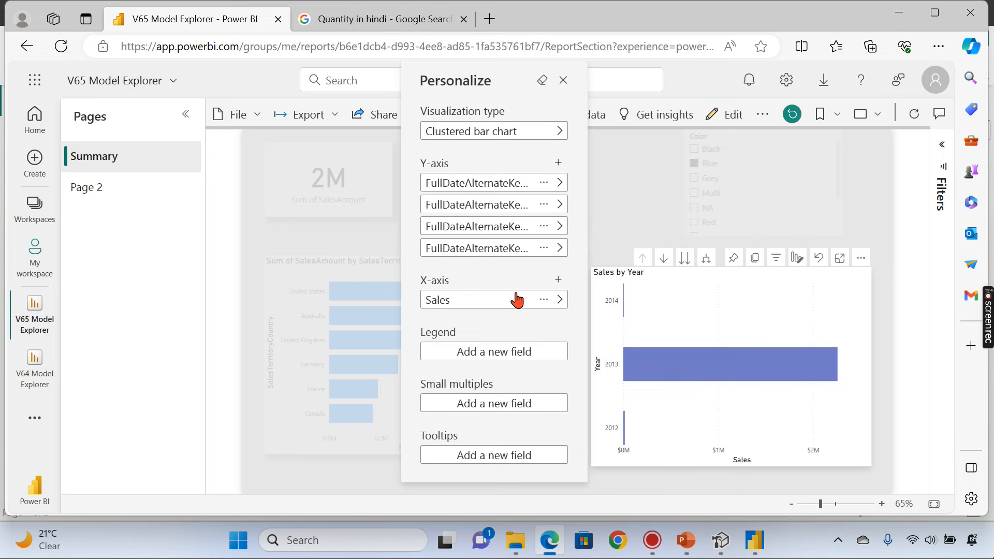
# Remove all four FullDateAlternateKey date hierarchy fields from the personalized chart's Y-axis
pyautogui.click(544, 184)
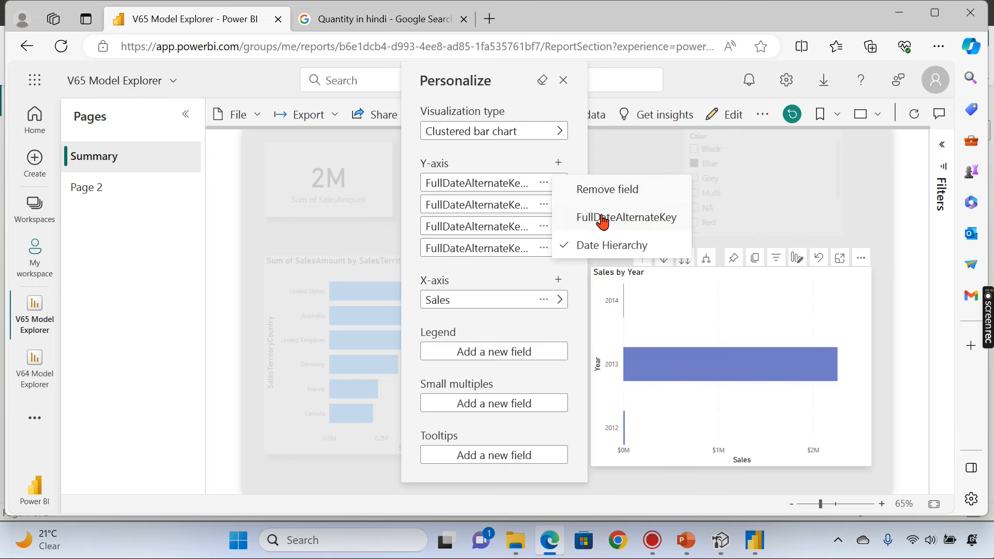
pyautogui.click(577, 192)
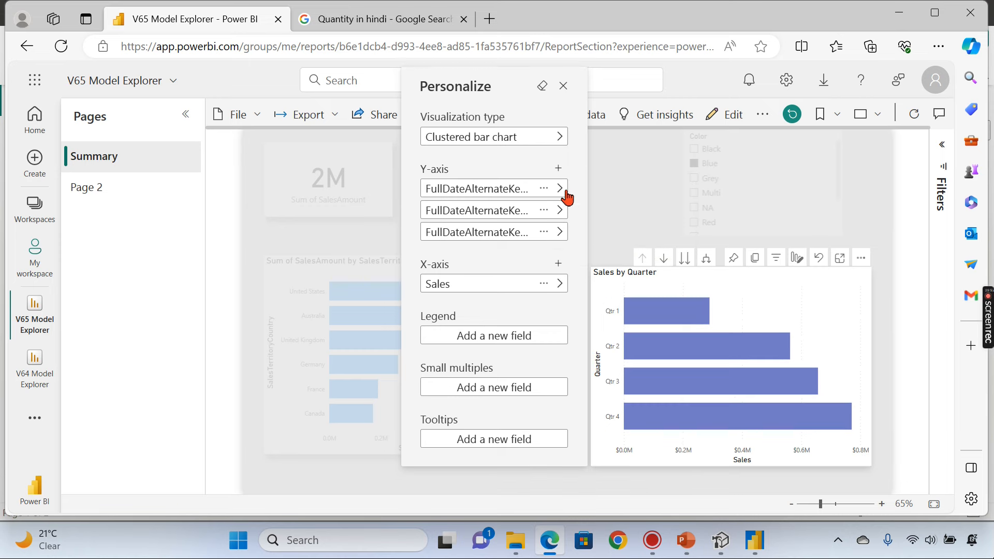
pyautogui.click(544, 189)
pyautogui.click(585, 199)
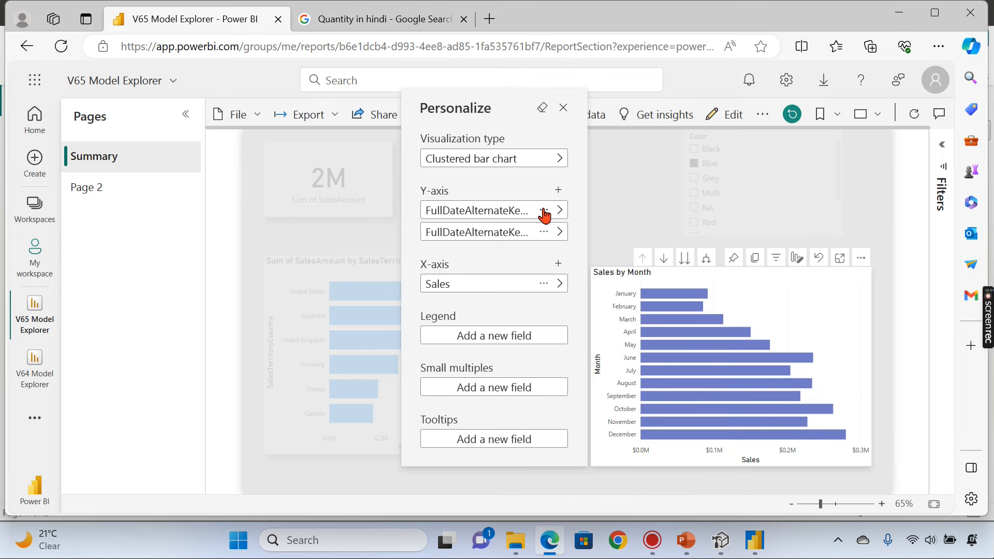
pyautogui.click(523, 165)
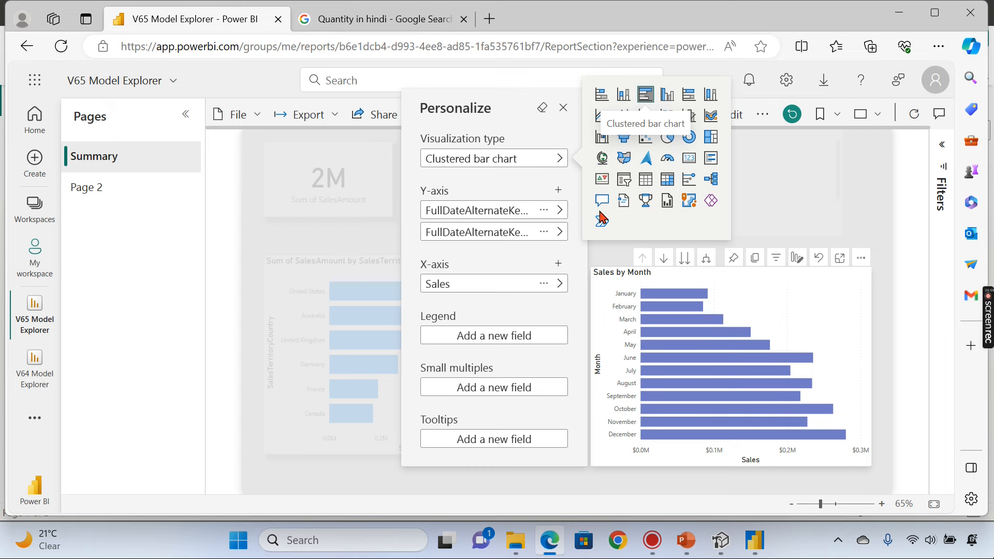
pyautogui.click(544, 211)
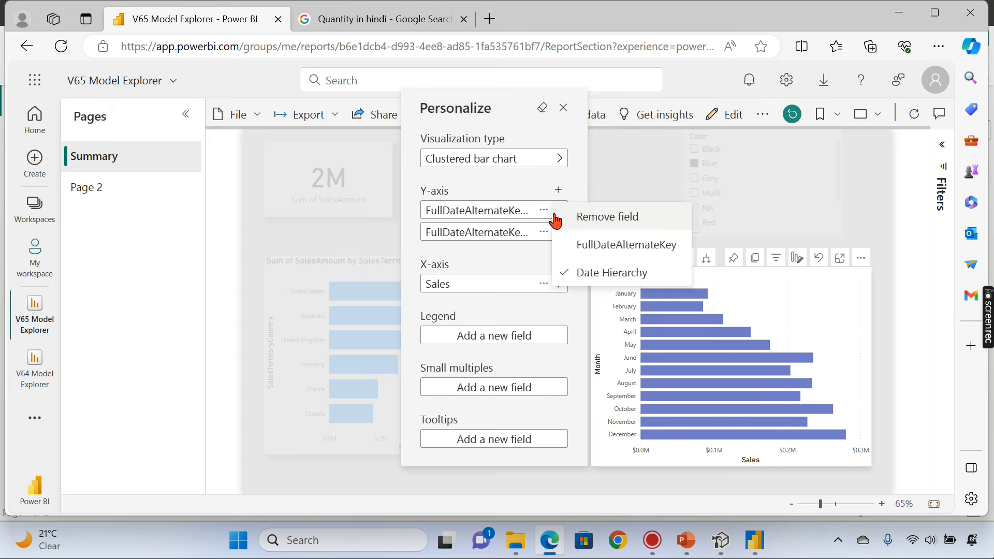
pyautogui.click(611, 224)
pyautogui.click(543, 232)
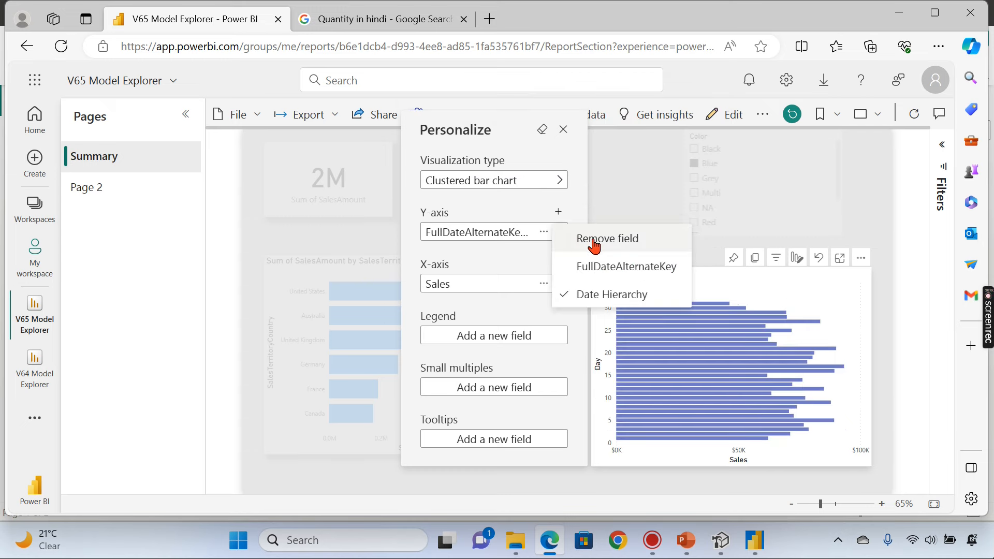
pyautogui.click(592, 239)
# Set the personalized bar chart's Y-axis to CalendarYear from the DimDate table and close the personalization settings
pyautogui.click(533, 237)
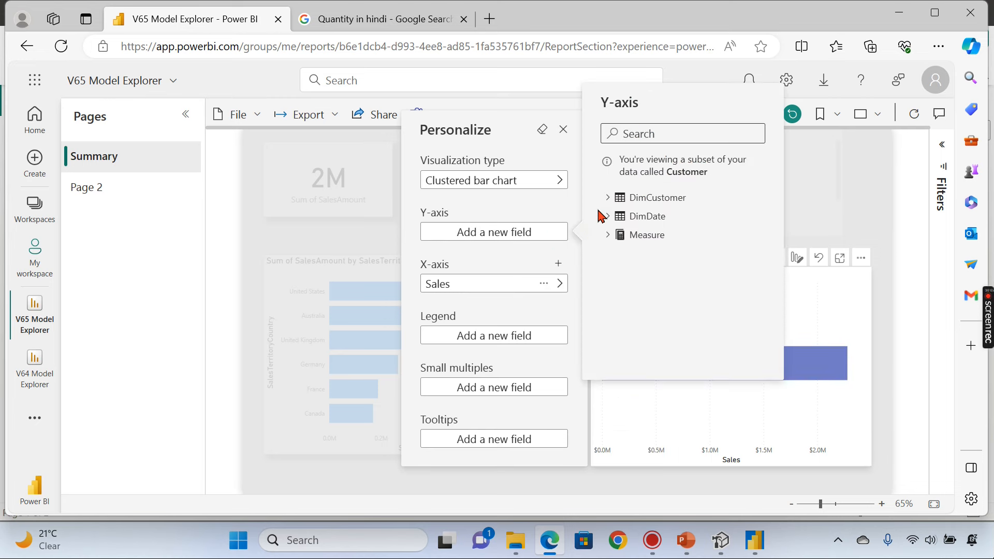
pyautogui.click(607, 218)
pyautogui.click(642, 237)
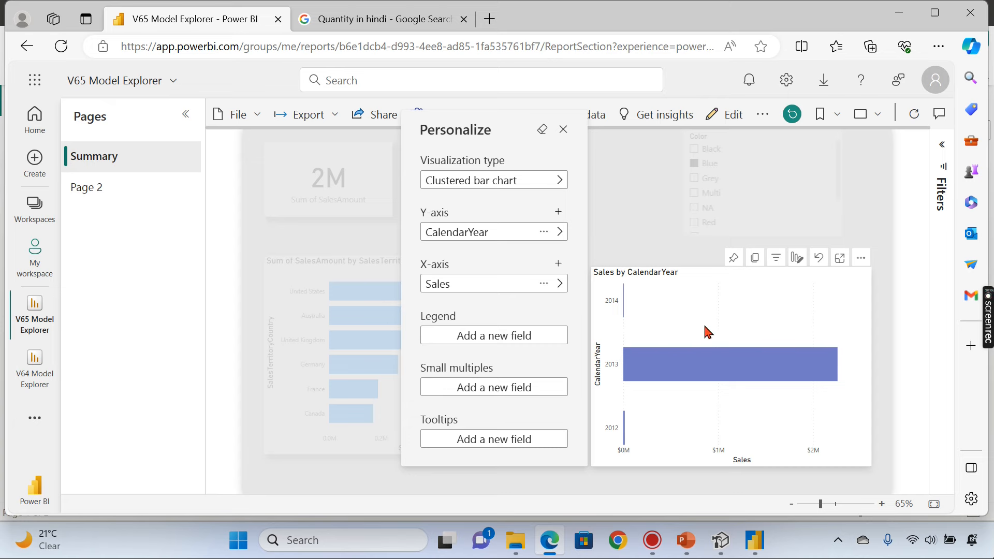
pyautogui.click(630, 207)
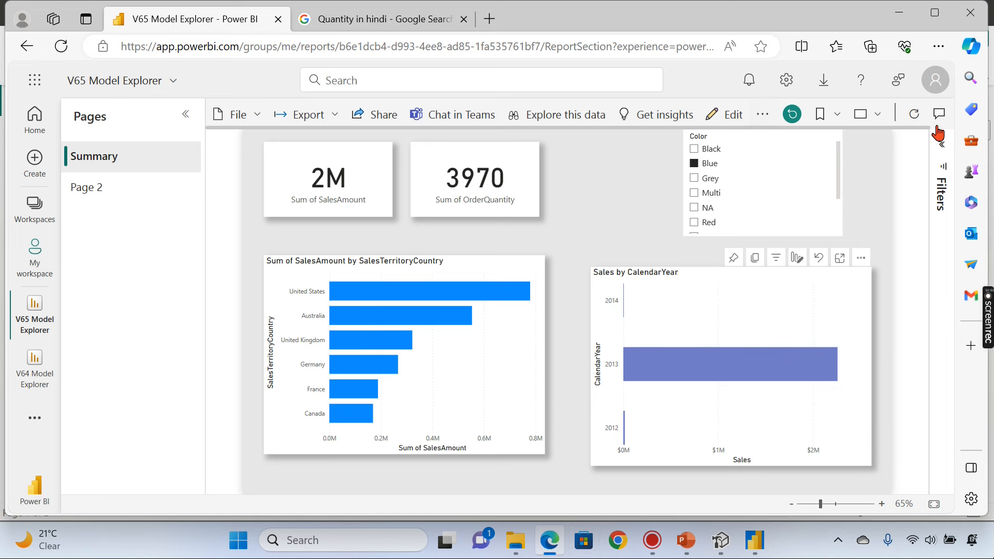
# Switch to Power BI Desktop, dismiss the publishing dialog, and show the semantic model's items in the Model explorer
pyautogui.click(754, 540)
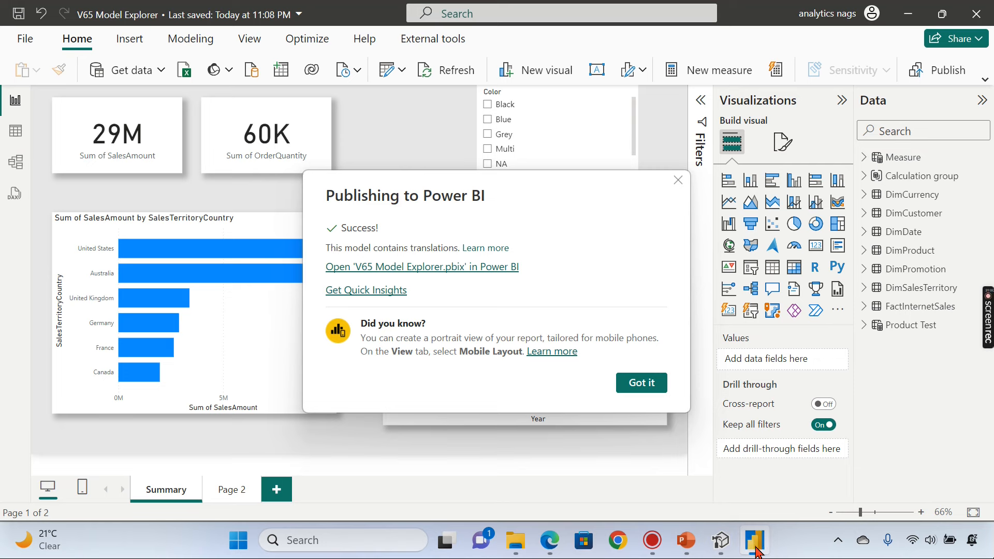
pyautogui.click(676, 181)
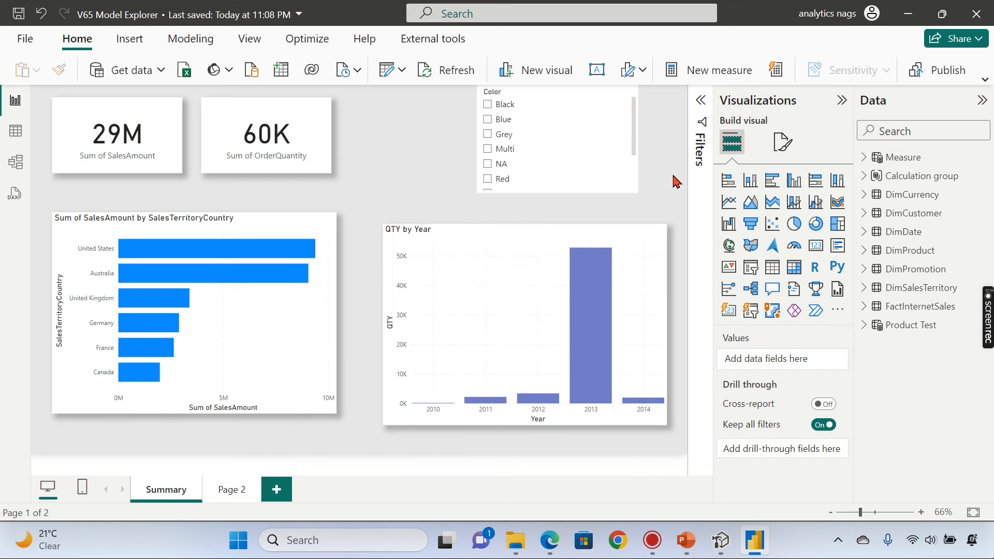
pyautogui.click(20, 159)
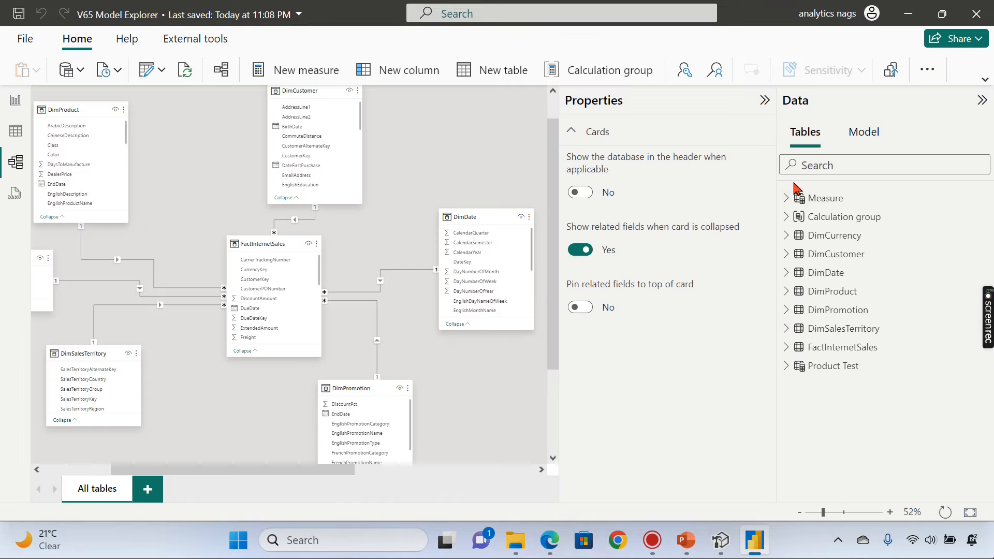
pyautogui.click(857, 135)
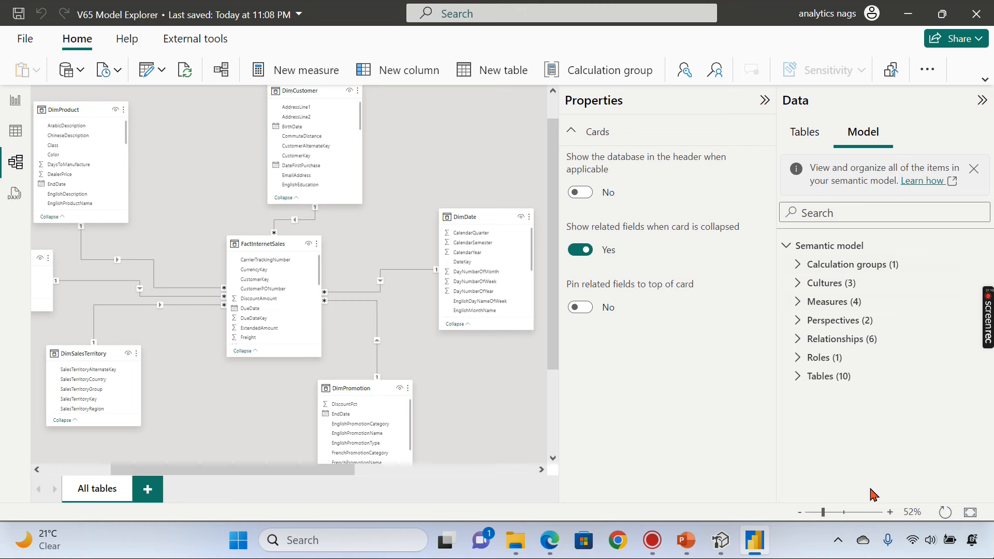